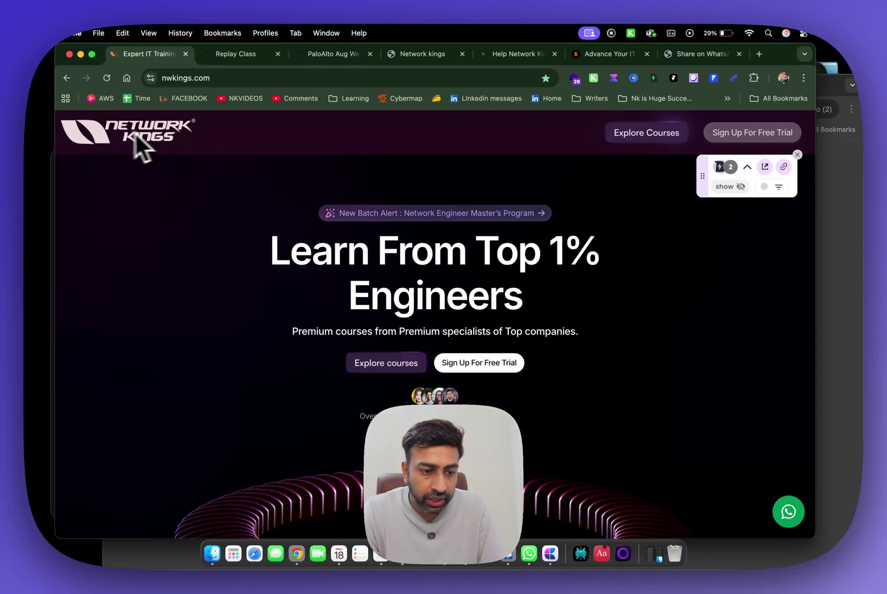
# Browse the All Courses catalogue, then return to My Enrollments listing 12 passes.
pyautogui.click(635, 137)
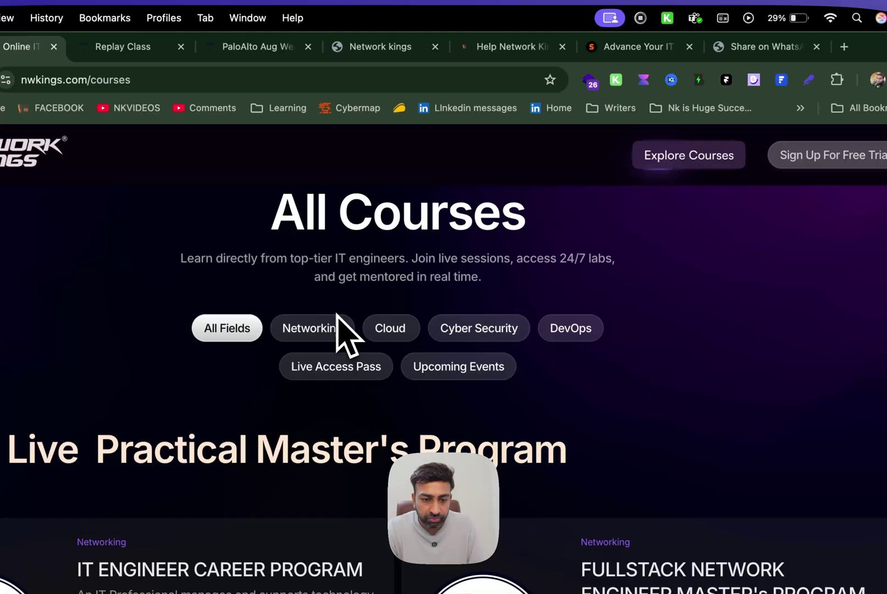
pyautogui.click(374, 47)
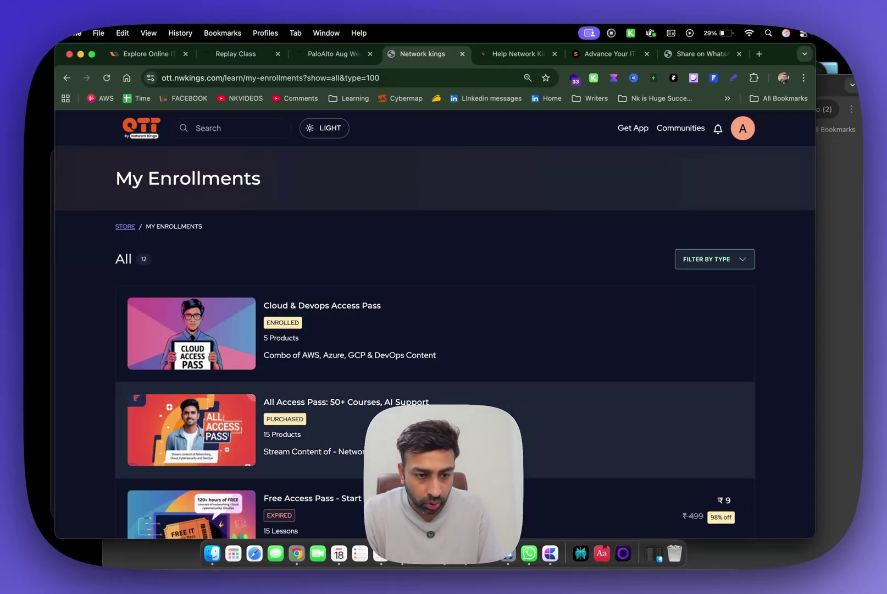
# Open the All Access Pass's Cybersecurity Master Program and expand its OSCP and Ec-Council CEH sections.
pyautogui.click(366, 408)
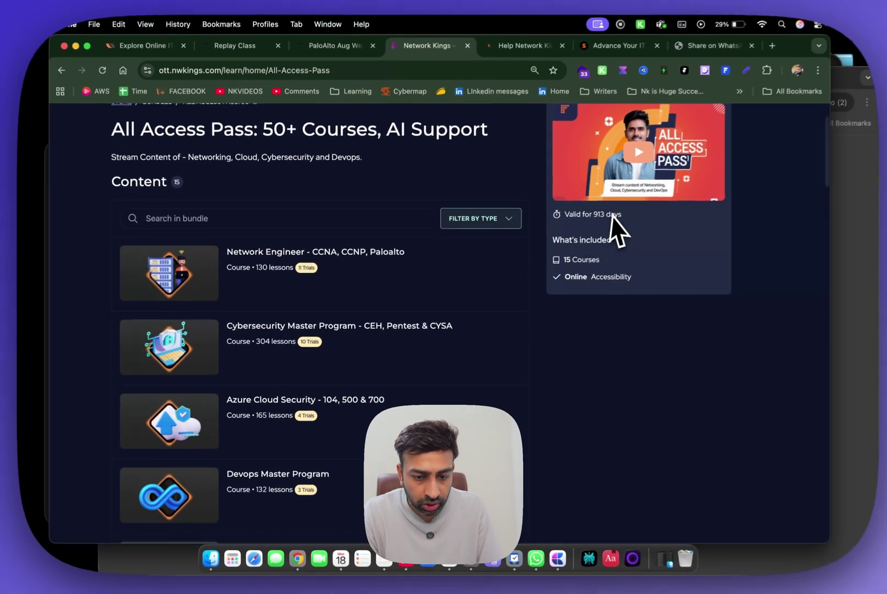
pyautogui.scroll(-5, 555, 336)
pyautogui.scroll(-1, 485, 312)
pyautogui.scroll(-1, 374, 313)
pyautogui.scroll(-1, 362, 350)
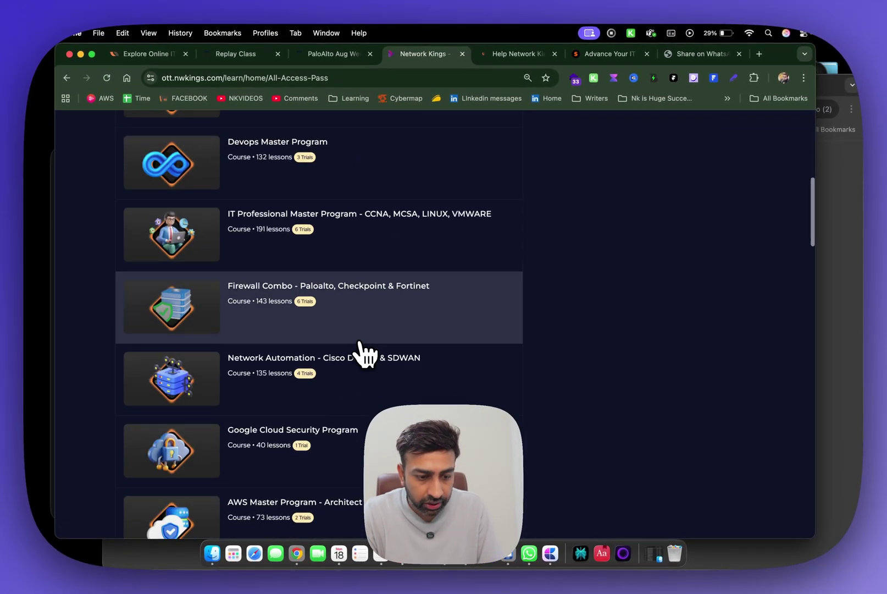
pyautogui.scroll(-3, 360, 347)
pyautogui.scroll(10, 363, 354)
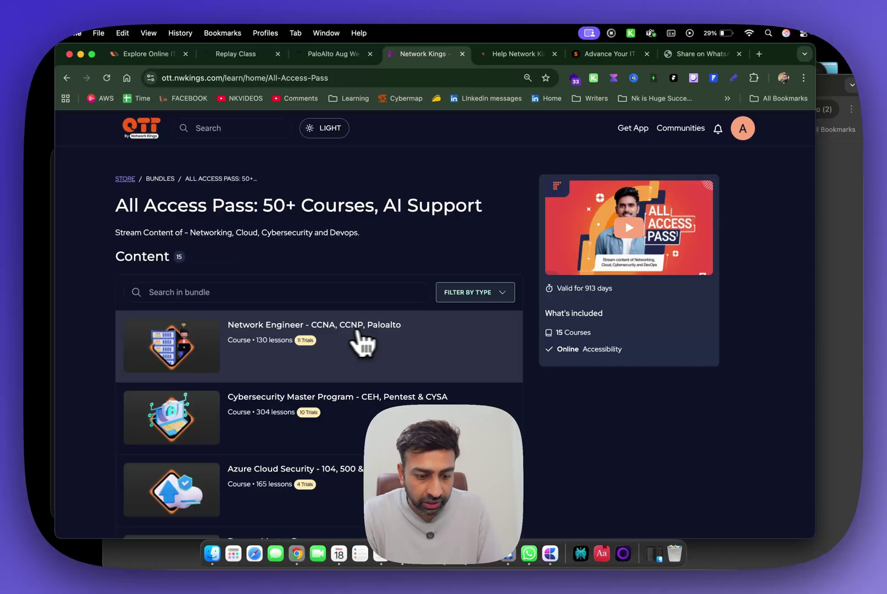
pyautogui.scroll(-1, 366, 358)
pyautogui.click(366, 357)
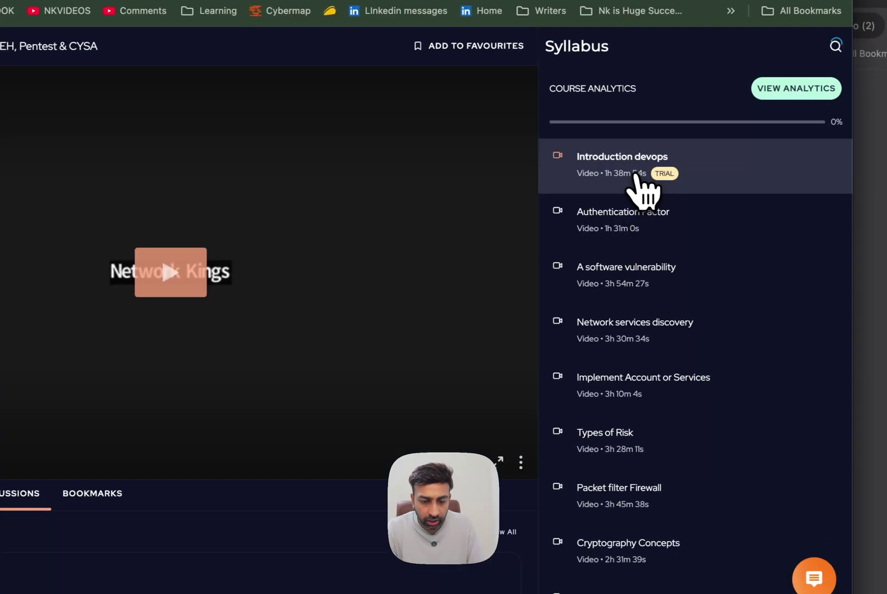
pyautogui.scroll(2, 633, 273)
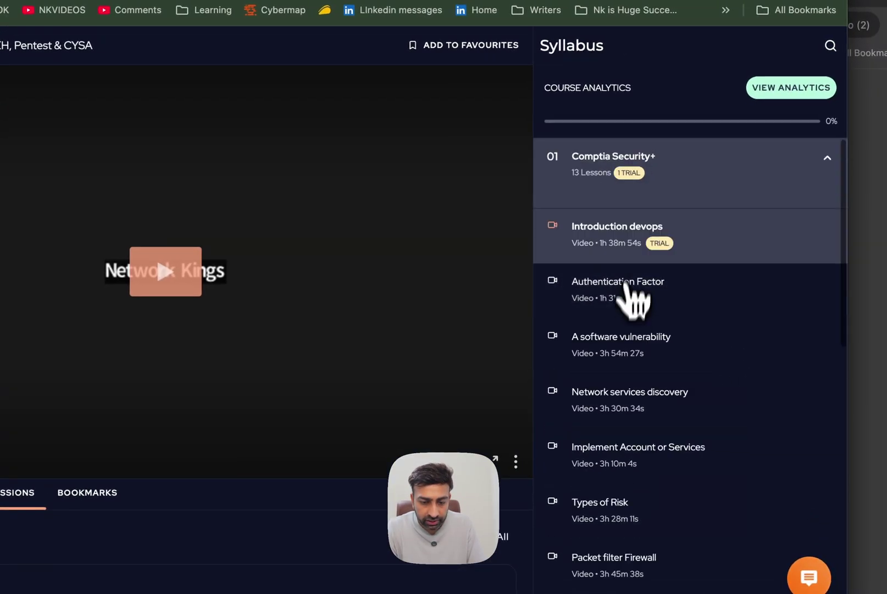
pyautogui.click(721, 173)
pyautogui.scroll(-2, 714, 438)
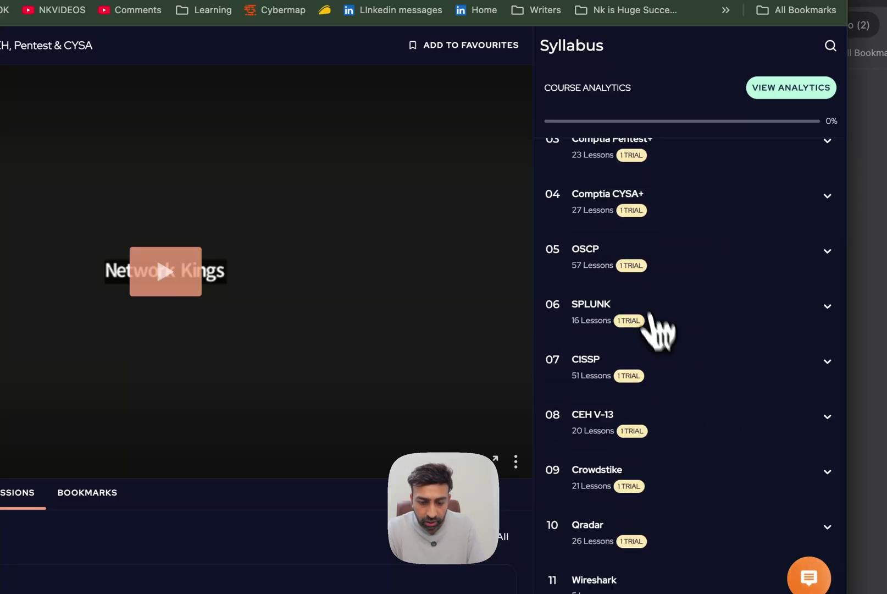
pyautogui.click(630, 262)
pyautogui.scroll(4, 631, 263)
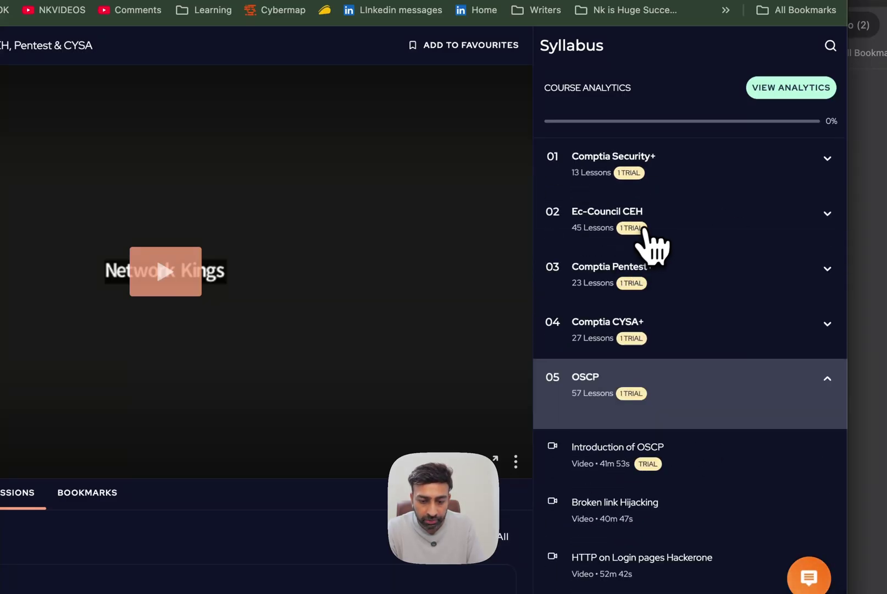
pyautogui.click(645, 233)
pyautogui.scroll(-2, 658, 454)
pyautogui.scroll(-2, 652, 437)
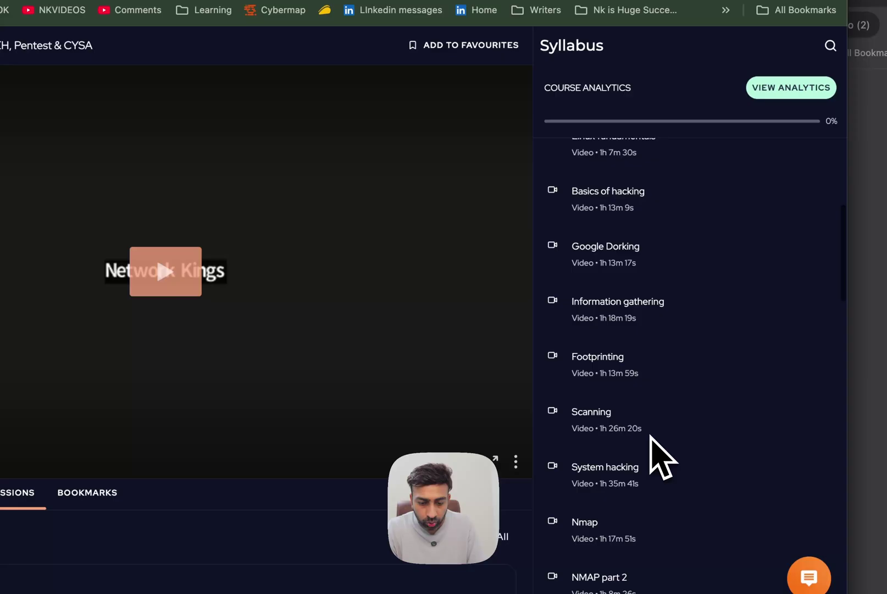
# Play the Footprinting lesson video and bring up the Nwkings-AI chat assistant.
pyautogui.click(652, 378)
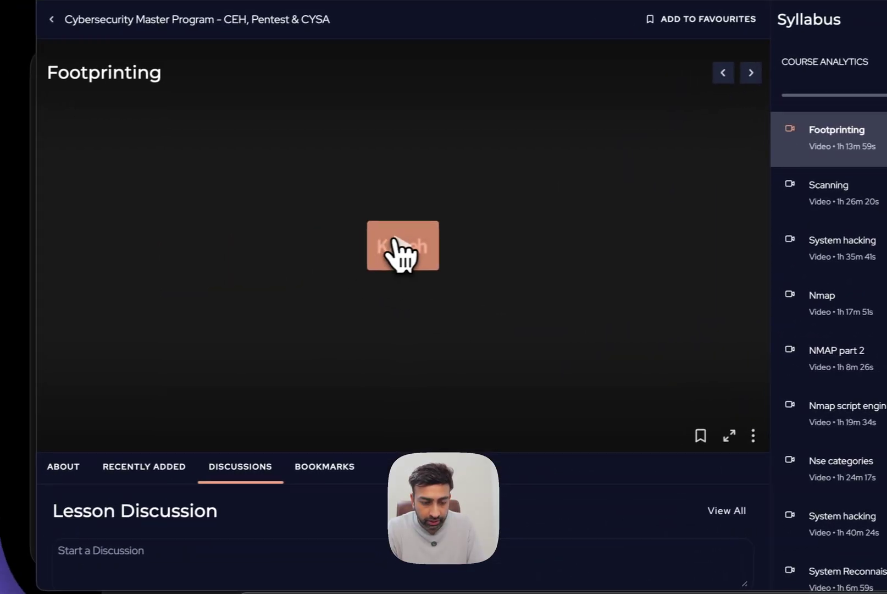
pyautogui.click(393, 238)
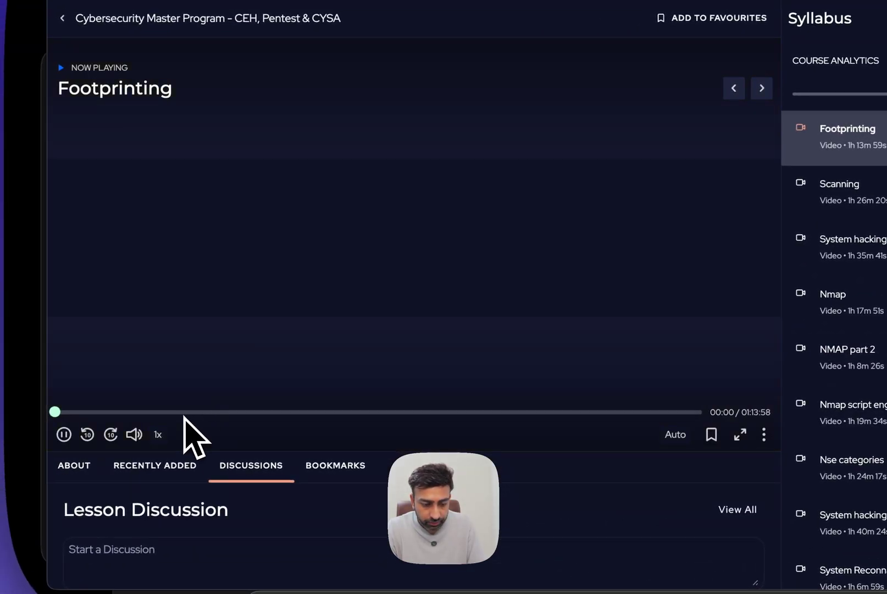
pyautogui.click(64, 434)
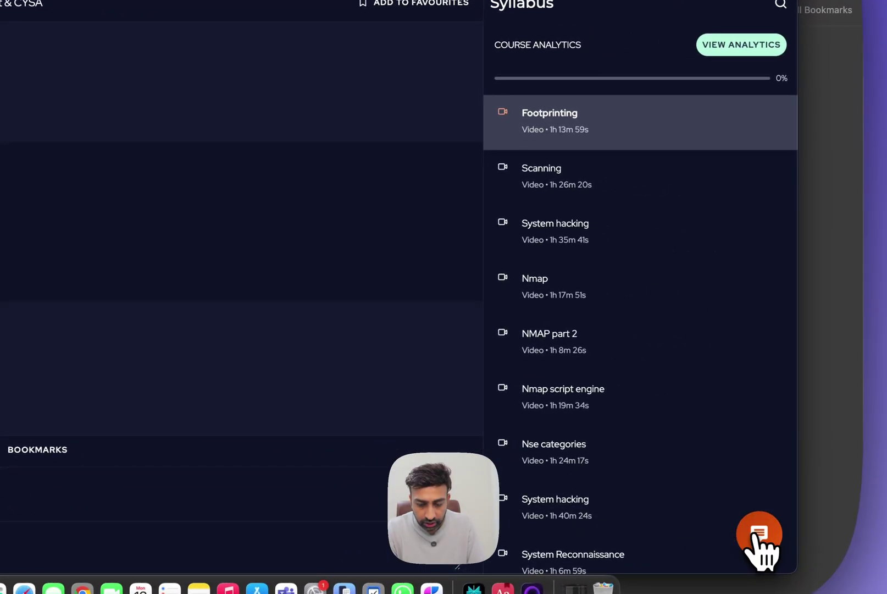
pyautogui.click(759, 534)
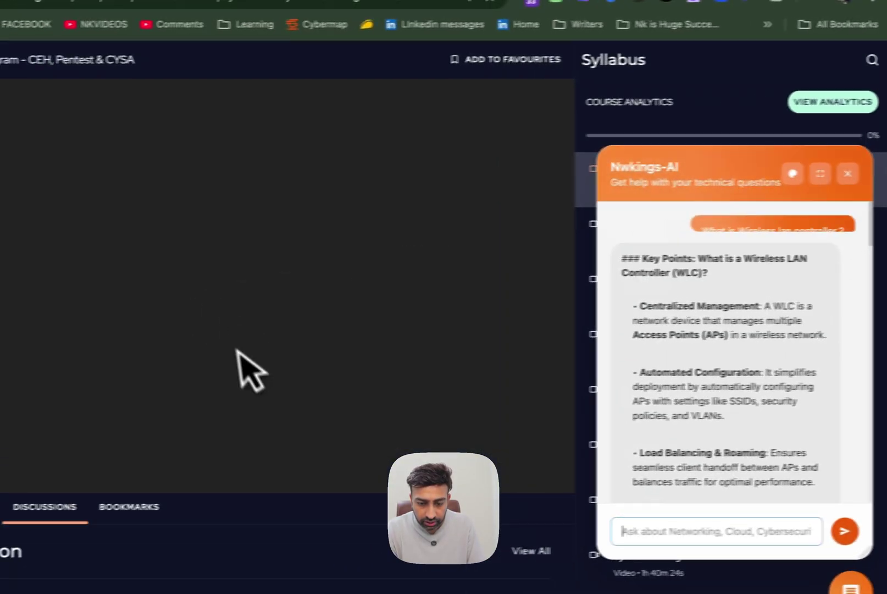
pyautogui.scroll(-10, 655, 316)
pyautogui.scroll(-3, 659, 292)
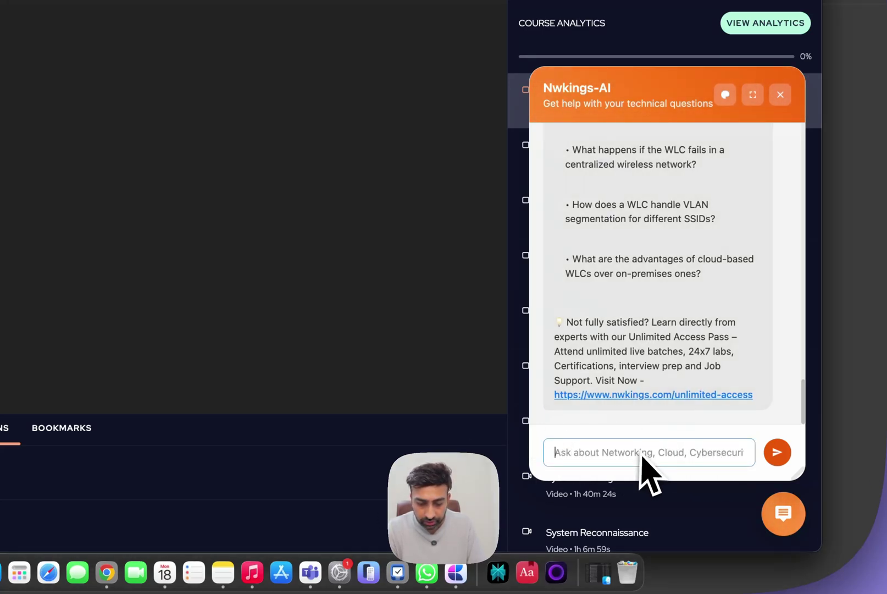
pyautogui.write('E')
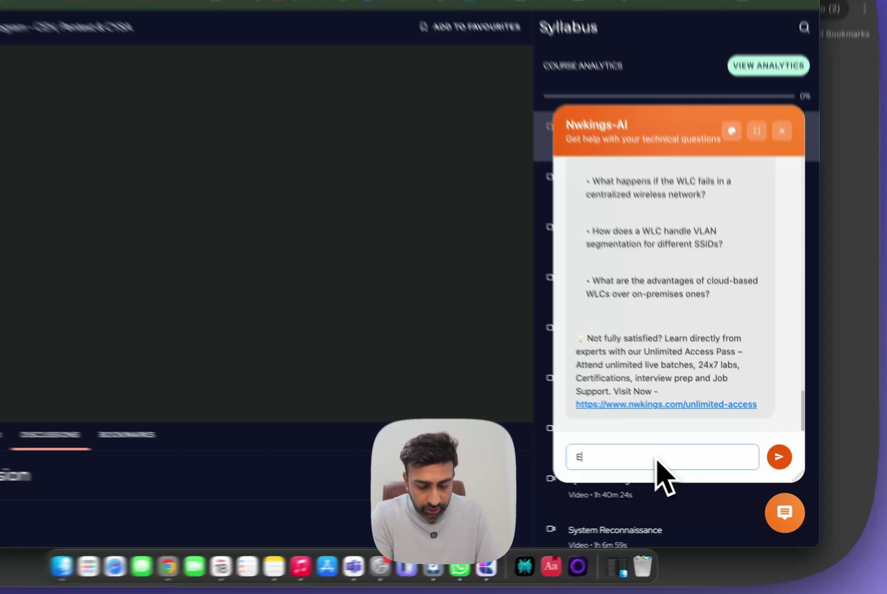
pyautogui.write('xpl')
pyautogui.write('ain me CEH Fo')
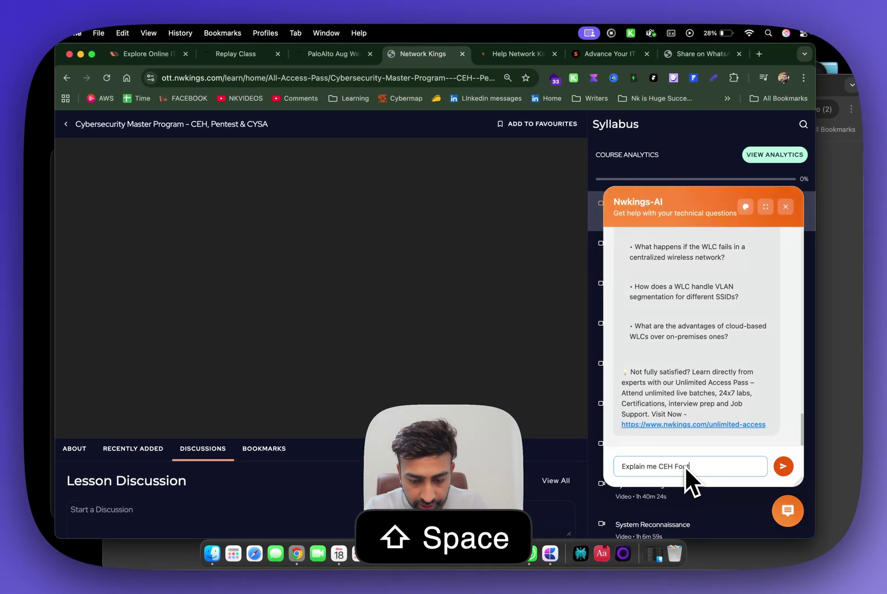
pyautogui.write('otprinting')
# Ask Nwkings-AI about CEH Footprinting and enlarge the chat into a large panel.
pyautogui.press('Return')
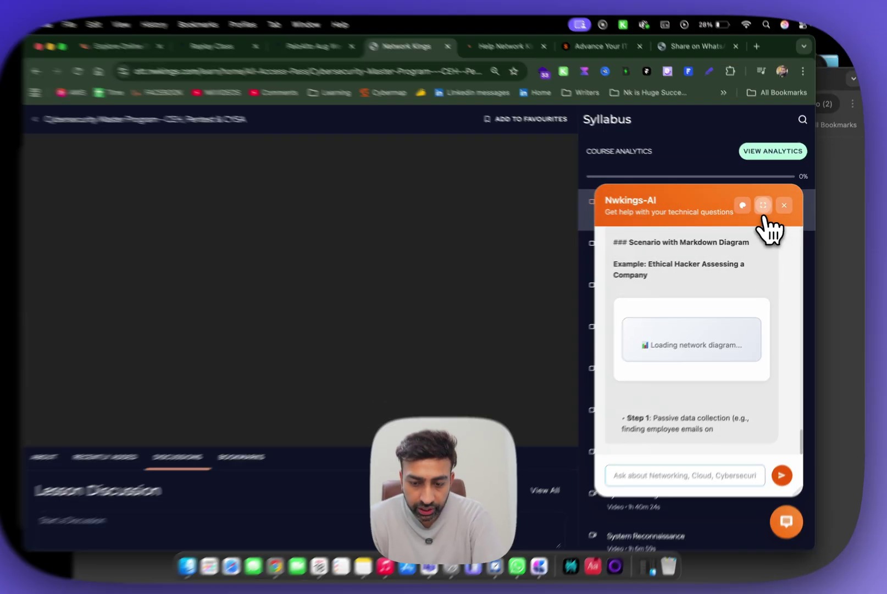
pyautogui.click(765, 206)
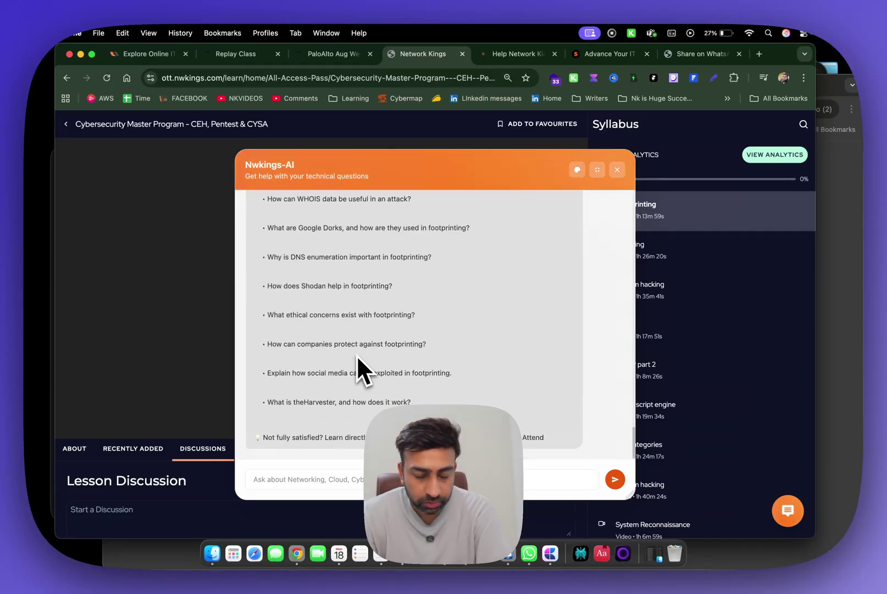
pyautogui.scroll(5, 357, 355)
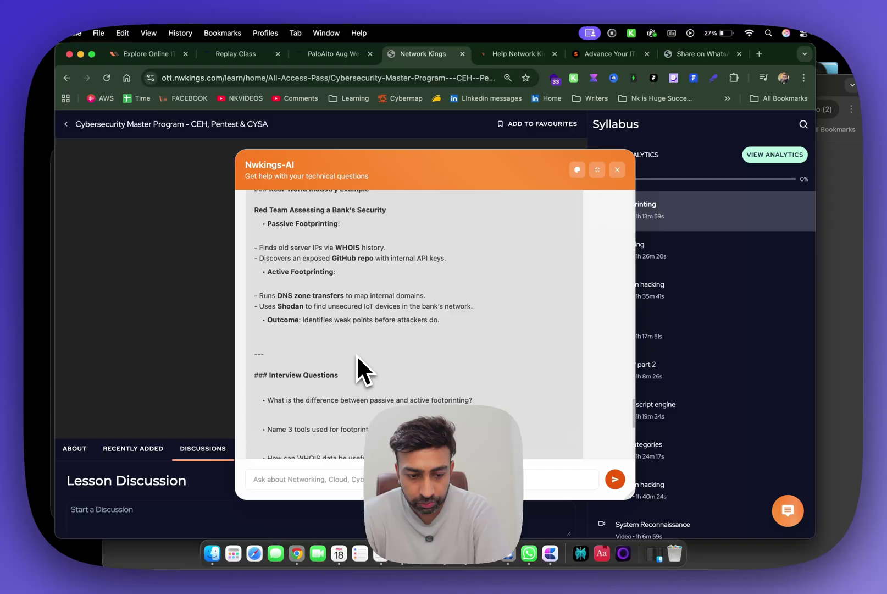
pyautogui.scroll(5, 356, 355)
pyautogui.scroll(2, 357, 355)
pyautogui.scroll(3, 357, 355)
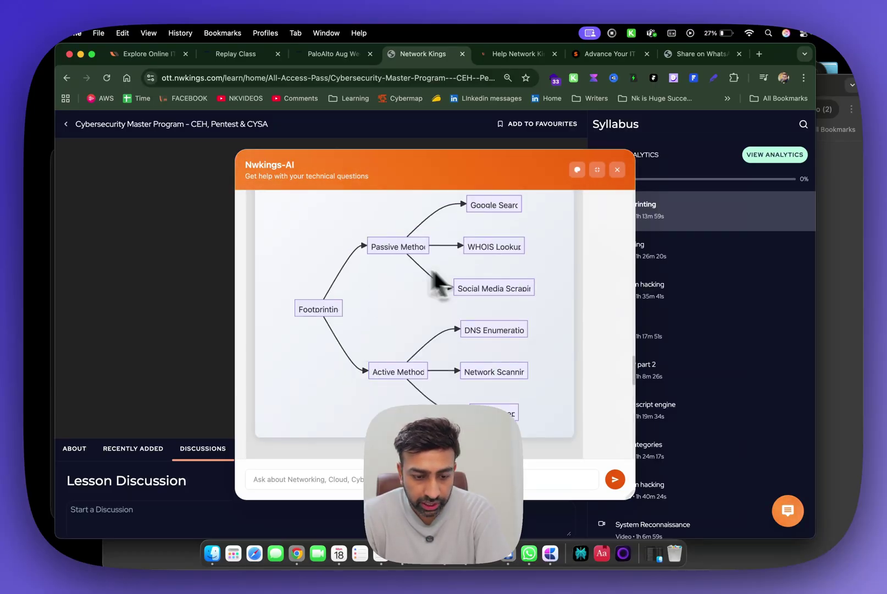
pyautogui.scroll(1, 432, 267)
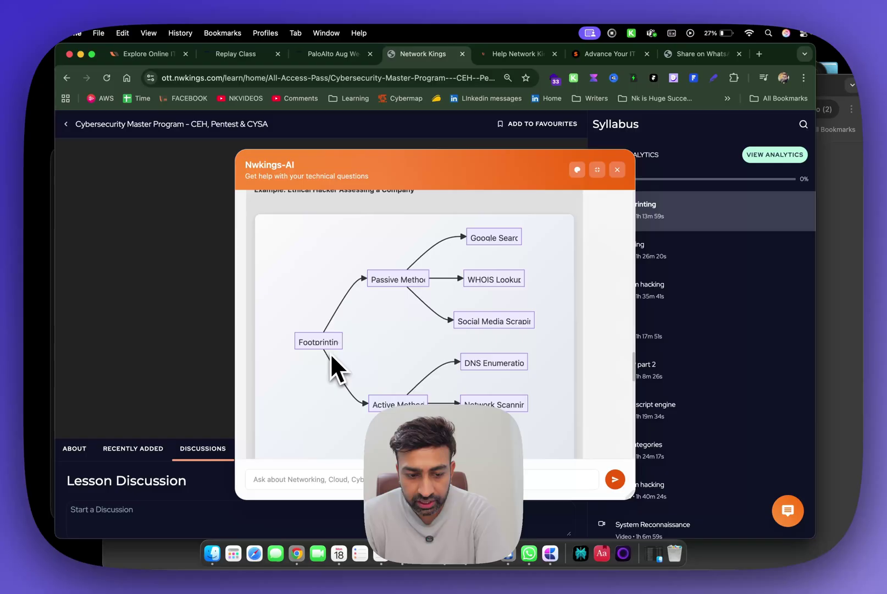
pyautogui.scroll(2, 330, 352)
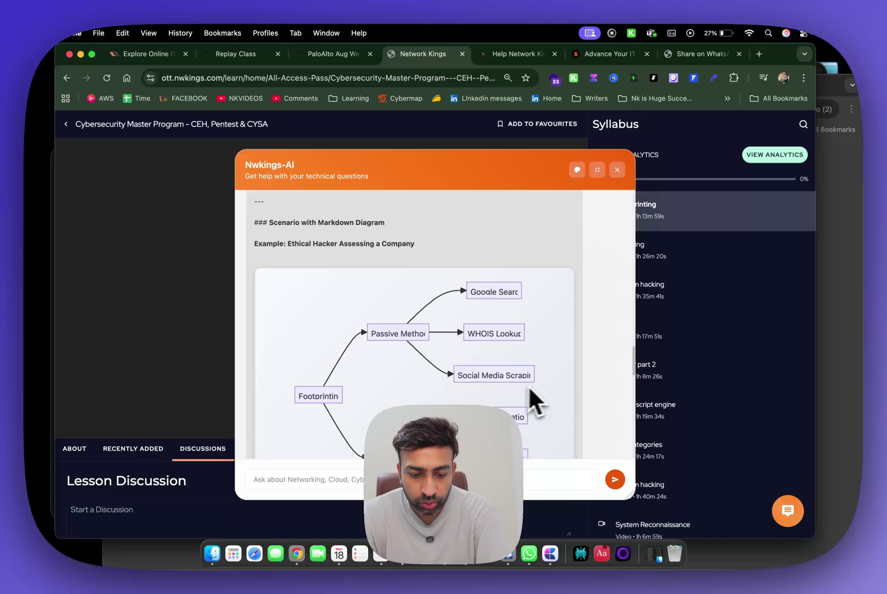
pyautogui.scroll(-3, 545, 392)
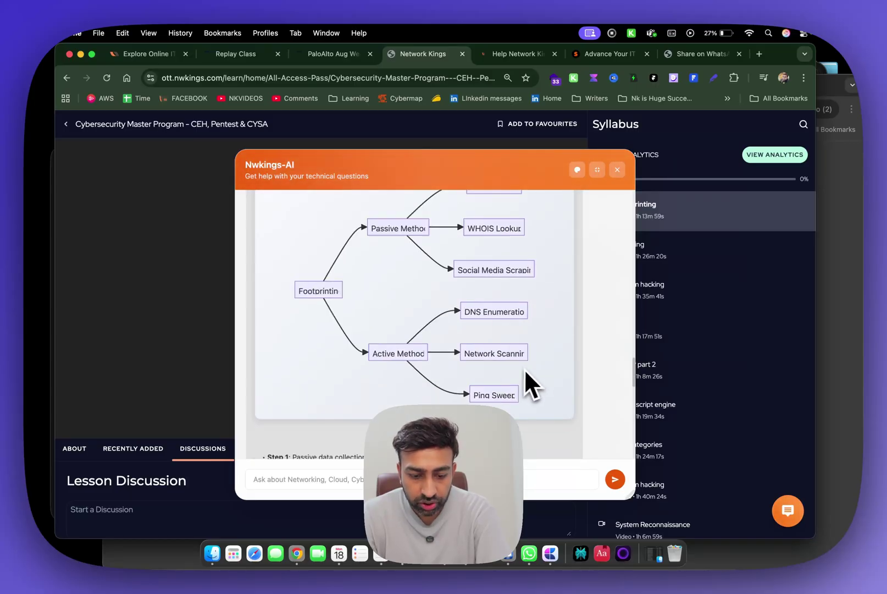
pyautogui.scroll(-5, 526, 408)
pyautogui.scroll(-3, 528, 408)
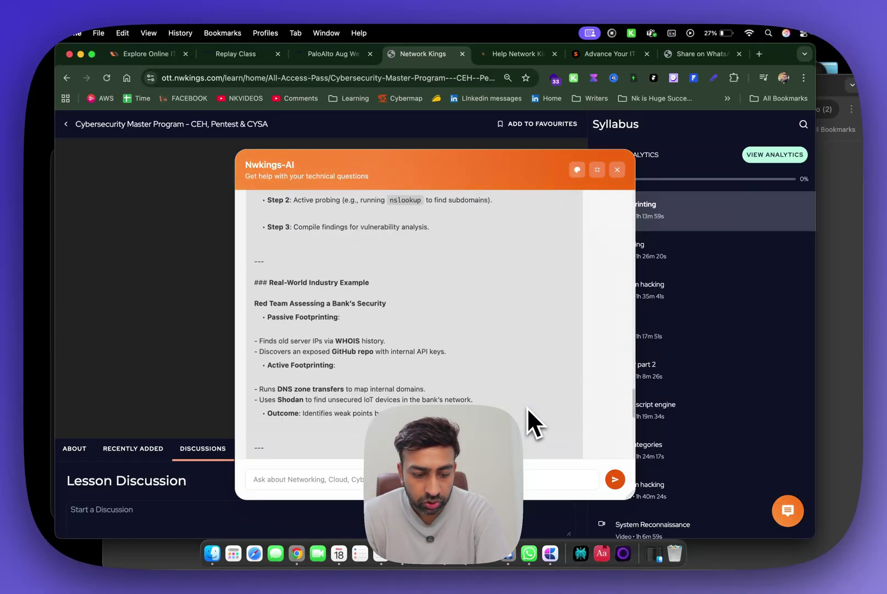
pyautogui.scroll(10, 528, 407)
pyautogui.scroll(3, 528, 407)
pyautogui.scroll(3, 527, 408)
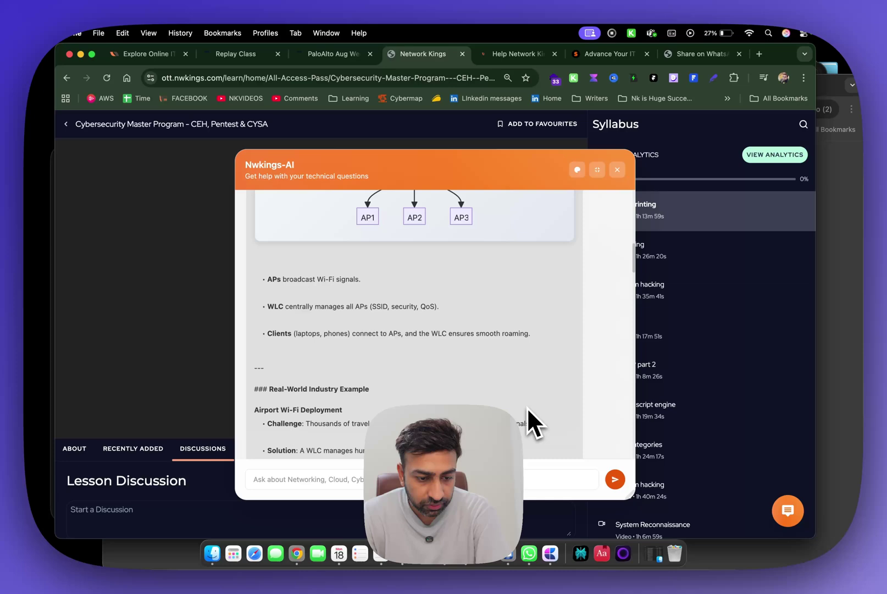
pyautogui.scroll(-5, 526, 406)
pyautogui.scroll(-5, 527, 407)
pyautogui.scroll(-5, 526, 406)
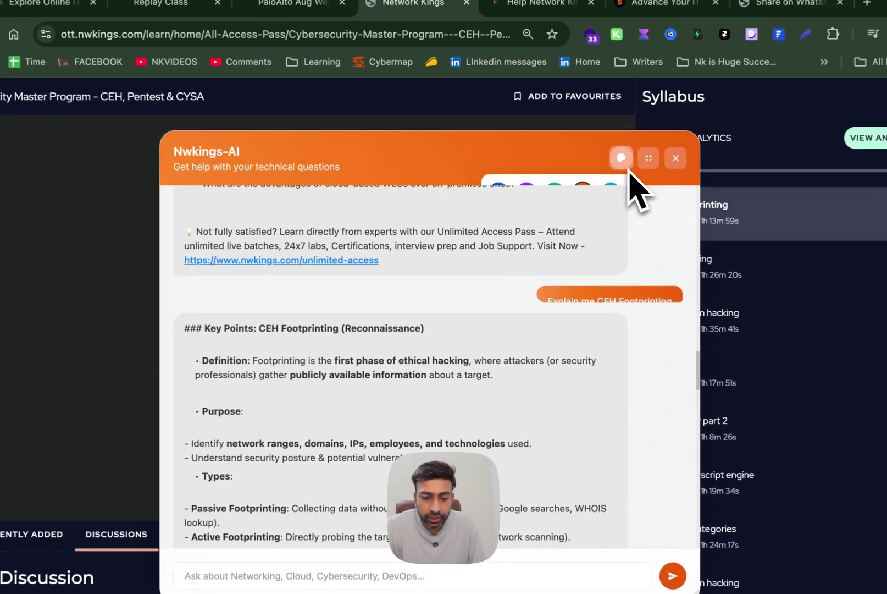
pyautogui.click(588, 167)
pyautogui.click(582, 185)
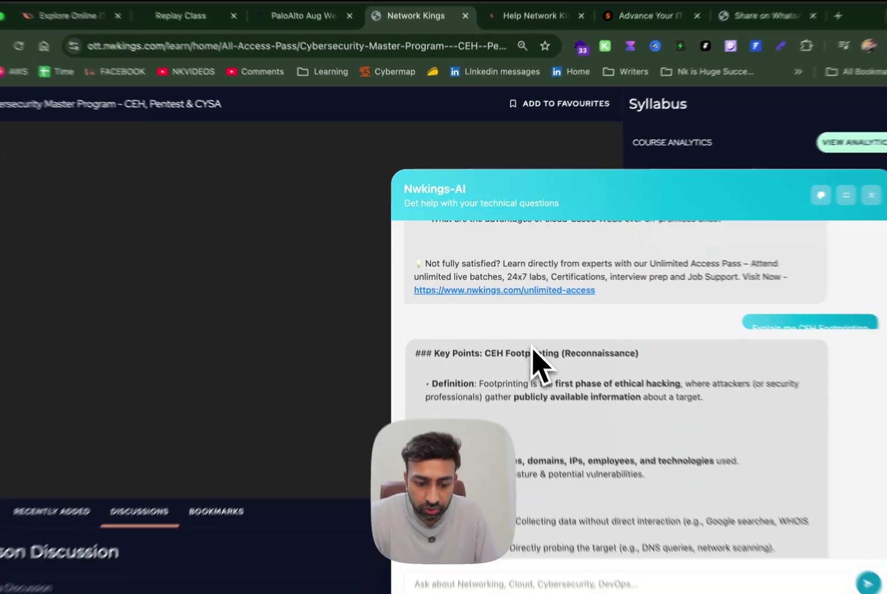
pyautogui.scroll(5, 516, 320)
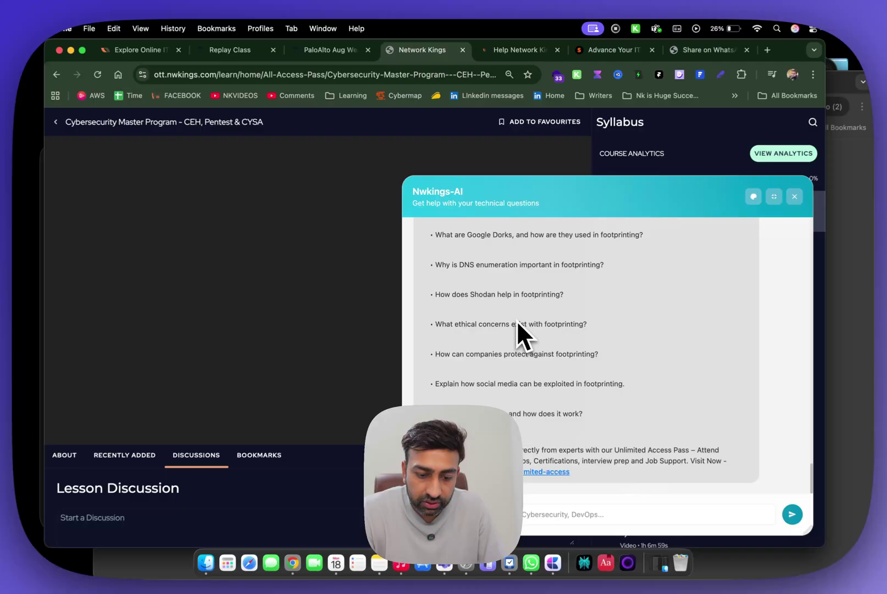
pyautogui.scroll(5, 515, 318)
pyautogui.scroll(5, 514, 317)
pyautogui.scroll(-10, 514, 317)
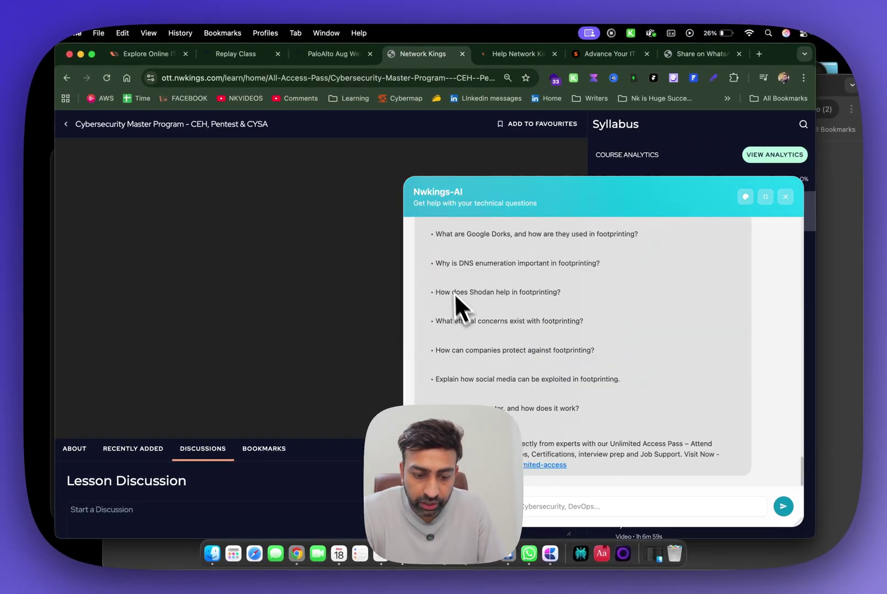
pyautogui.scroll(3, 454, 294)
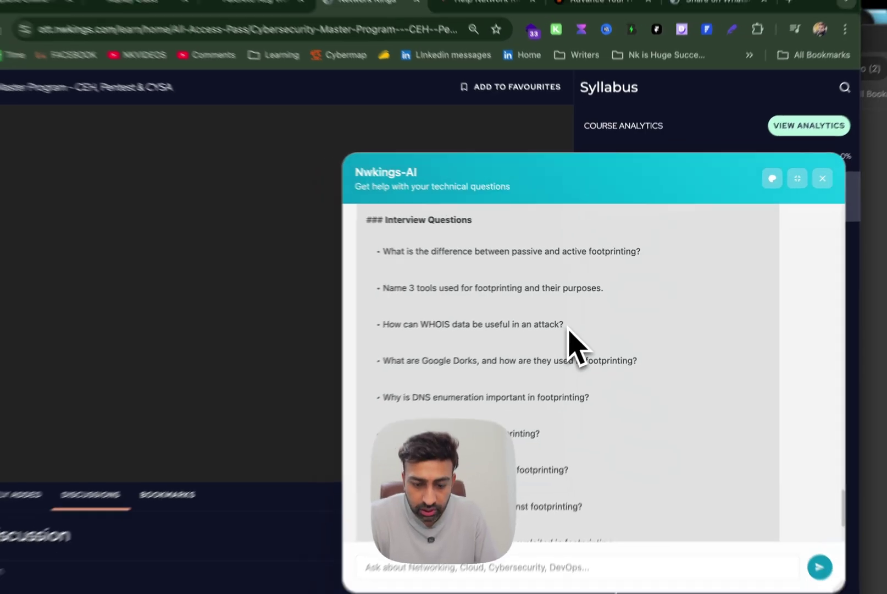
pyautogui.scroll(-5, 575, 324)
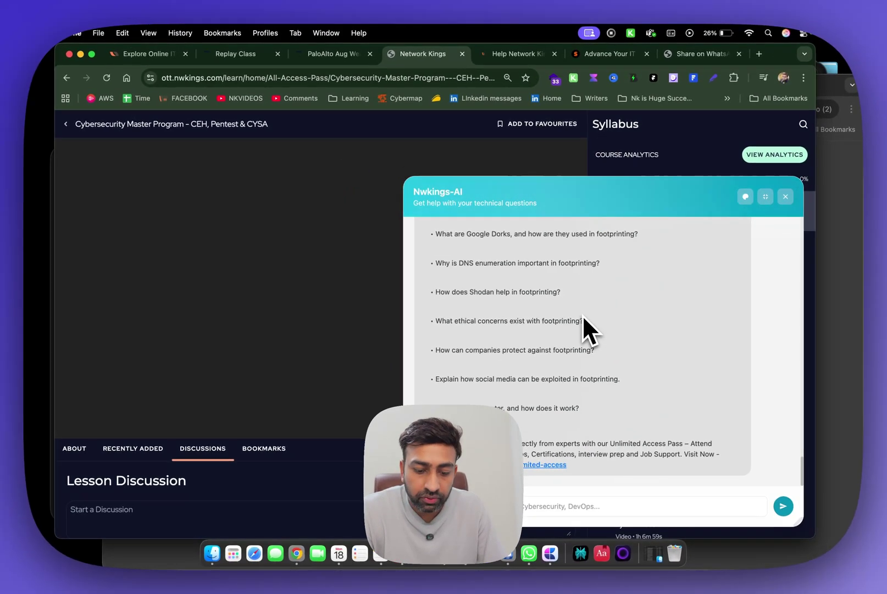
pyautogui.scroll(3, 530, 307)
pyautogui.scroll(2, 516, 288)
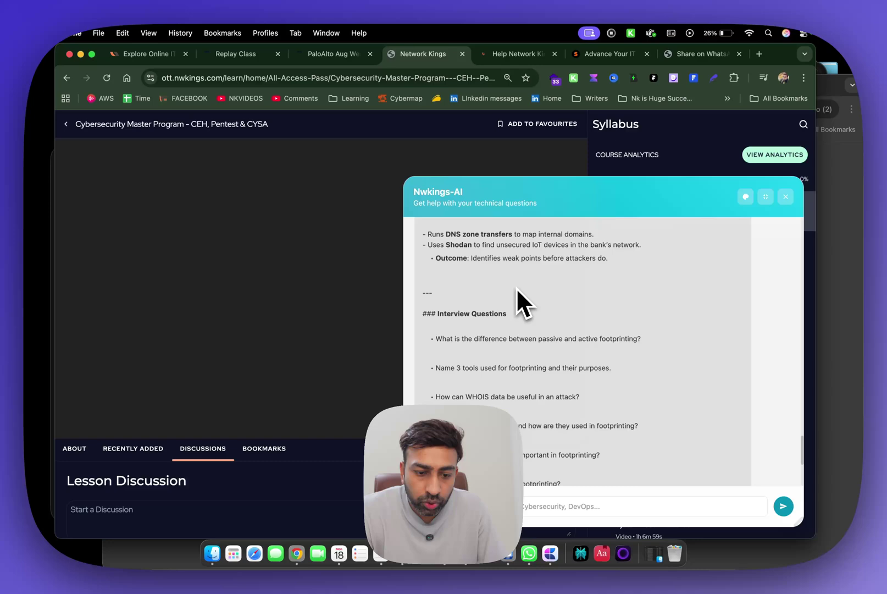
pyautogui.scroll(-5, 516, 288)
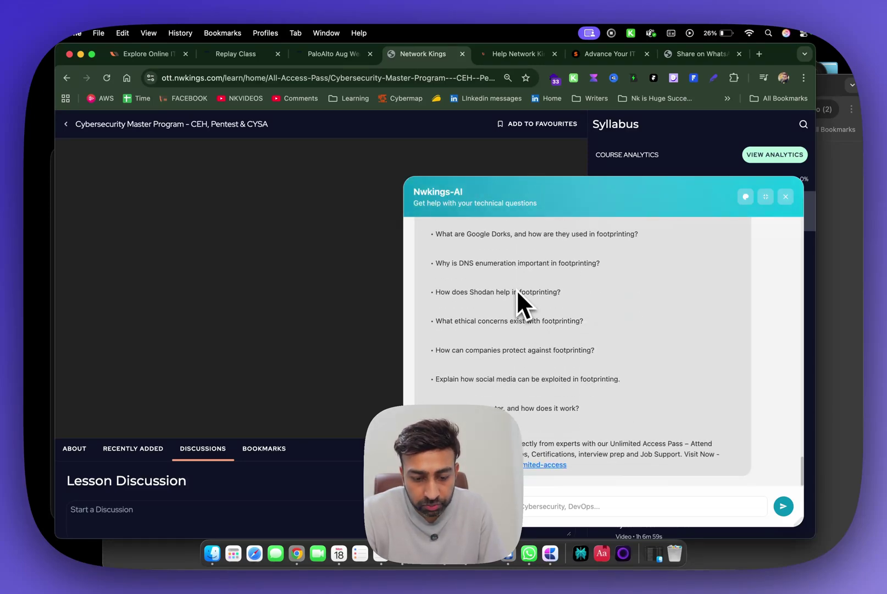
# View the unlimited-access pass page from the chat link, then move on to Replay Class.
pyautogui.click(531, 466)
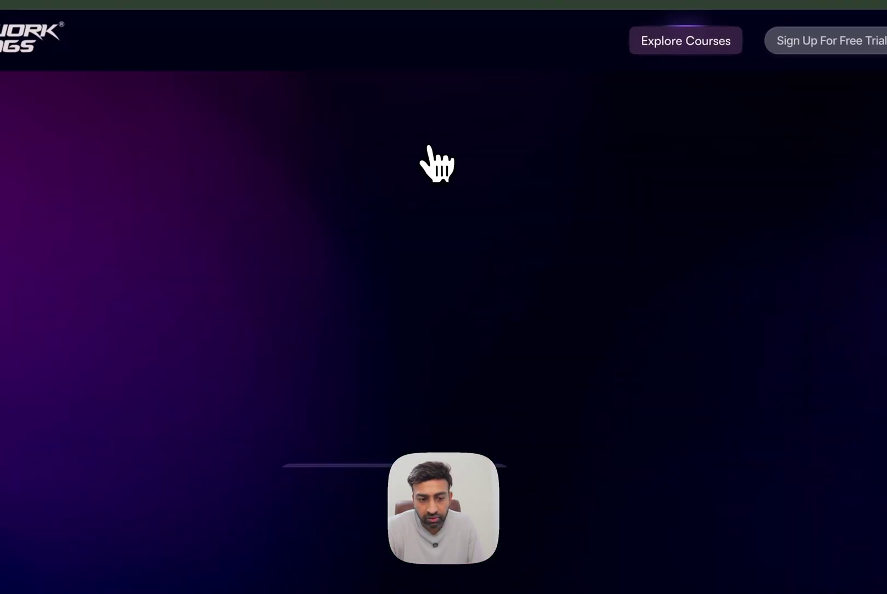
pyautogui.scroll(-5, 501, 317)
pyautogui.scroll(-5, 511, 332)
pyautogui.scroll(-3, 514, 337)
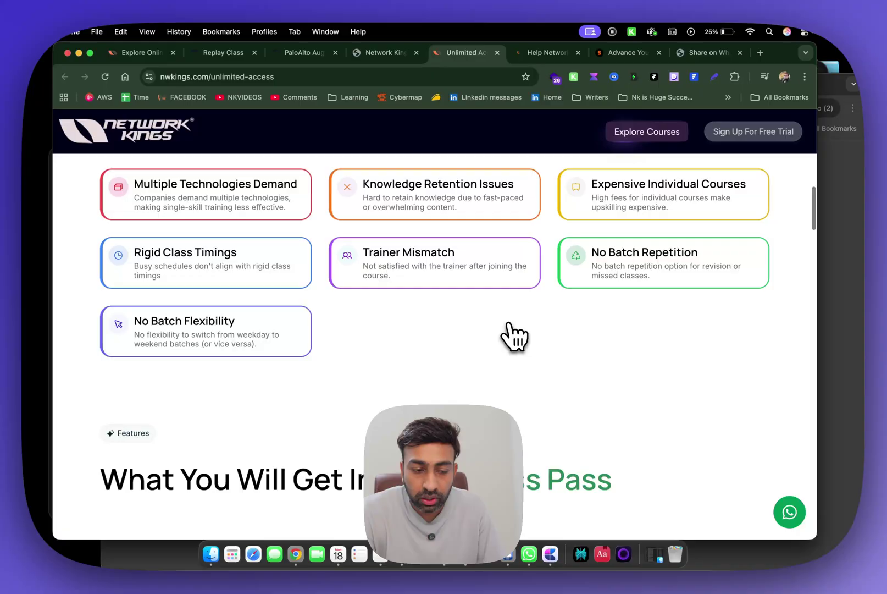
pyautogui.scroll(-5, 515, 336)
pyautogui.scroll(-5, 515, 336)
pyautogui.scroll(-3, 514, 336)
pyautogui.scroll(-3, 515, 336)
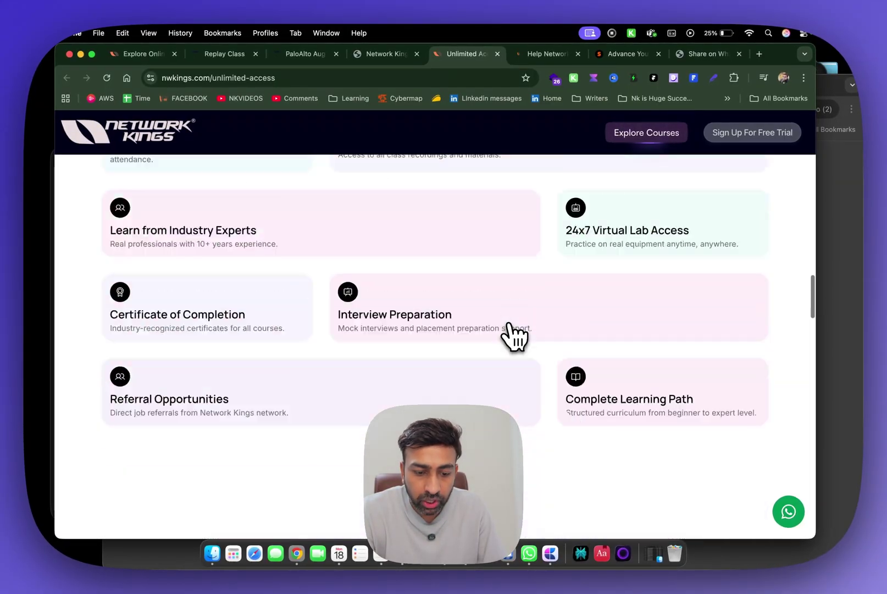
pyautogui.scroll(-2, 514, 337)
pyautogui.click(388, 53)
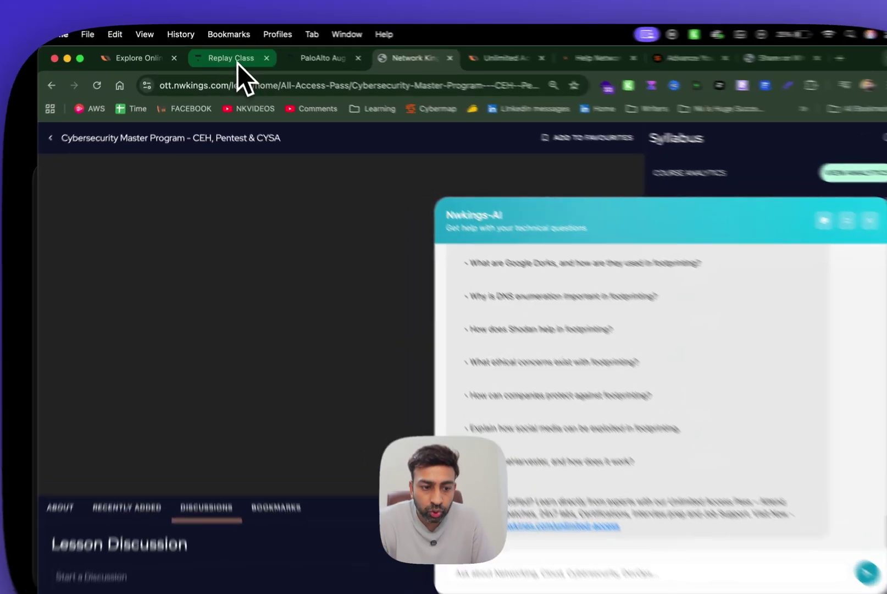
pyautogui.click(232, 54)
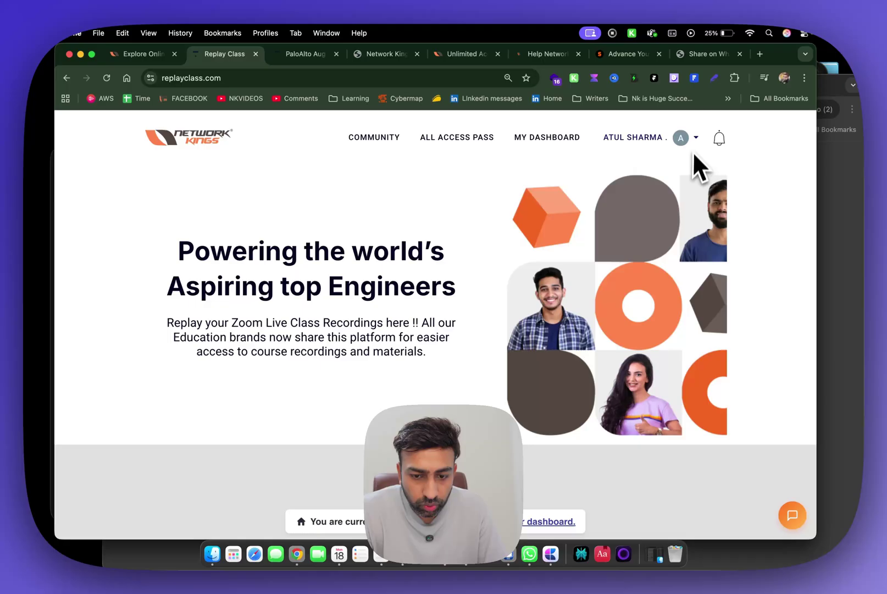
pyautogui.scroll(-3, 494, 264)
pyautogui.scroll(2, 485, 267)
pyautogui.scroll(2, 485, 267)
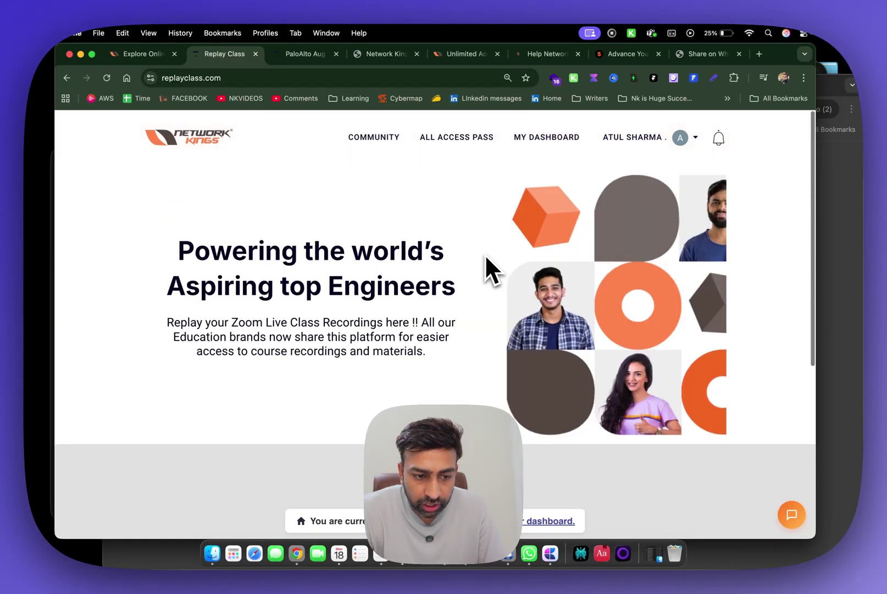
# Open the CCNA + CCNP Encor course from the Replay Class My Dashboard.
pyautogui.click(229, 83)
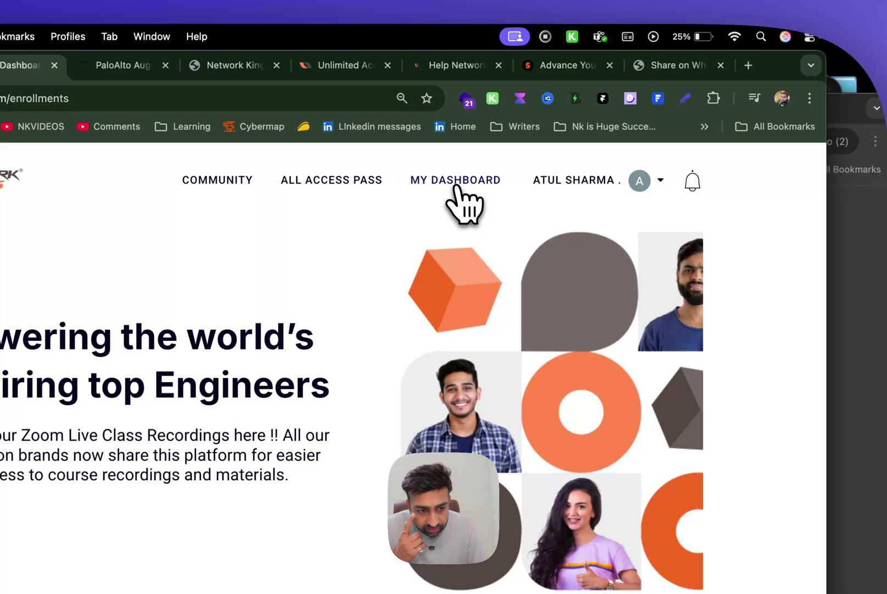
pyautogui.click(455, 186)
pyautogui.scroll(-3, 467, 294)
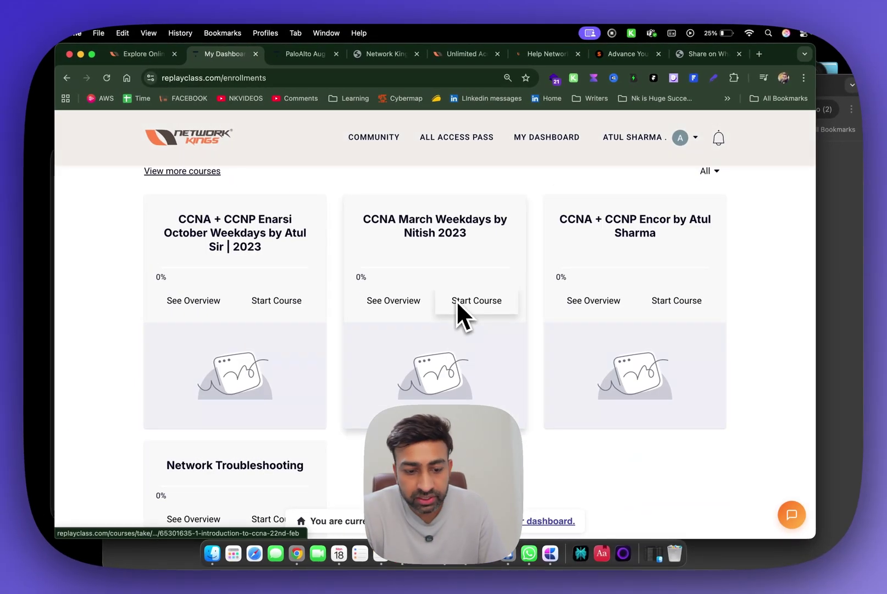
pyautogui.scroll(-4, 456, 312)
pyautogui.scroll(4, 456, 312)
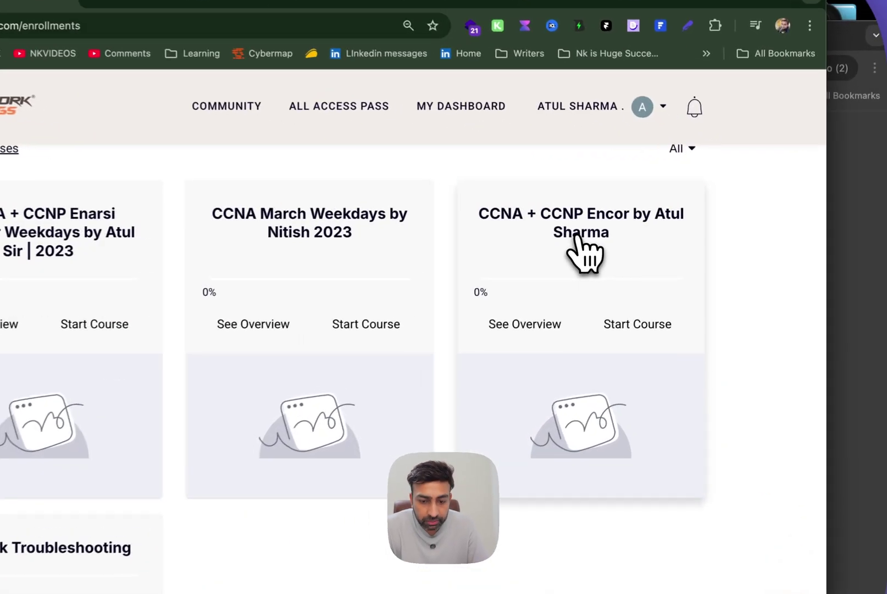
pyautogui.click(635, 243)
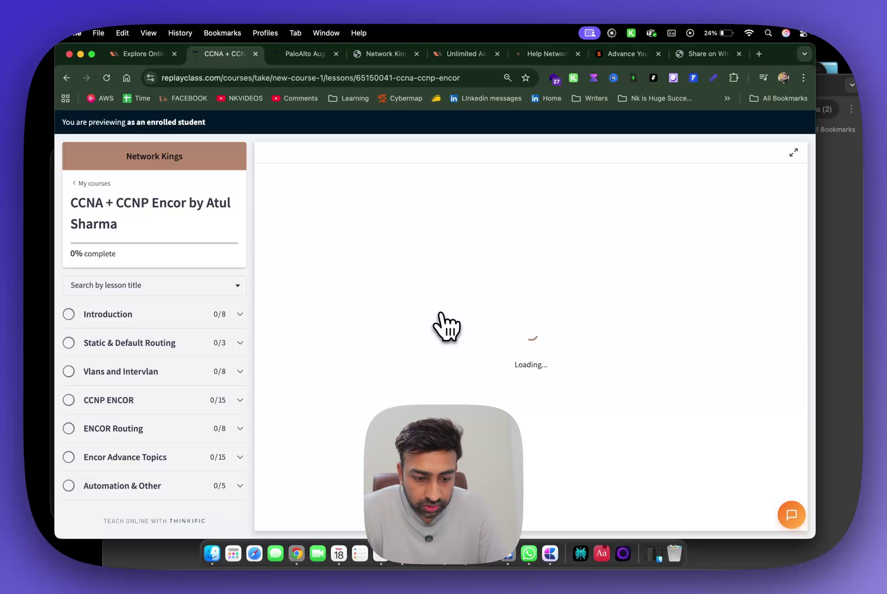
pyautogui.scroll(-3, 148, 426)
pyautogui.scroll(-2, 154, 424)
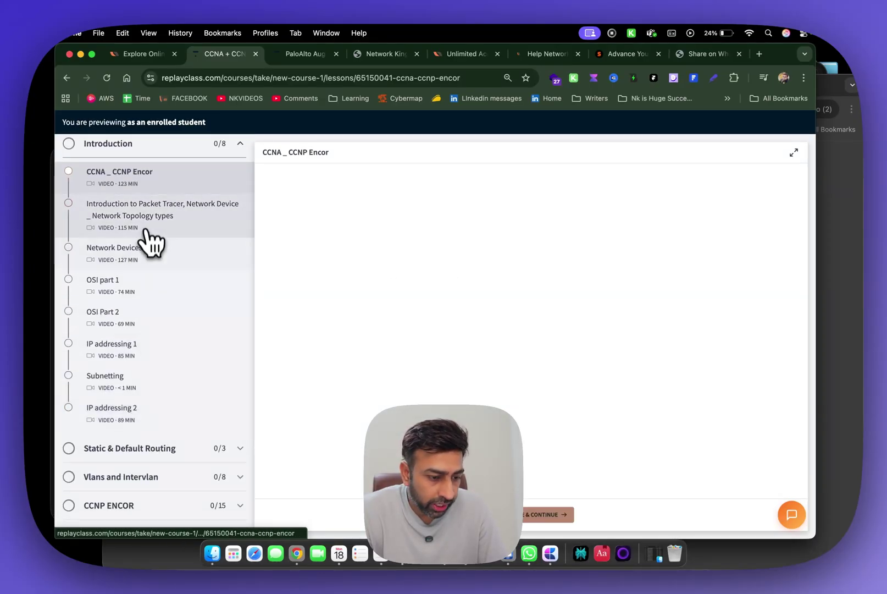
pyautogui.scroll(-2, 149, 387)
pyautogui.scroll(-2, 145, 406)
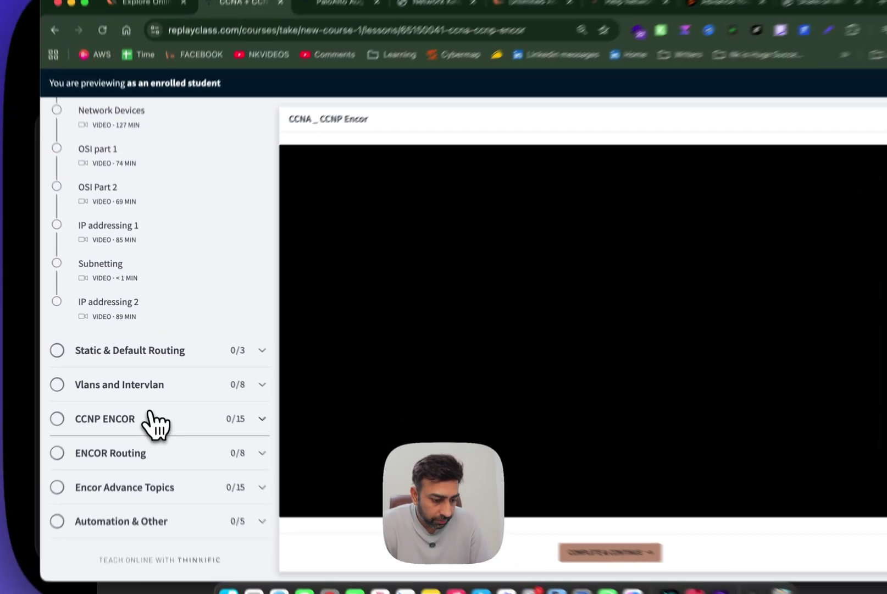
# Open the CCNP ENCOR DTP and VTP lesson, pause it, and jump to 44:44.
pyautogui.click(154, 424)
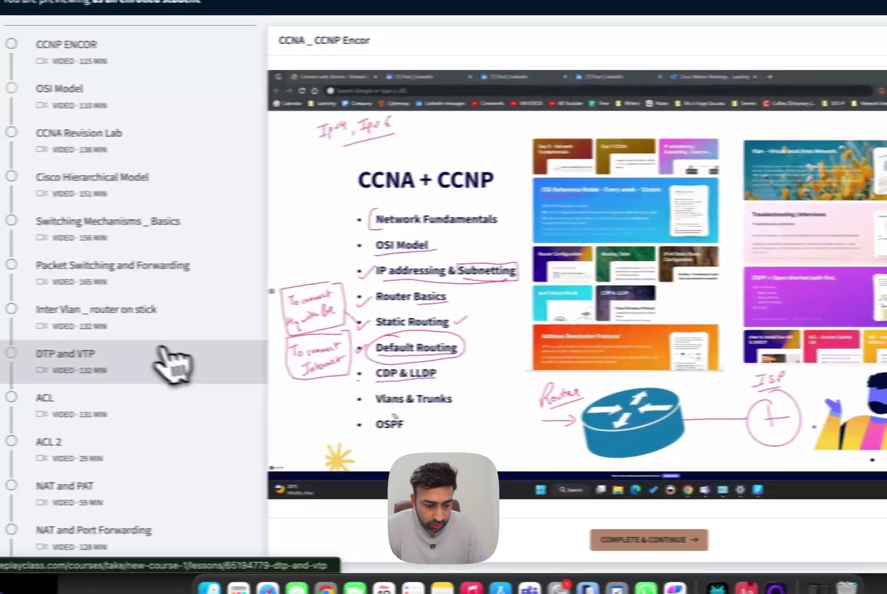
pyautogui.click(59, 389)
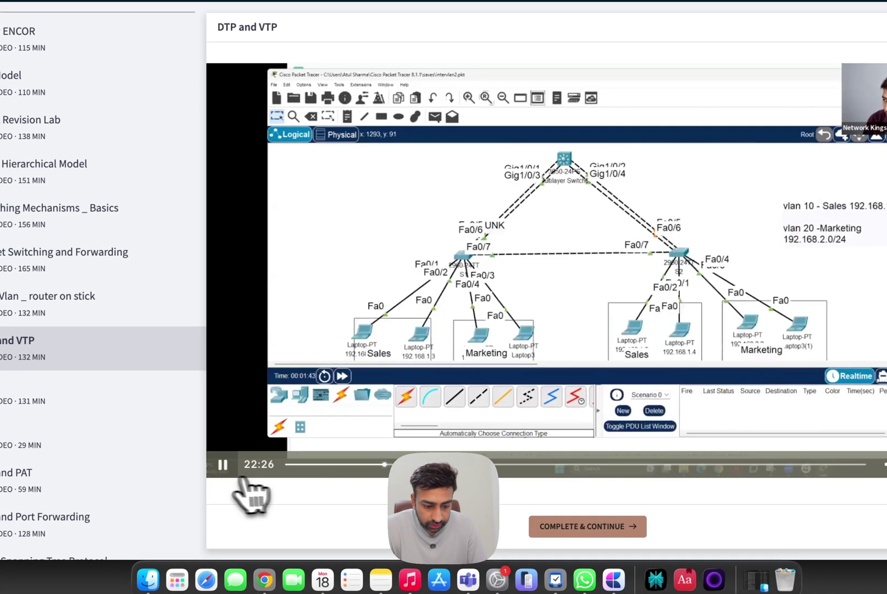
pyautogui.click(223, 464)
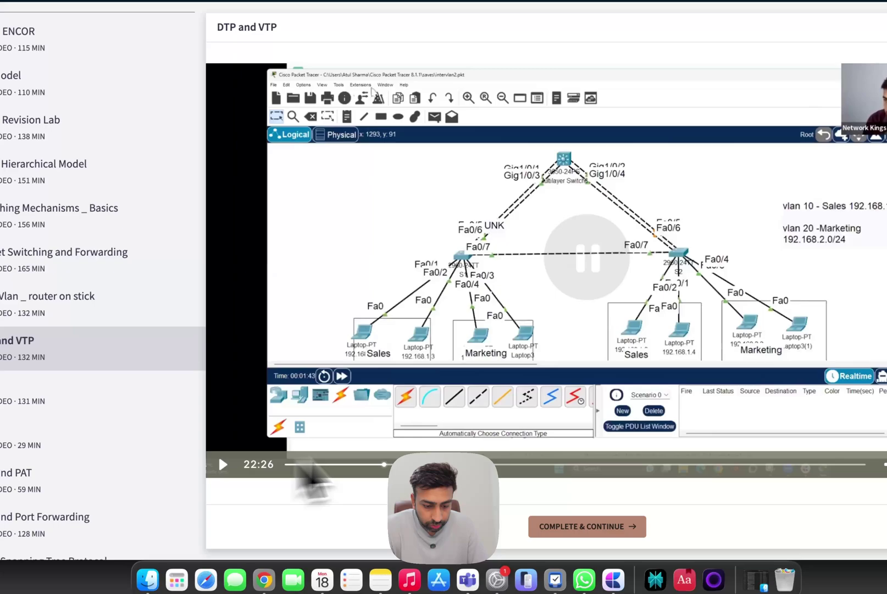
pyautogui.click(486, 464)
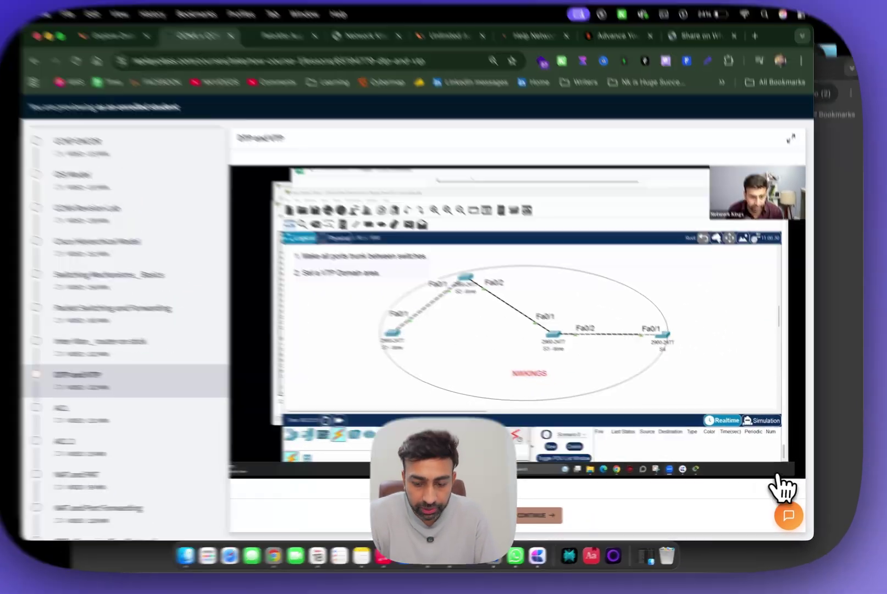
# Ask the course AI assistant "What is VTP version 3".
pyautogui.click(791, 514)
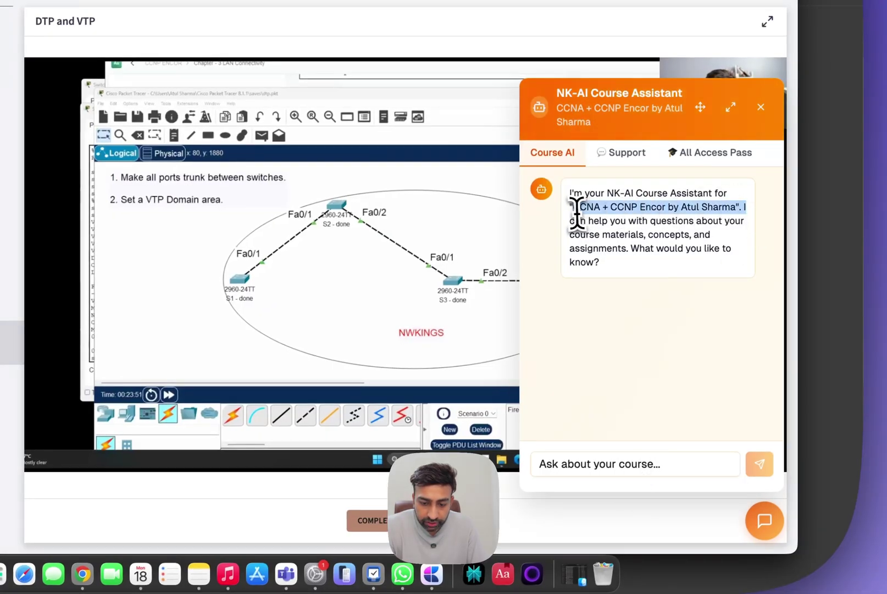
pyautogui.moveTo(576, 208); pyautogui.dragTo(569, 193)
pyautogui.click(590, 459)
pyautogui.write('Wh')
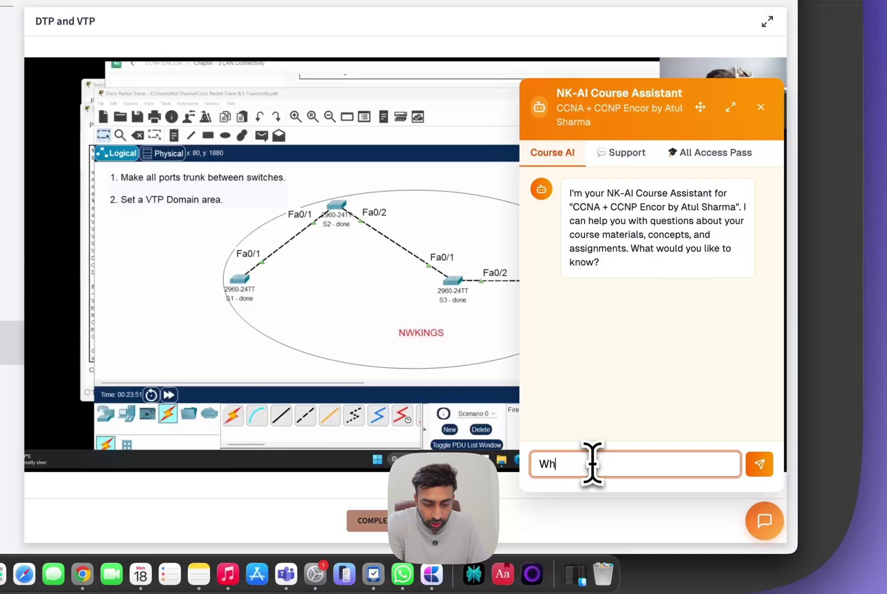
pyautogui.write('at a')
pyautogui.press('BackSpace')
pyautogui.press('BackSpace')
pyautogui.write('is VTP version 3')
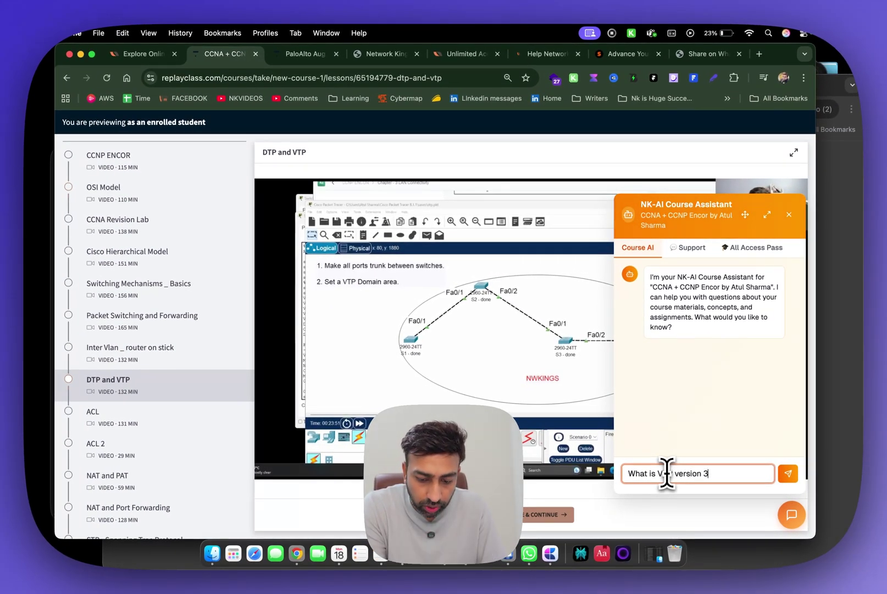
pyautogui.press('Return')
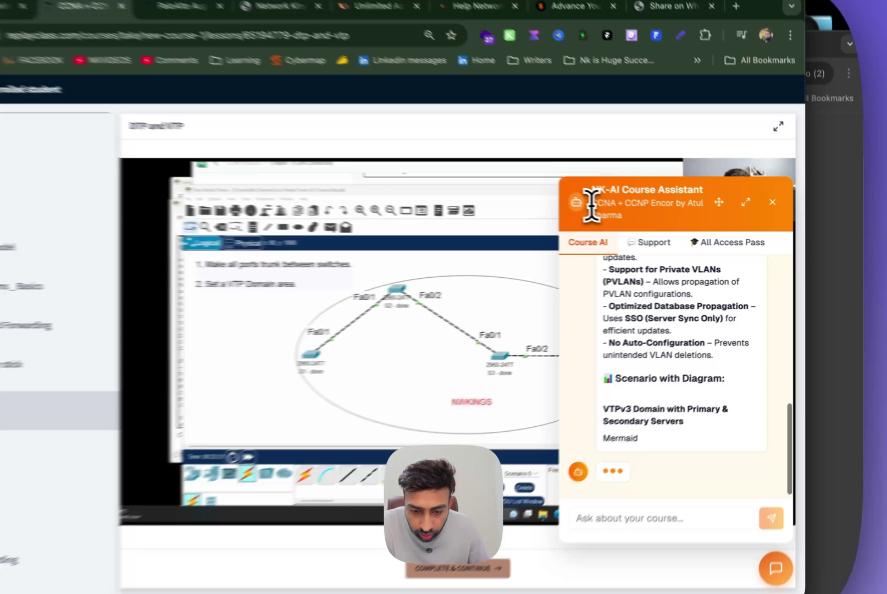
# Review the VTP answer, shrink the chat panel, and bring up the Network Kings Help Center.
pyautogui.moveTo(590, 202); pyautogui.dragTo(622, 217)
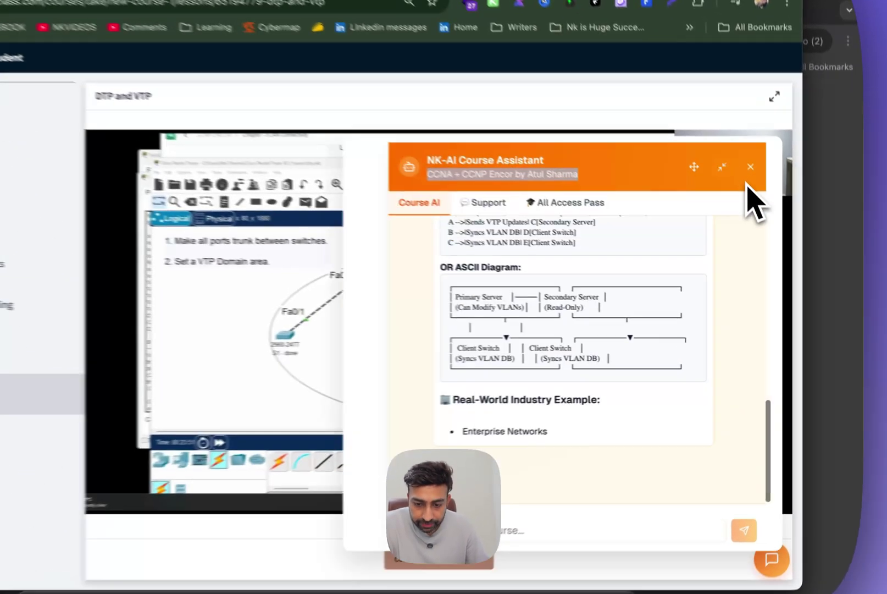
pyautogui.click(722, 167)
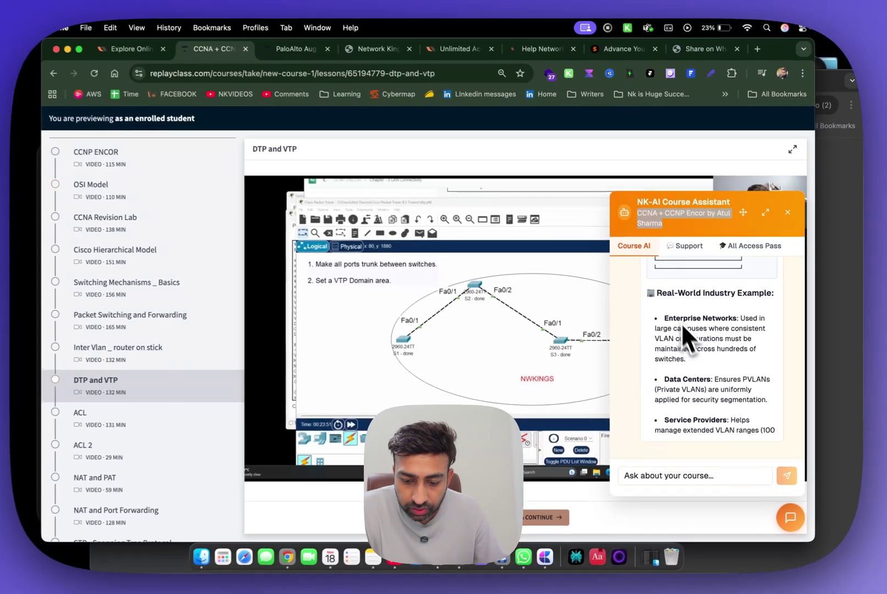
pyautogui.scroll(3, 716, 382)
pyautogui.scroll(-3, 716, 382)
pyautogui.scroll(-2, 716, 382)
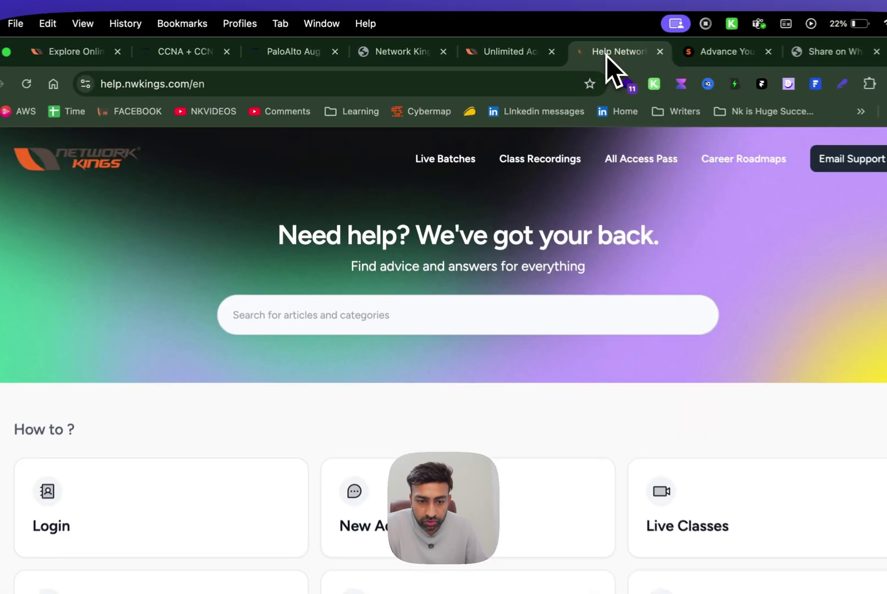
pyautogui.moveTo(539, 54); pyautogui.dragTo(305, 54)
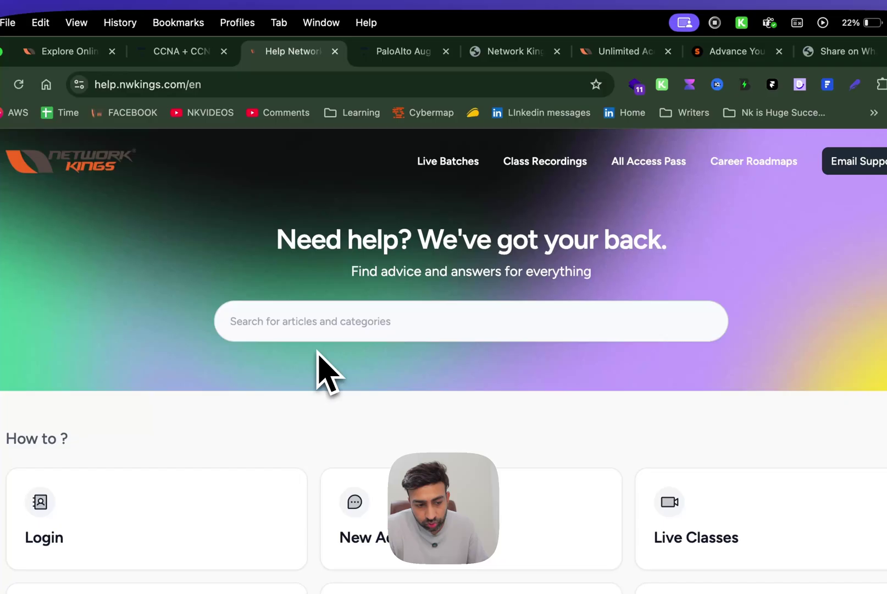
pyautogui.click(215, 82)
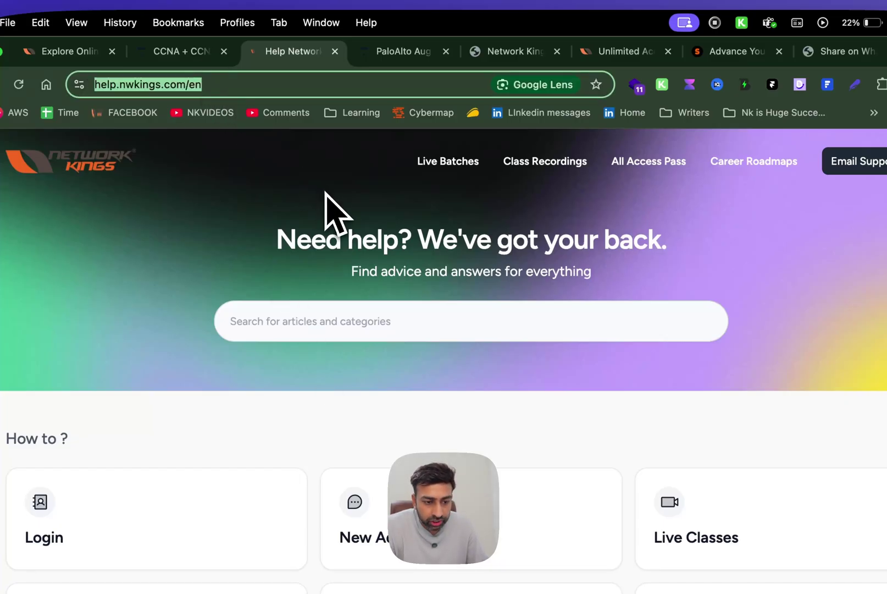
pyautogui.scroll(-5, 416, 374)
pyautogui.scroll(5, 395, 382)
pyautogui.click(310, 320)
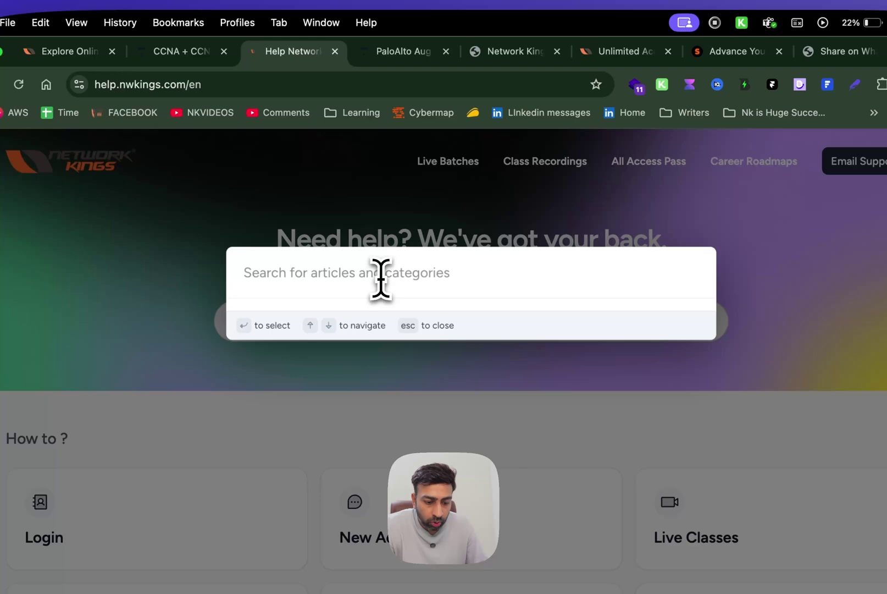
pyautogui.write('enr')
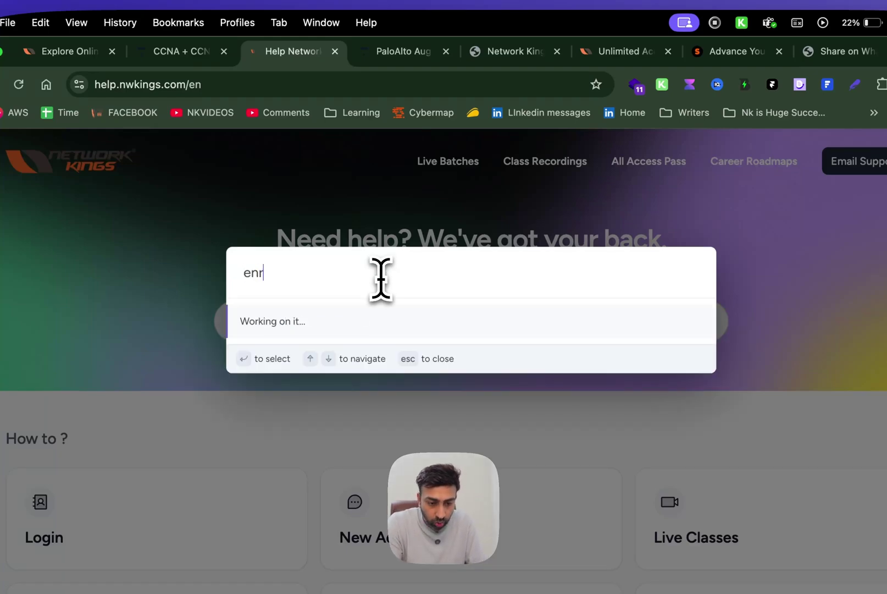
pyautogui.press('super+a')
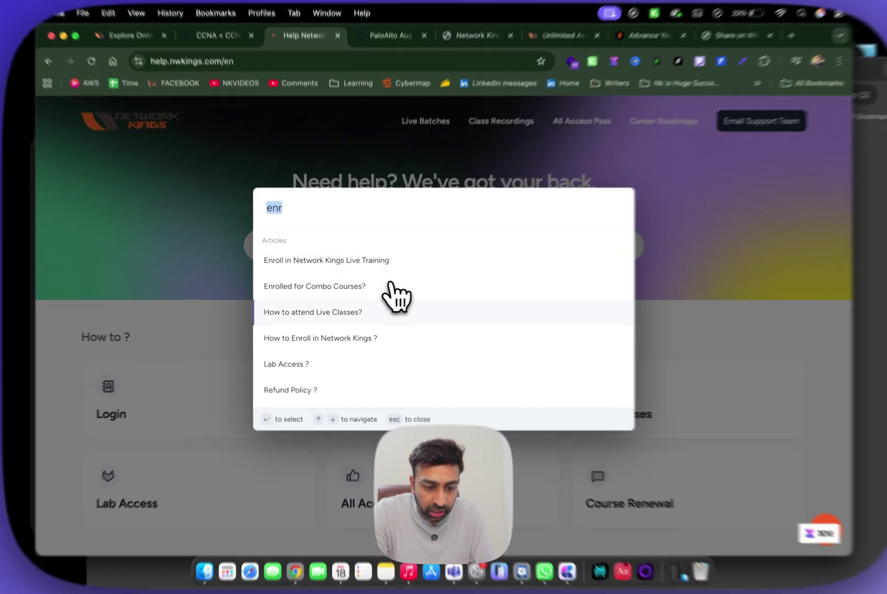
pyautogui.press('Escape')
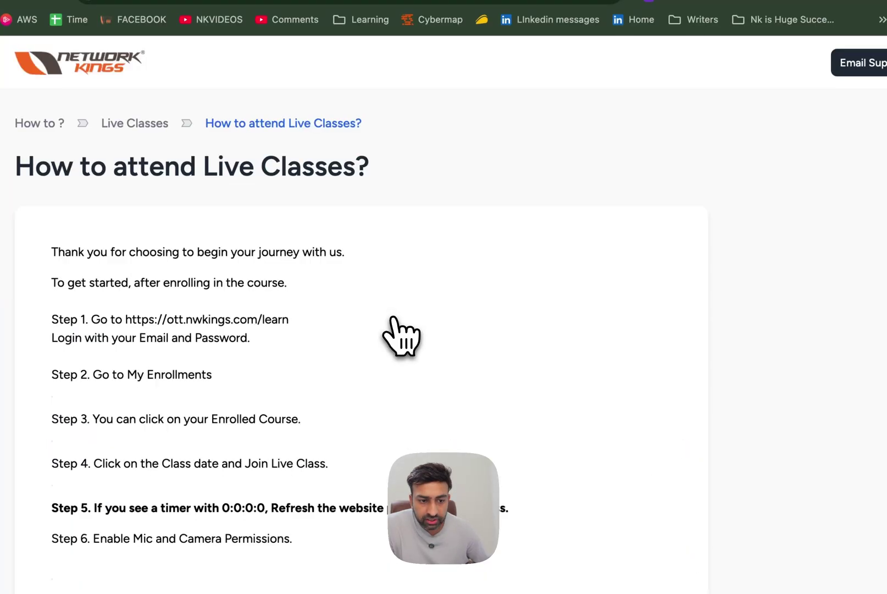
pyautogui.scroll(-5, 392, 331)
pyautogui.scroll(3, 379, 327)
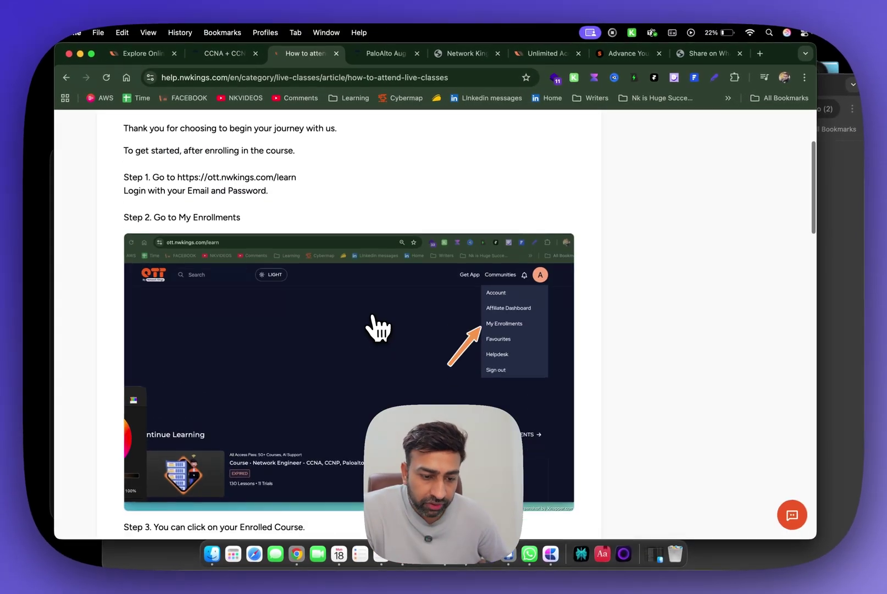
pyautogui.scroll(-2, 402, 312)
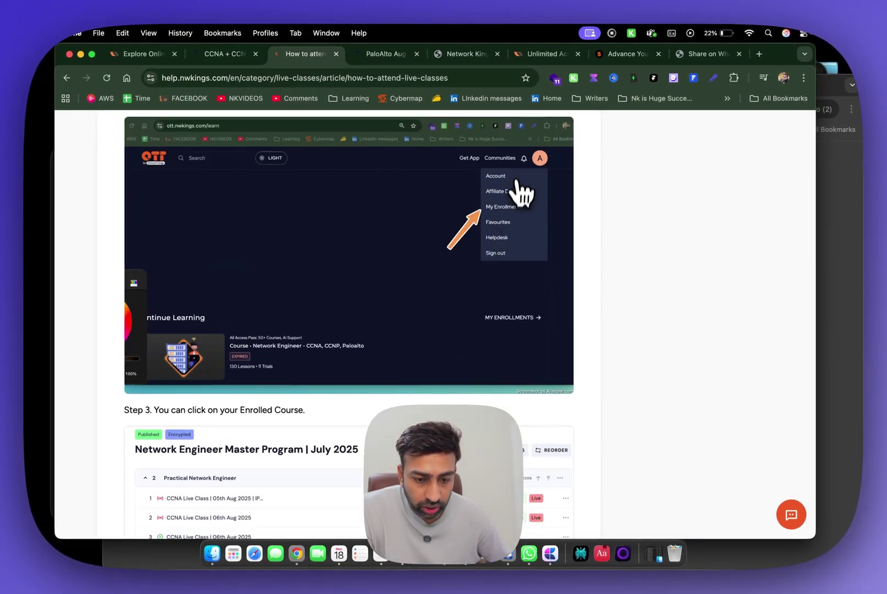
pyautogui.scroll(-5, 515, 223)
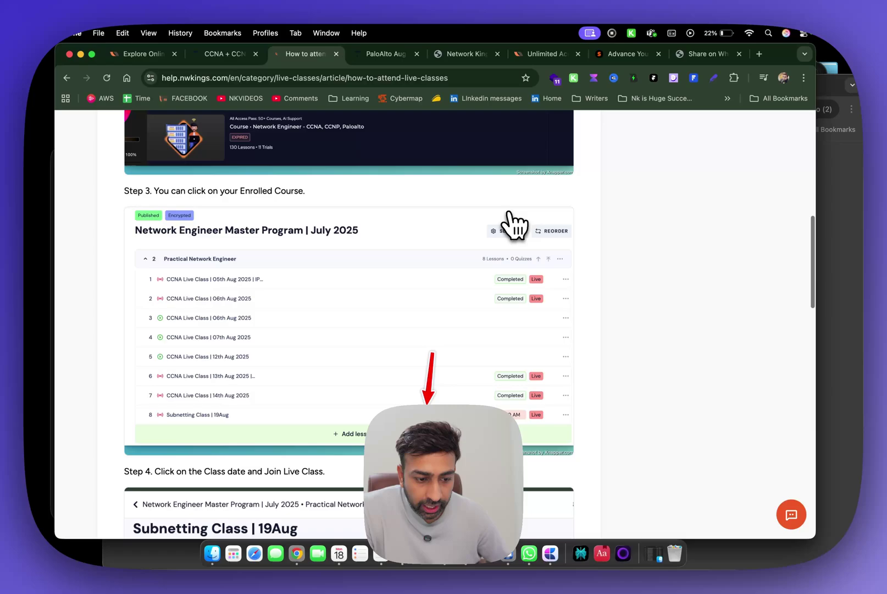
pyautogui.scroll(-5, 258, 373)
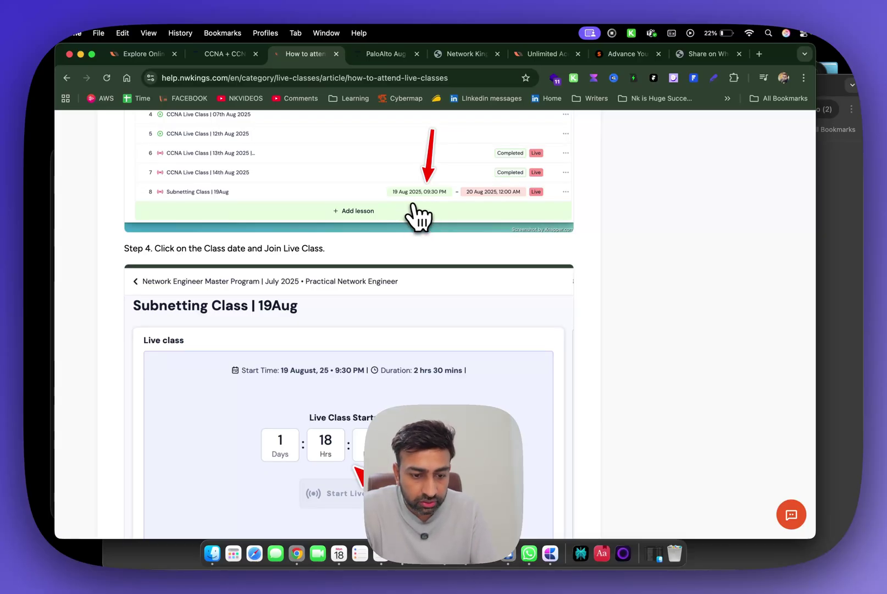
pyautogui.scroll(-5, 375, 331)
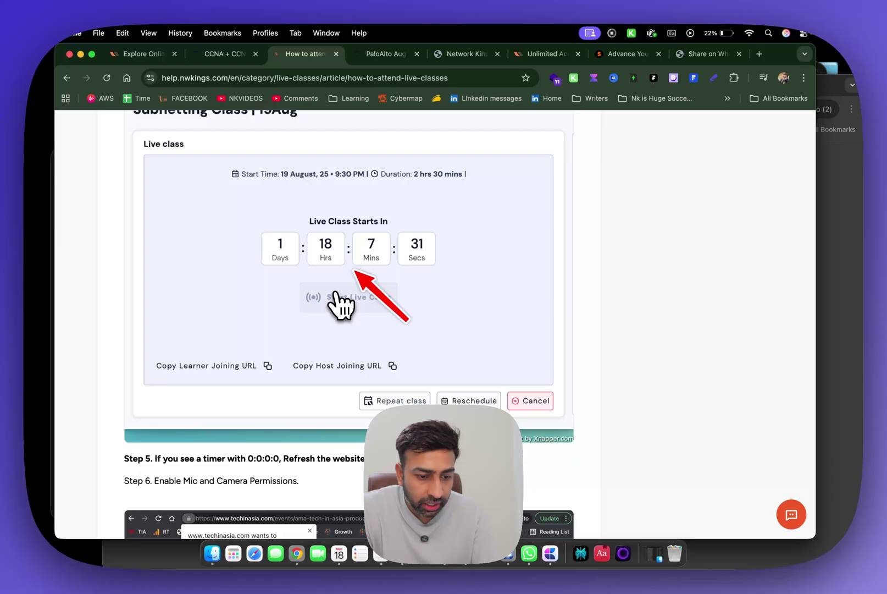
pyautogui.scroll(-4, 340, 302)
pyautogui.scroll(-4, 340, 302)
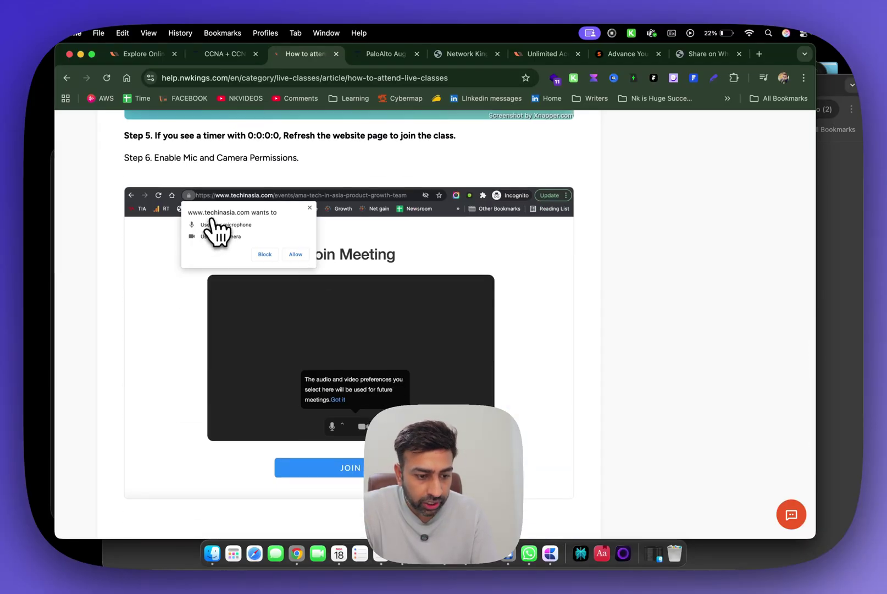
pyautogui.scroll(-3, 262, 284)
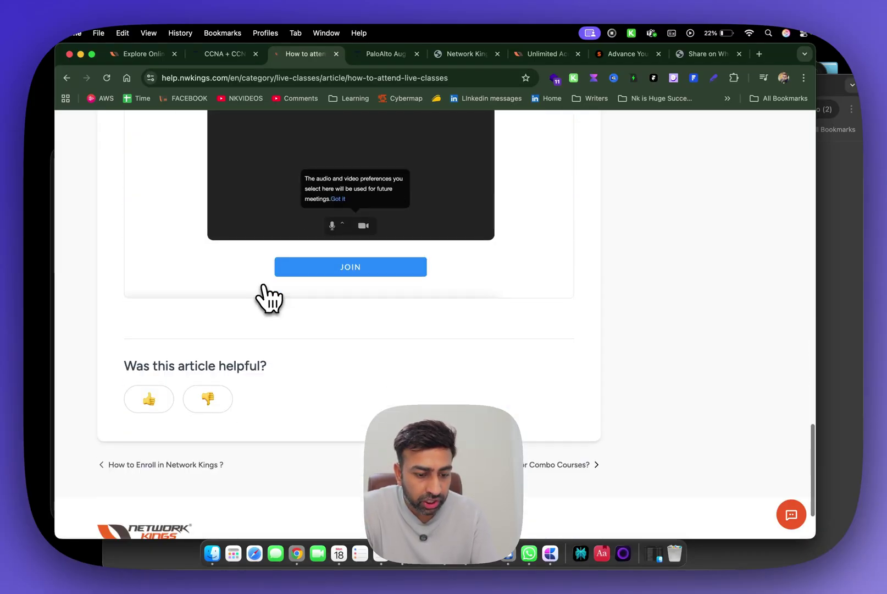
pyautogui.scroll(-2, 262, 292)
pyautogui.scroll(20, 262, 291)
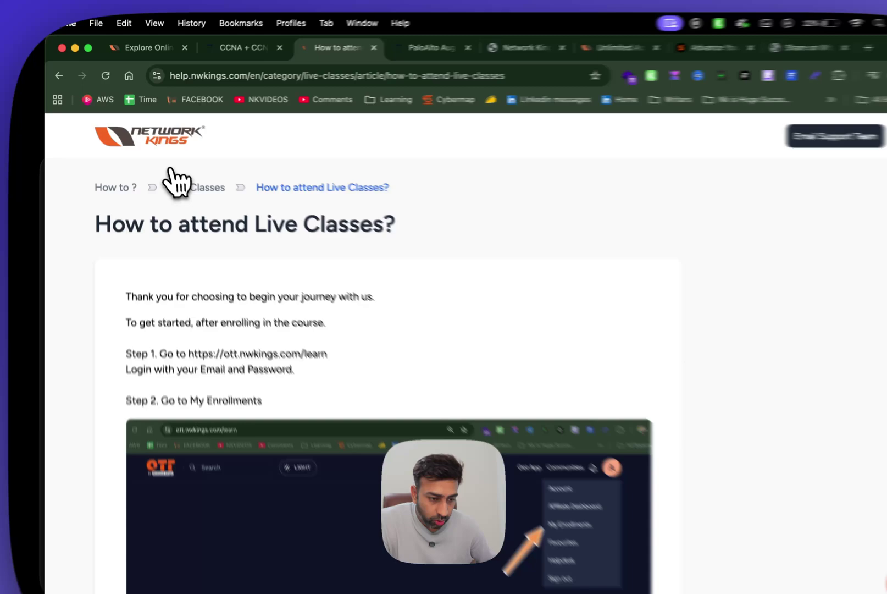
# Search the help center home for 'lab'.
pyautogui.click(114, 173)
pyautogui.write('l')
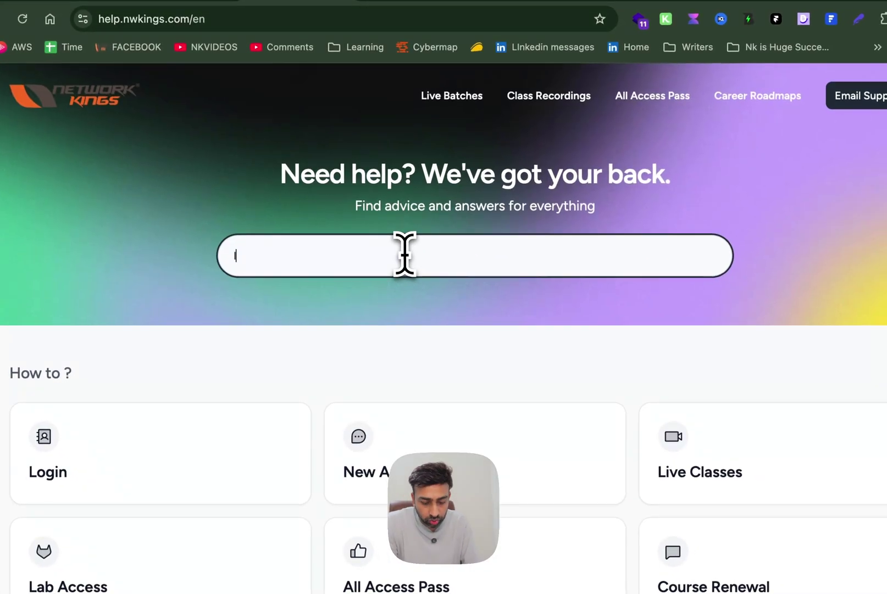
pyautogui.write('ab')
pyautogui.press('super+a')
pyautogui.press('super+x')
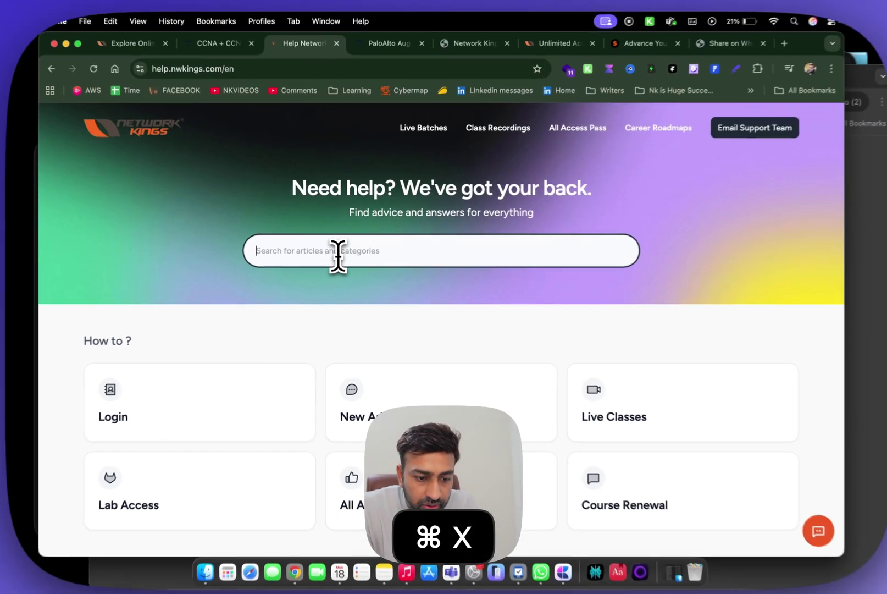
pyautogui.press('super+v')
pyautogui.press('super+a')
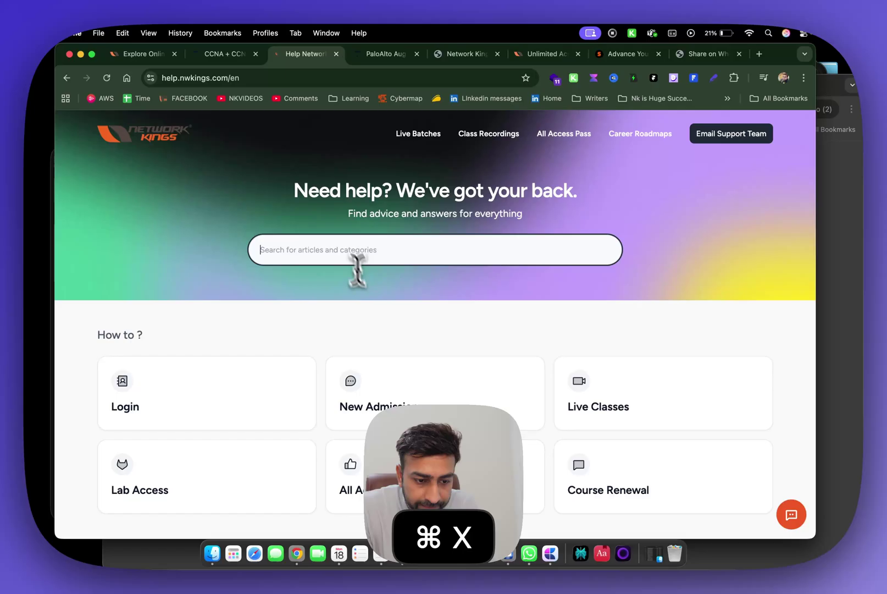
pyautogui.scroll(-5, 357, 271)
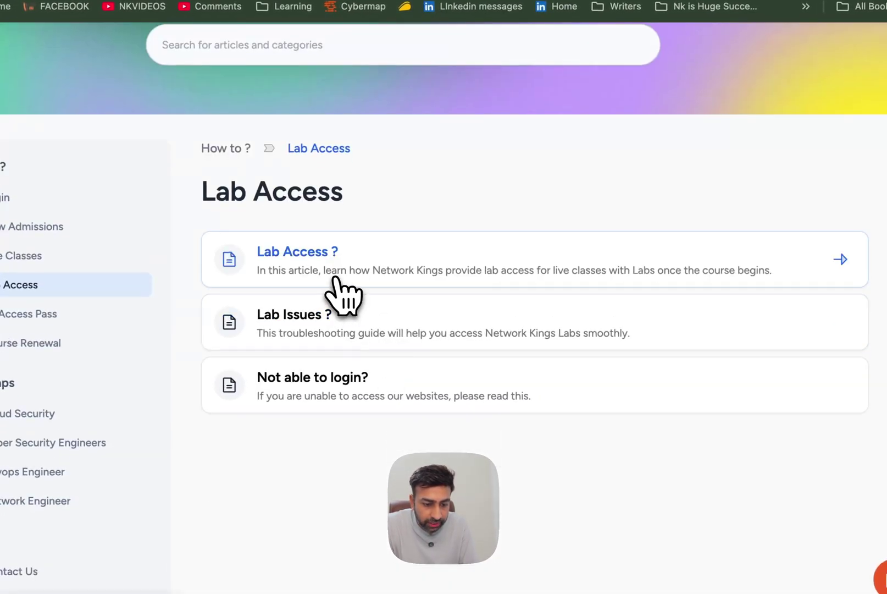
# Read the Lab Access article, return to its category list, and open the support chat.
pyautogui.click(334, 277)
pyautogui.scroll(-3, 419, 344)
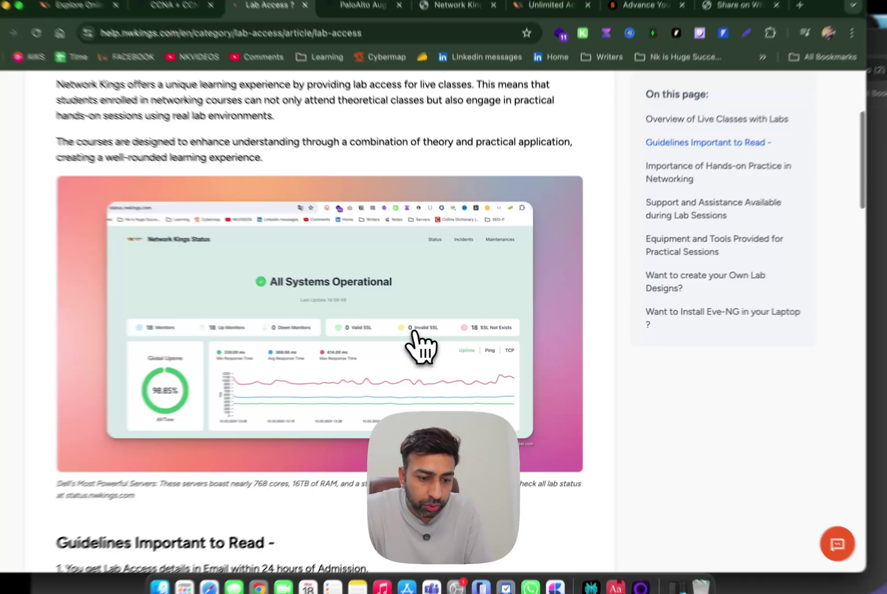
pyautogui.scroll(-2, 432, 342)
pyautogui.scroll(-3, 432, 342)
pyautogui.scroll(-3, 433, 344)
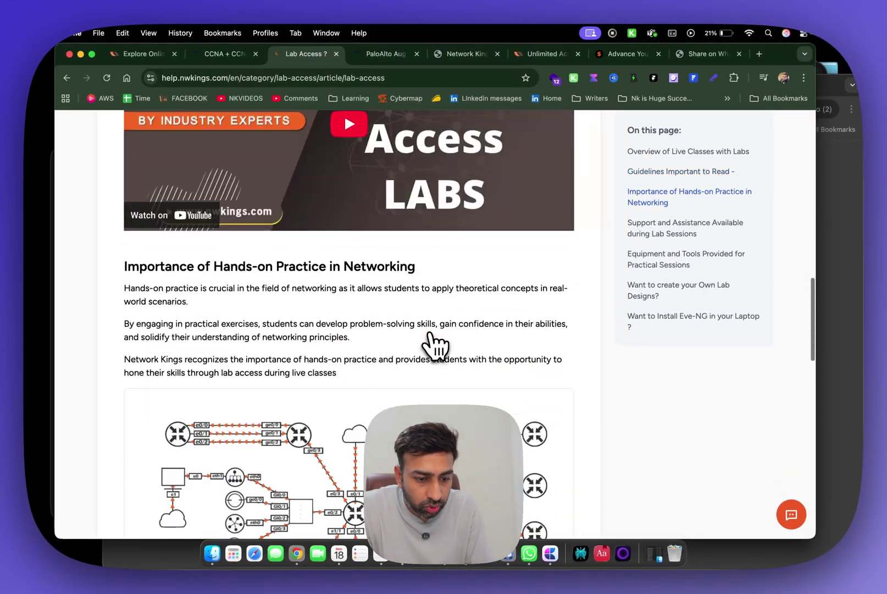
pyautogui.scroll(-3, 416, 333)
pyautogui.scroll(-4, 374, 323)
pyautogui.scroll(-3, 353, 318)
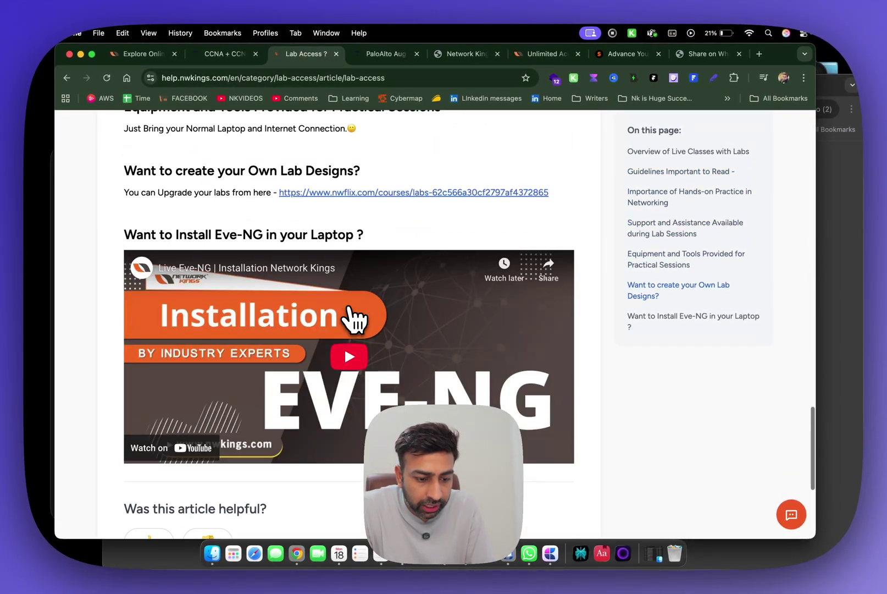
pyautogui.scroll(-3, 406, 311)
pyautogui.scroll(10, 366, 347)
pyautogui.scroll(10, 362, 347)
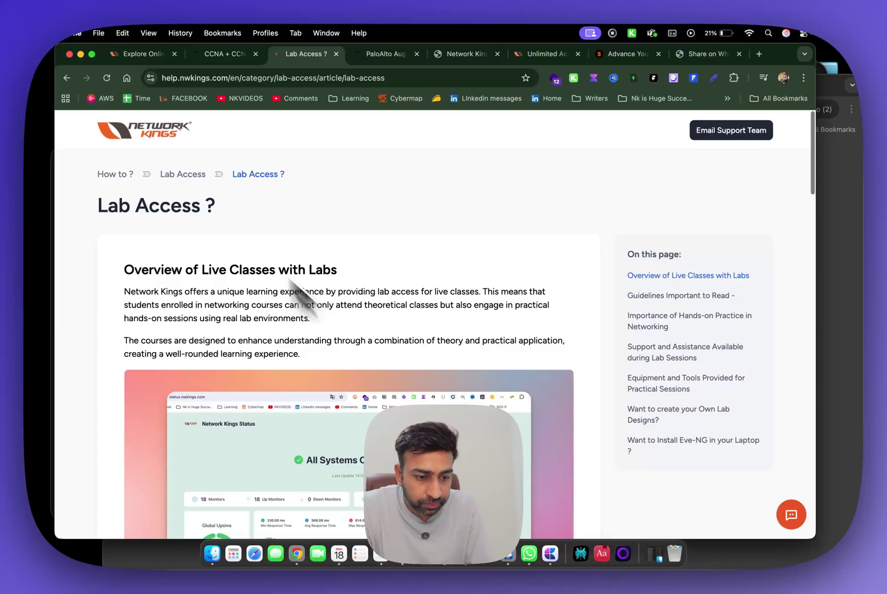
pyautogui.click(67, 78)
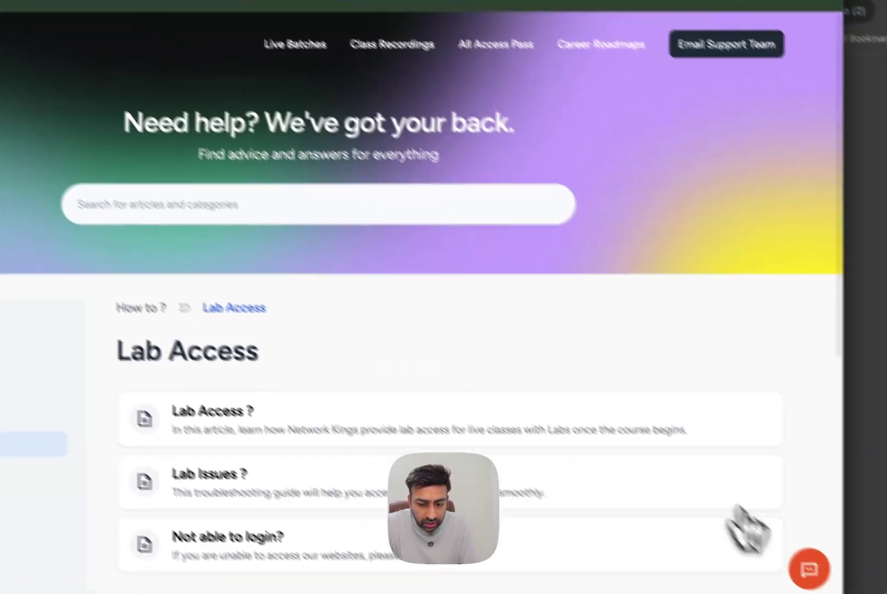
pyautogui.click(809, 569)
# Start a new chatbot conversation describing a lab access problem.
pyautogui.click(610, 257)
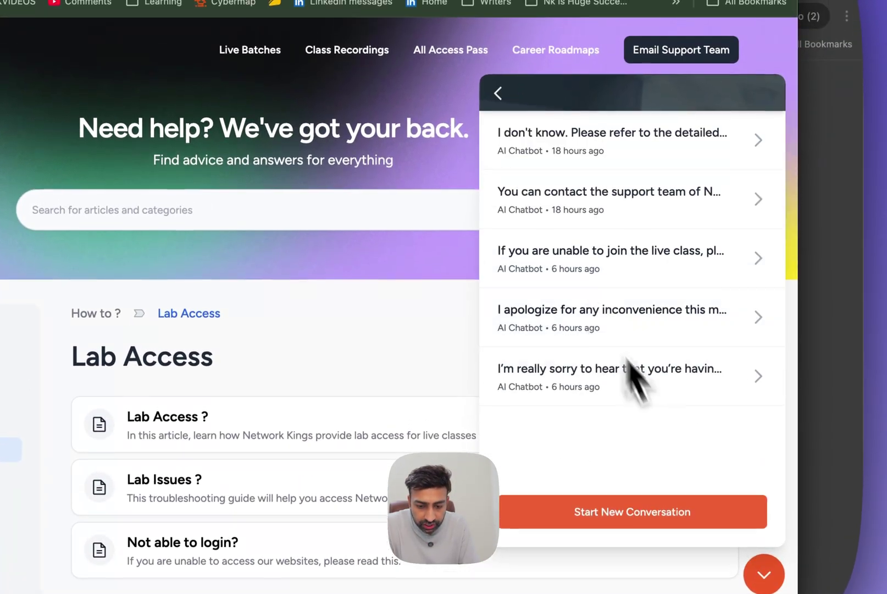
pyautogui.click(633, 513)
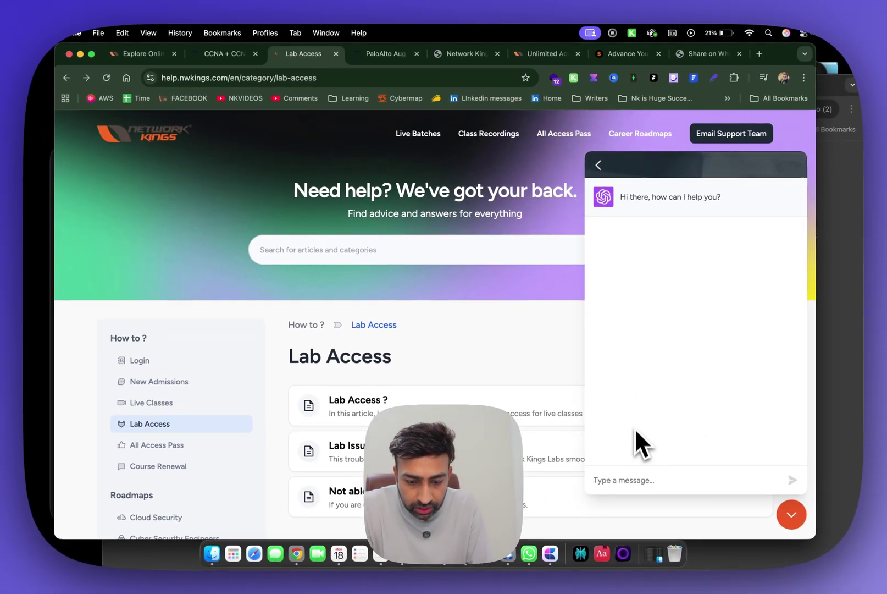
pyautogui.write('I am not able to')
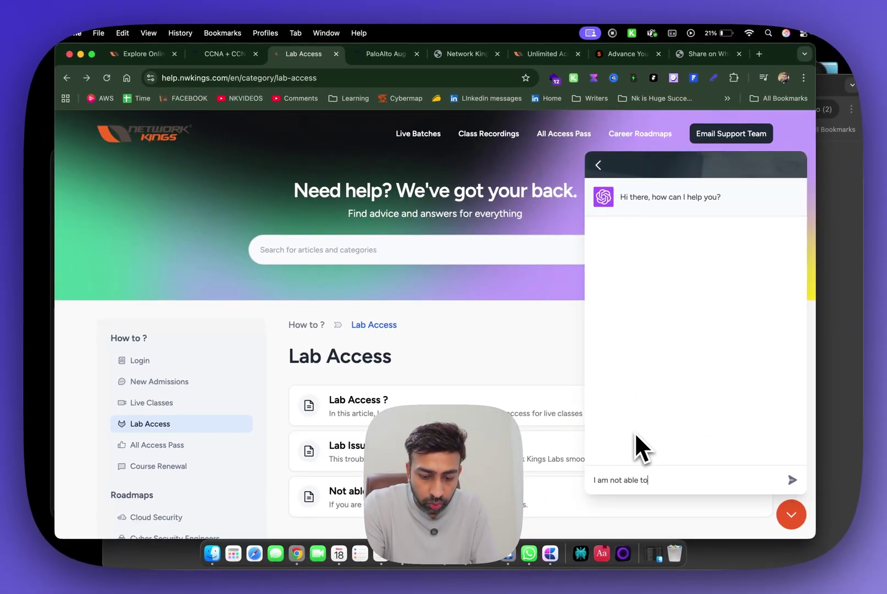
pyautogui.write(' access my labs.')
pyautogui.press('Return')
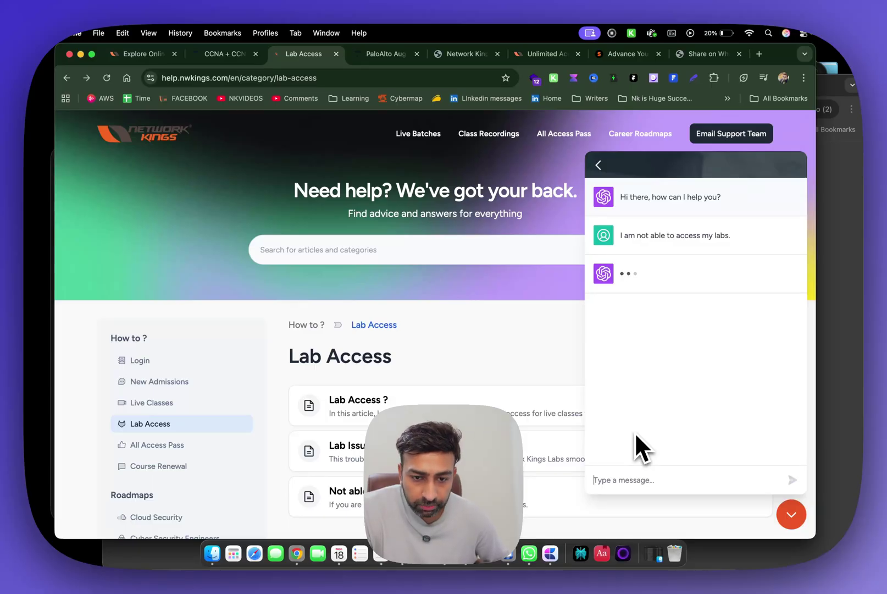
pyautogui.scroll(5, 711, 343)
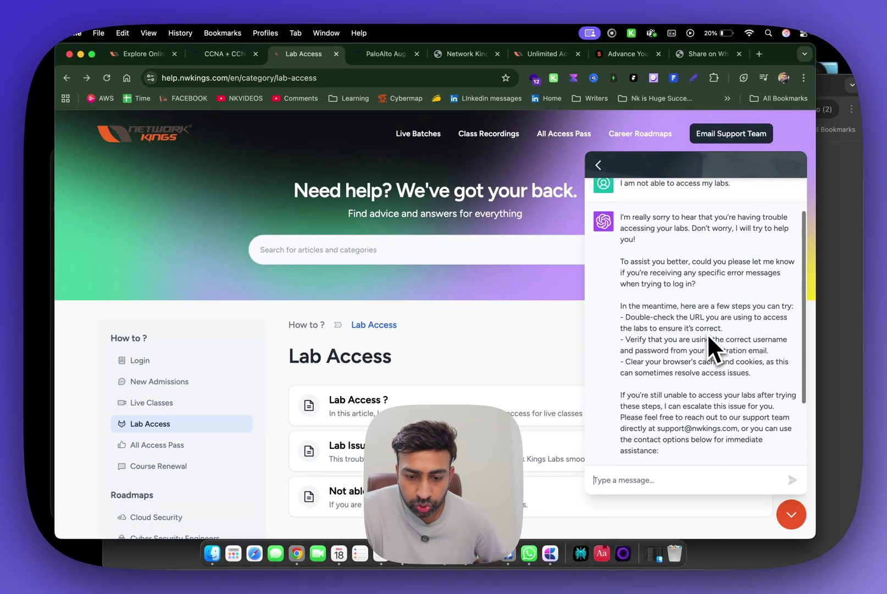
# Highlight the reply's troubleshooting steps and WhatsApp and phone support numbers, then close the chat.
pyautogui.moveTo(620, 262); pyautogui.dragTo(614, 236)
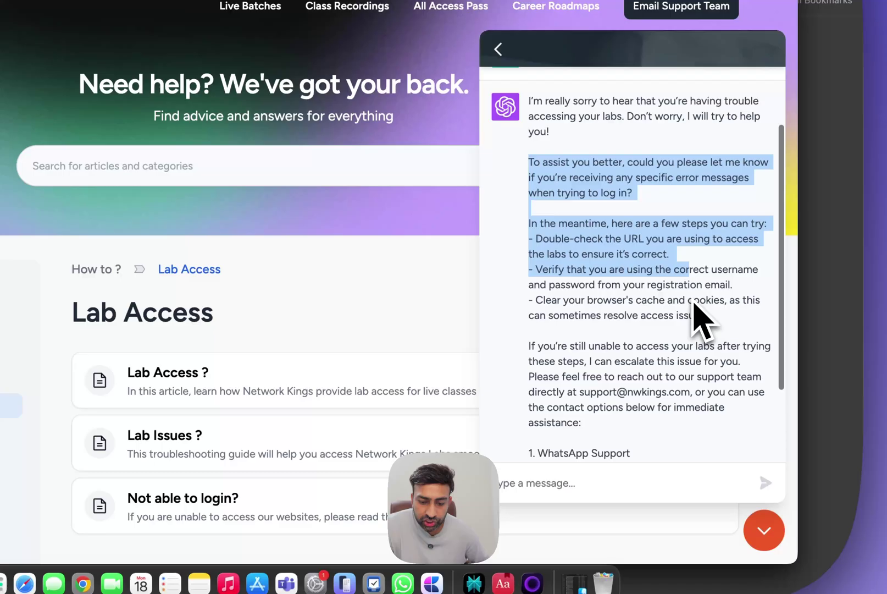
pyautogui.click(542, 207)
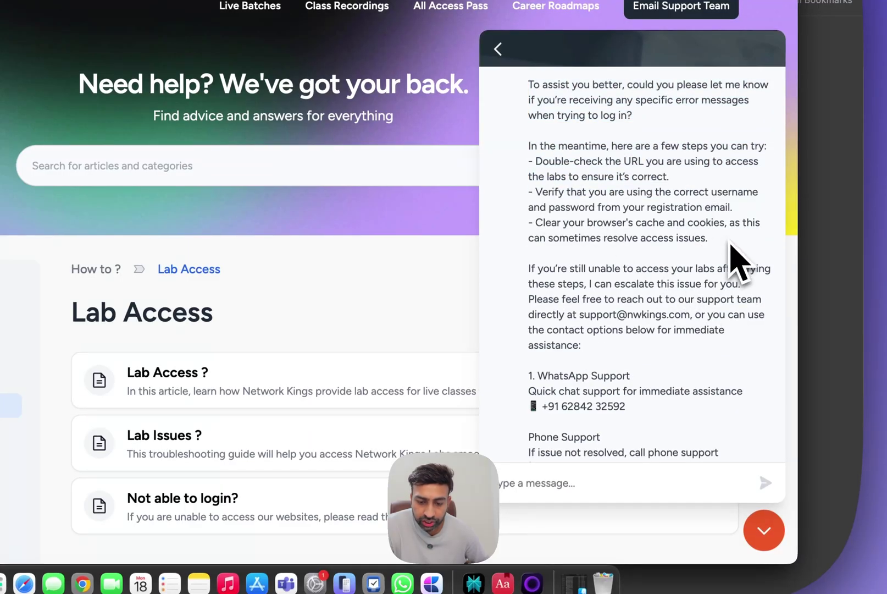
pyautogui.scroll(-3, 618, 307)
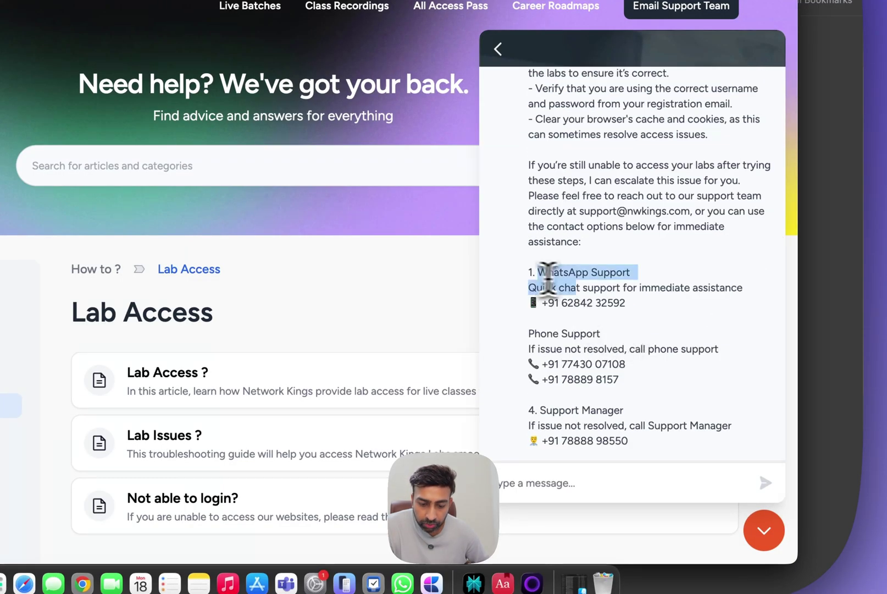
pyautogui.moveTo(548, 278); pyautogui.dragTo(621, 313)
pyautogui.moveTo(541, 334); pyautogui.dragTo(638, 373)
pyautogui.click(660, 425)
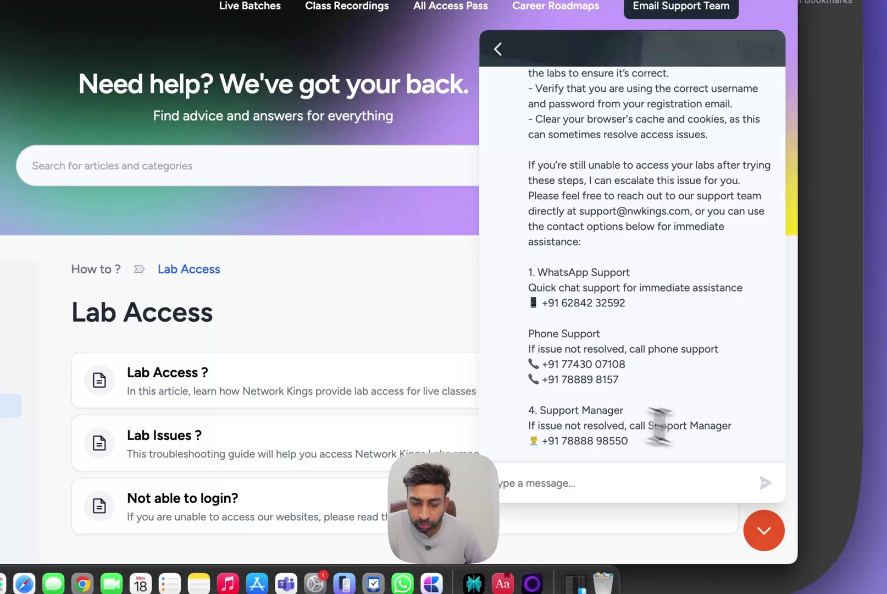
pyautogui.click(767, 528)
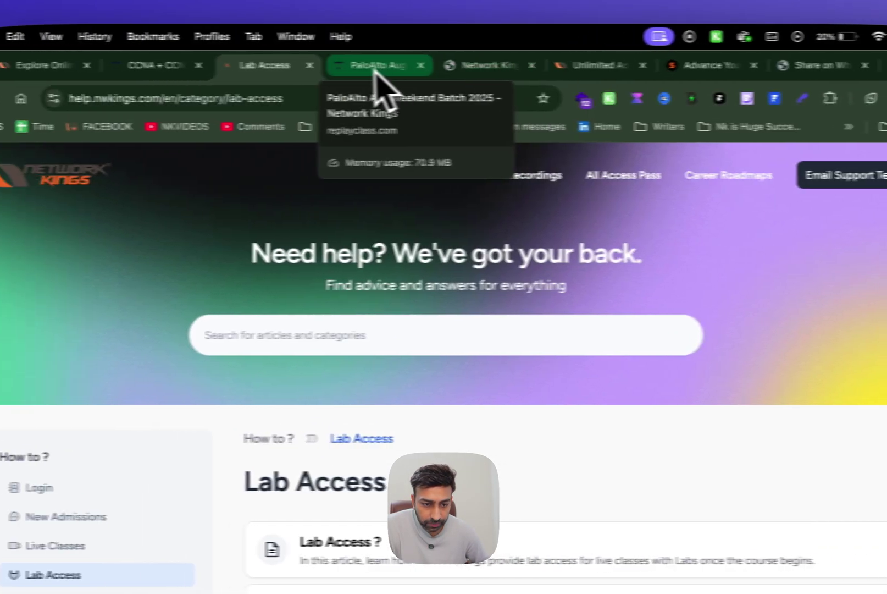
# Review the CCNA + CCNP assistant's support contacts, highlighting the phone support numbers.
pyautogui.click(374, 69)
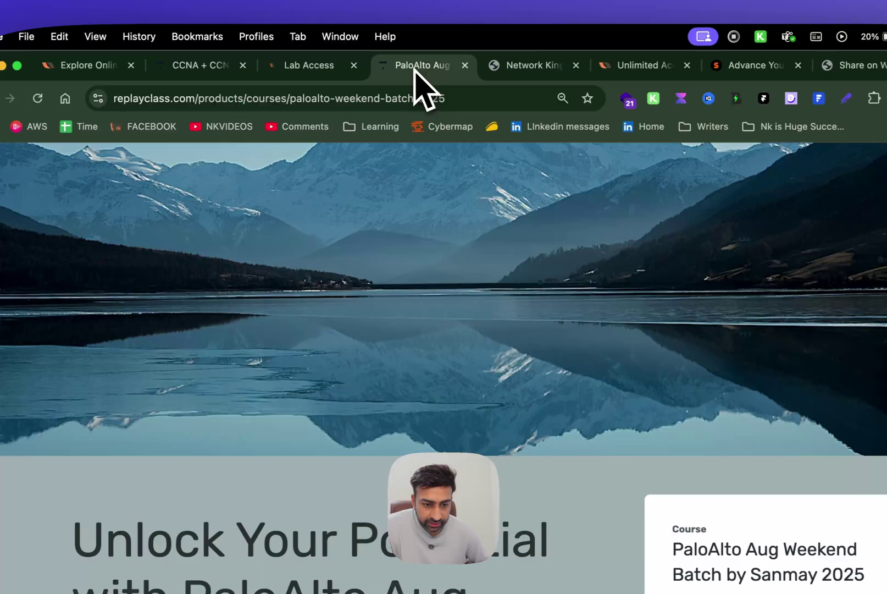
pyautogui.click(200, 74)
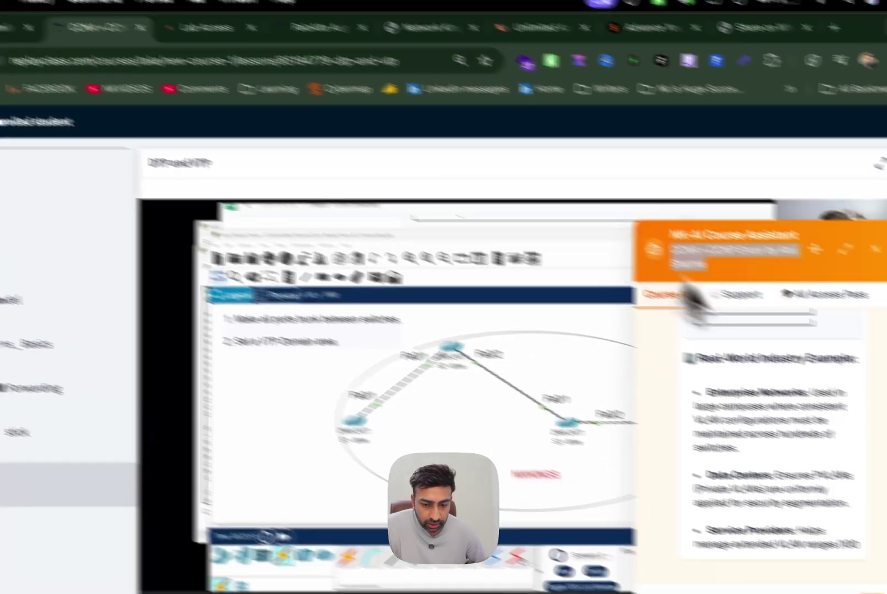
pyautogui.click(639, 258)
pyautogui.scroll(-5, 655, 409)
pyautogui.scroll(5, 651, 368)
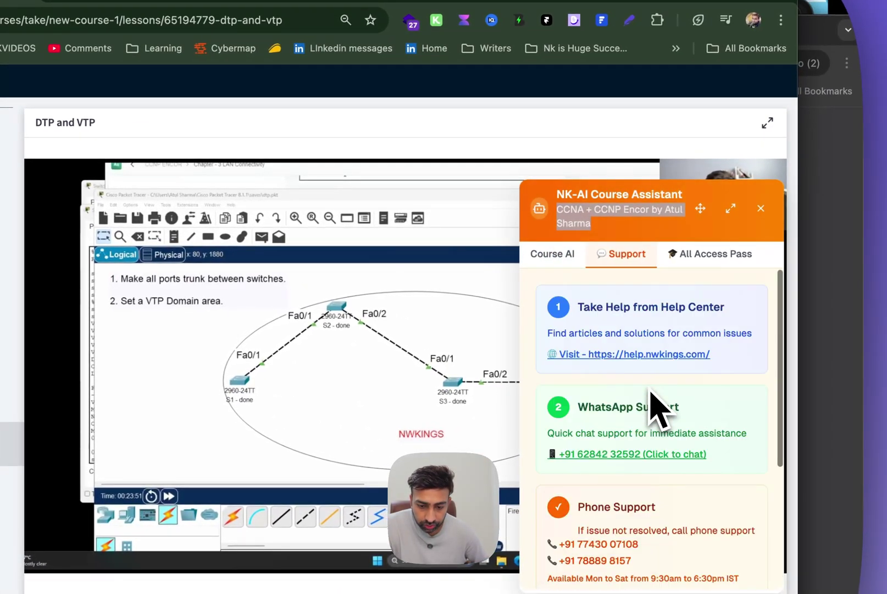
pyautogui.click(555, 255)
pyautogui.scroll(-5, 630, 444)
pyautogui.scroll(-5, 637, 463)
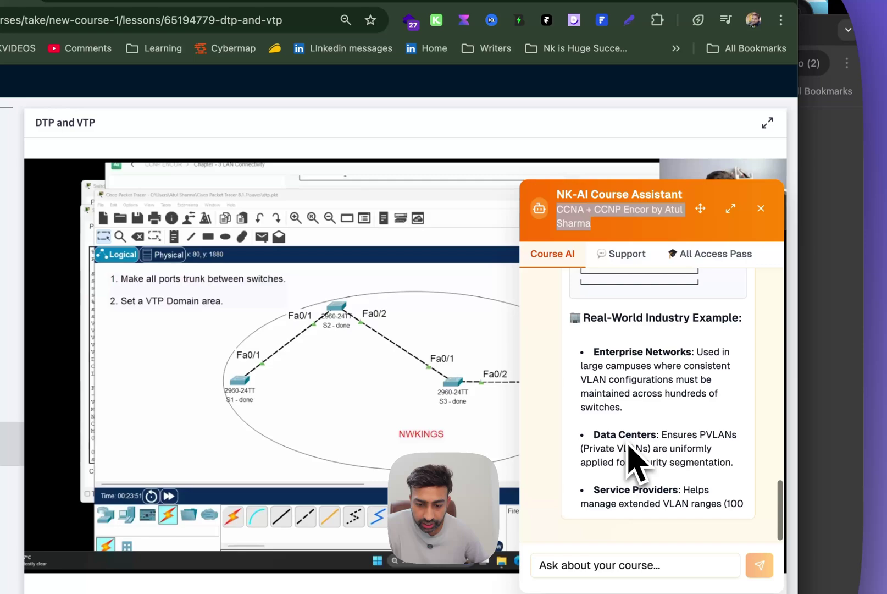
pyautogui.click(625, 255)
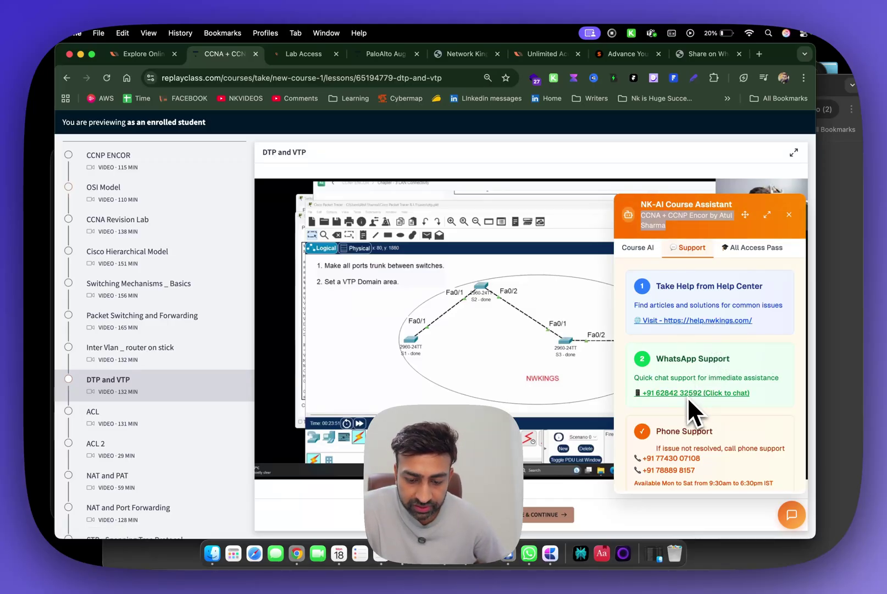
pyautogui.scroll(-3, 687, 397)
pyautogui.moveTo(656, 360); pyautogui.dragTo(695, 382)
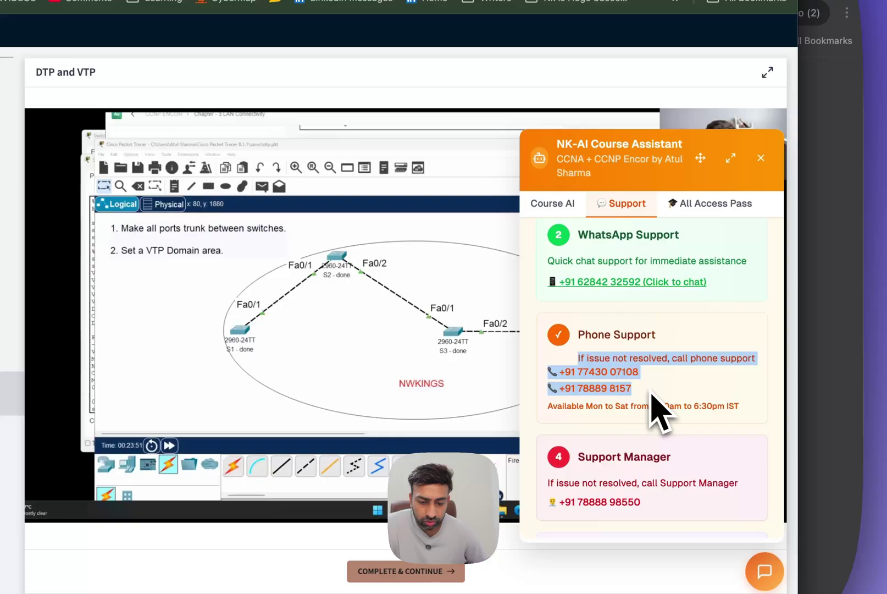
pyautogui.scroll(-1, 653, 403)
pyautogui.moveTo(645, 431); pyautogui.dragTo(554, 431)
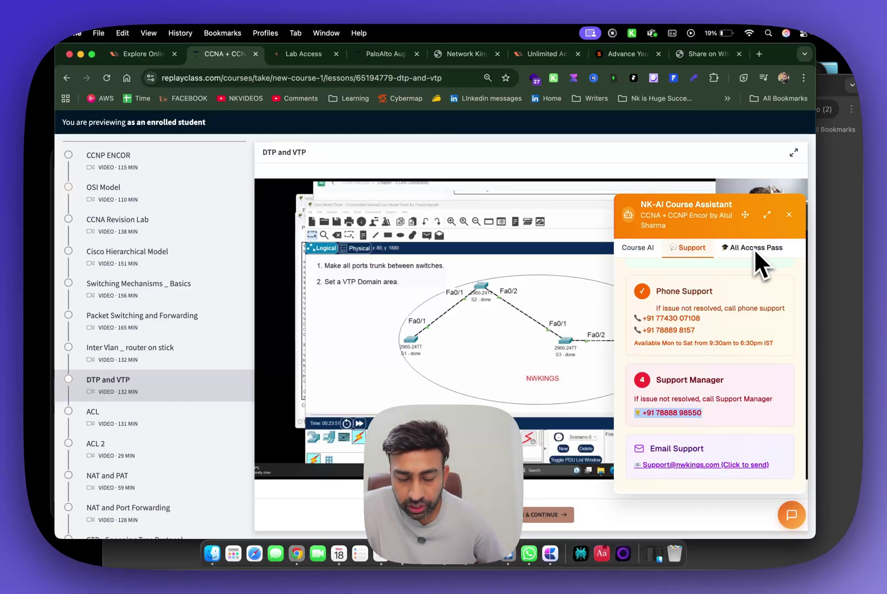
# Read the All Access Pass promo, return the assistant to Course AI, and switch pages.
pyautogui.click(755, 252)
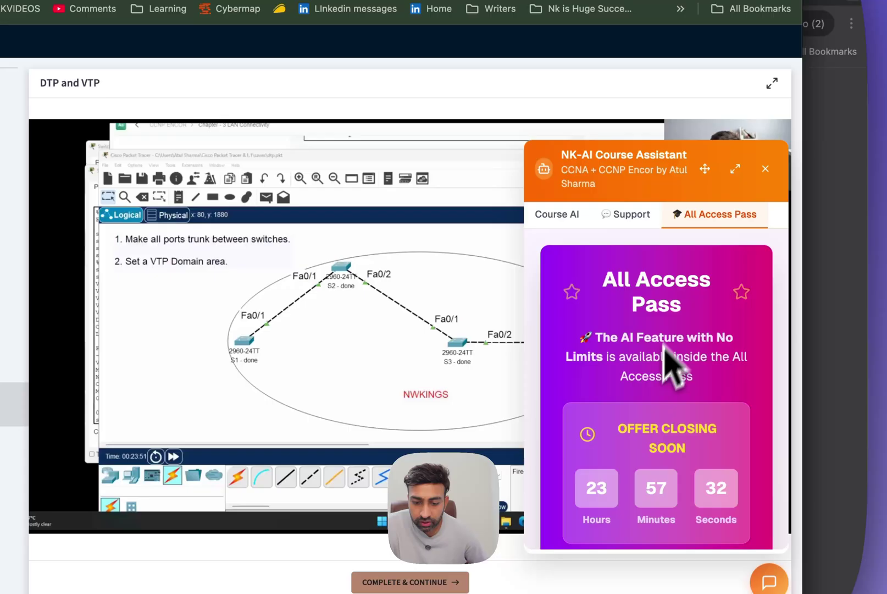
pyautogui.moveTo(582, 338); pyautogui.dragTo(714, 369)
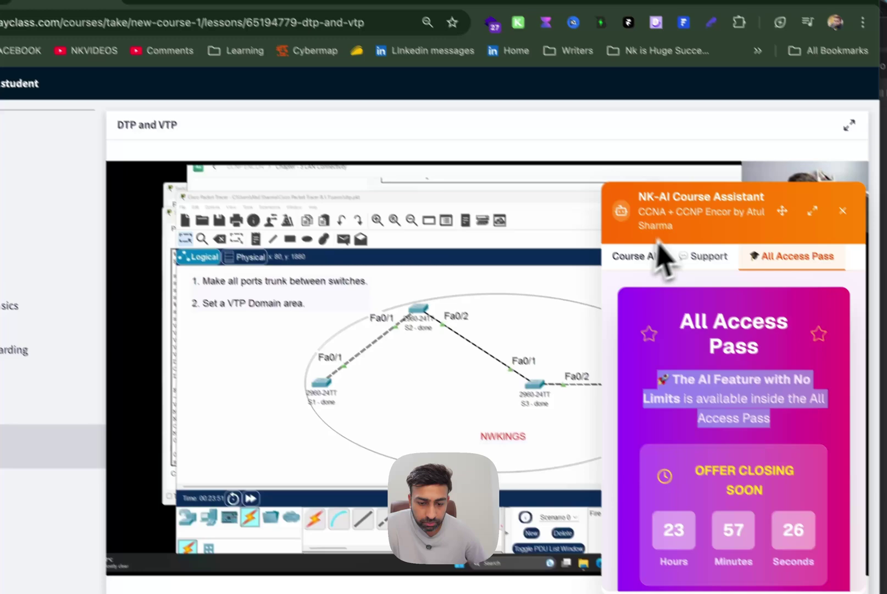
pyautogui.click(614, 234)
pyautogui.scroll(-5, 703, 496)
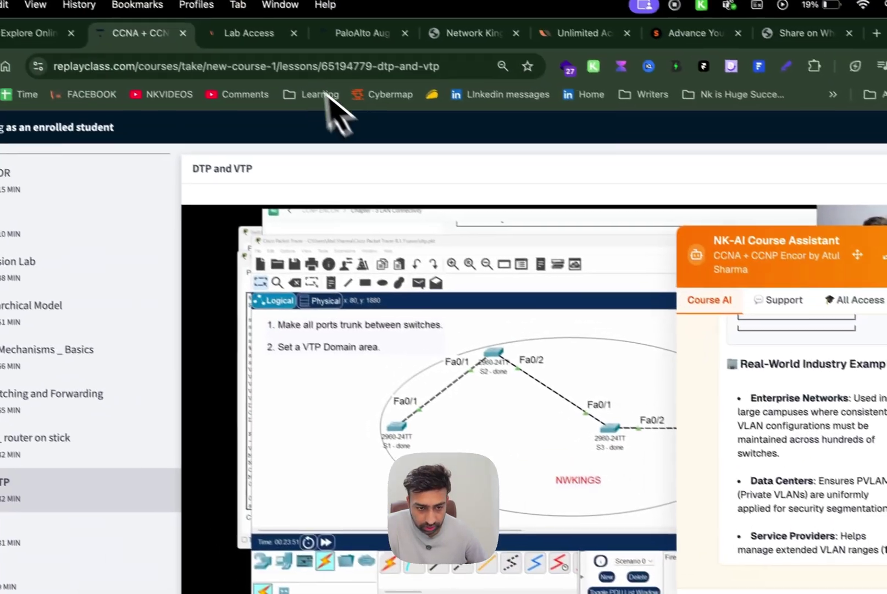
pyautogui.click(260, 45)
# Return to the Cybersecurity Master Program lesson and close the Nwkings-AI footprinting chat.
pyautogui.click(395, 46)
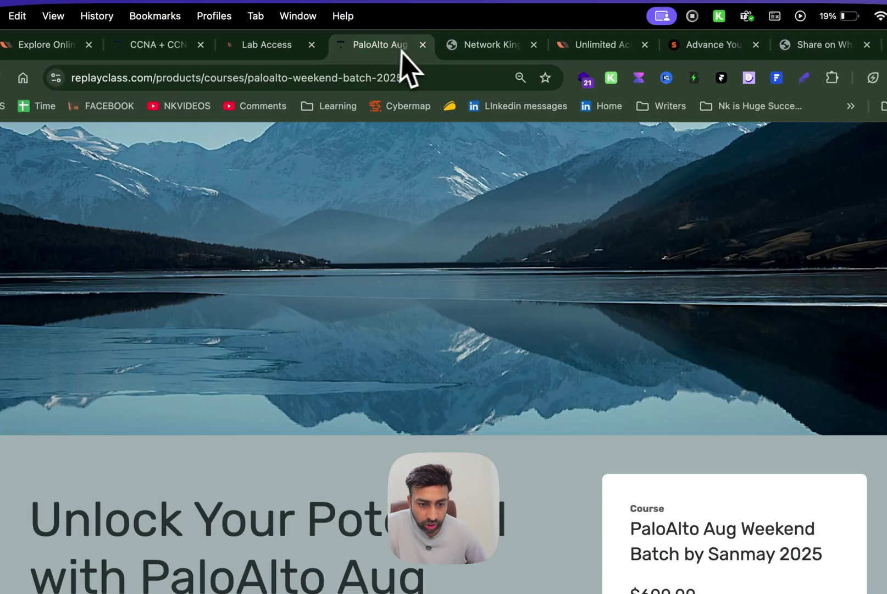
pyautogui.click(447, 50)
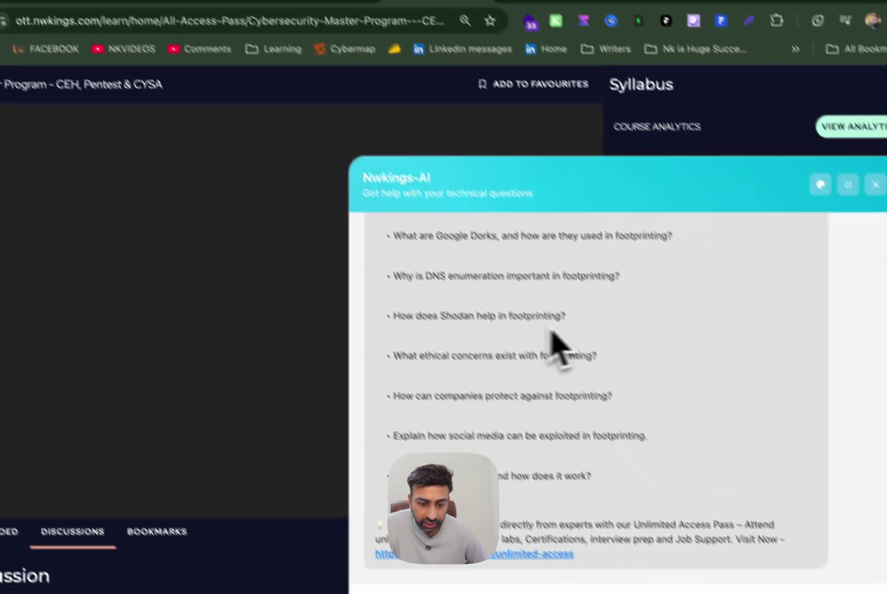
pyautogui.scroll(5, 575, 333)
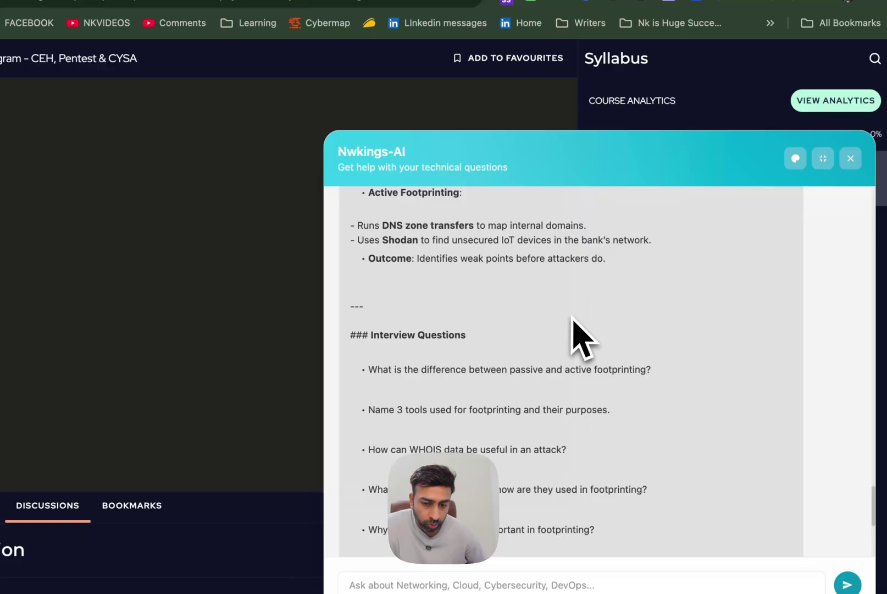
pyautogui.scroll(3, 579, 333)
pyautogui.scroll(10, 578, 329)
pyautogui.scroll(-3, 584, 329)
pyautogui.scroll(-8, 585, 326)
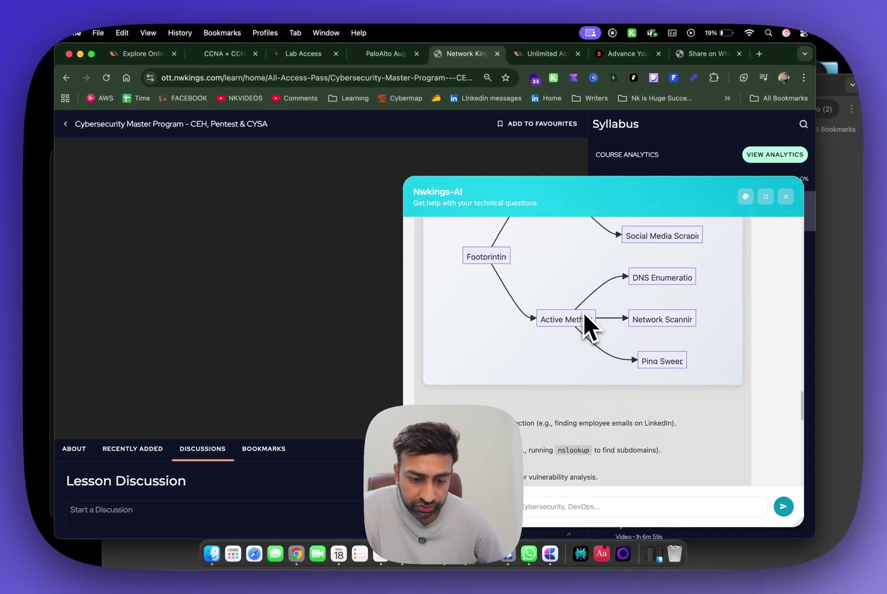
pyautogui.scroll(1, 543, 343)
pyautogui.scroll(2, 545, 346)
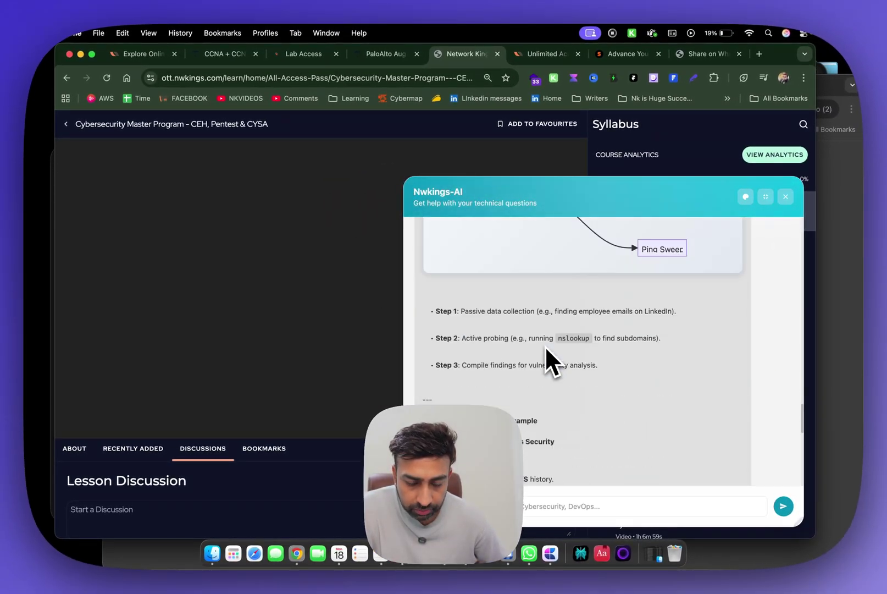
pyautogui.scroll(-5, 547, 349)
pyautogui.scroll(-5, 546, 349)
pyautogui.scroll(-5, 547, 349)
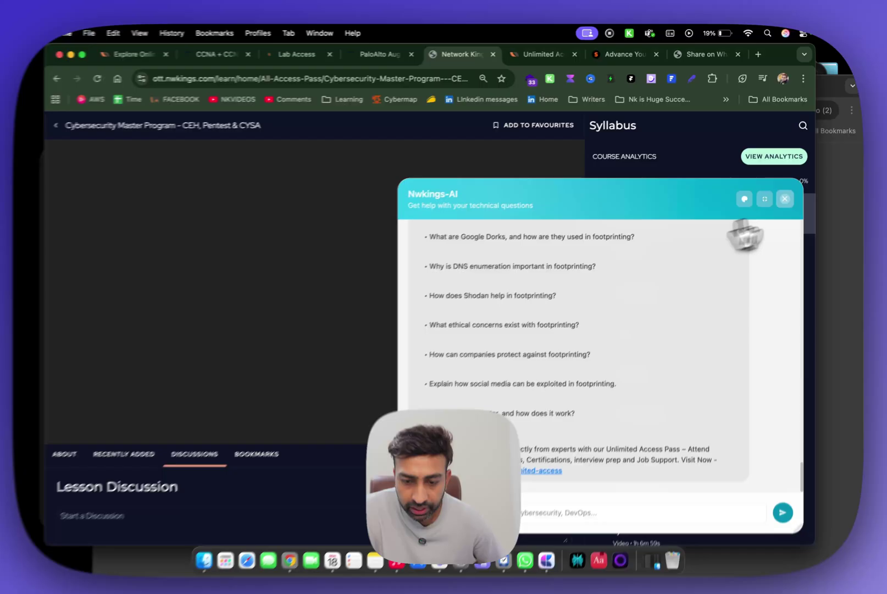
pyautogui.click(784, 198)
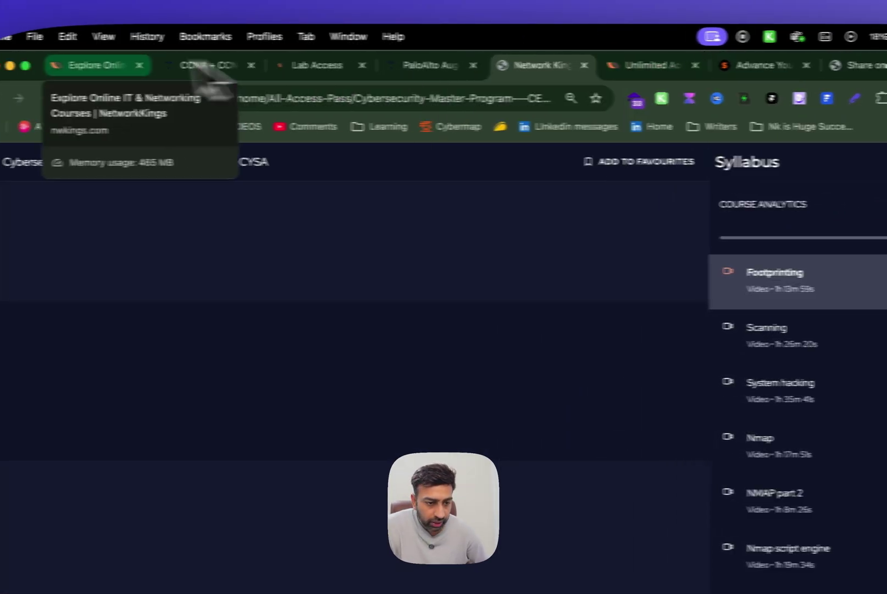
# Browse the All Courses catalog and open the Practical Network Engineer Master's Program page.
pyautogui.click(43, 64)
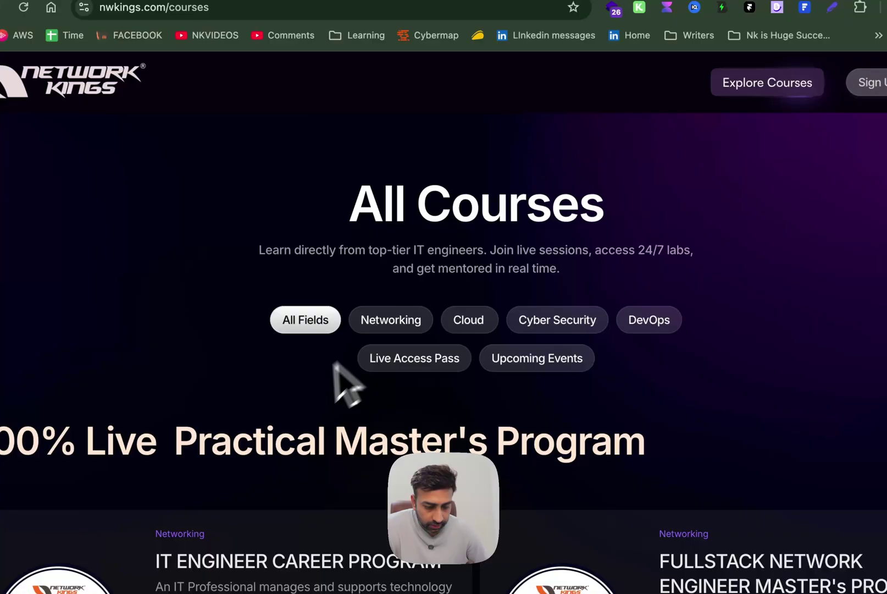
pyautogui.scroll(-5, 317, 405)
pyautogui.scroll(-4, 316, 406)
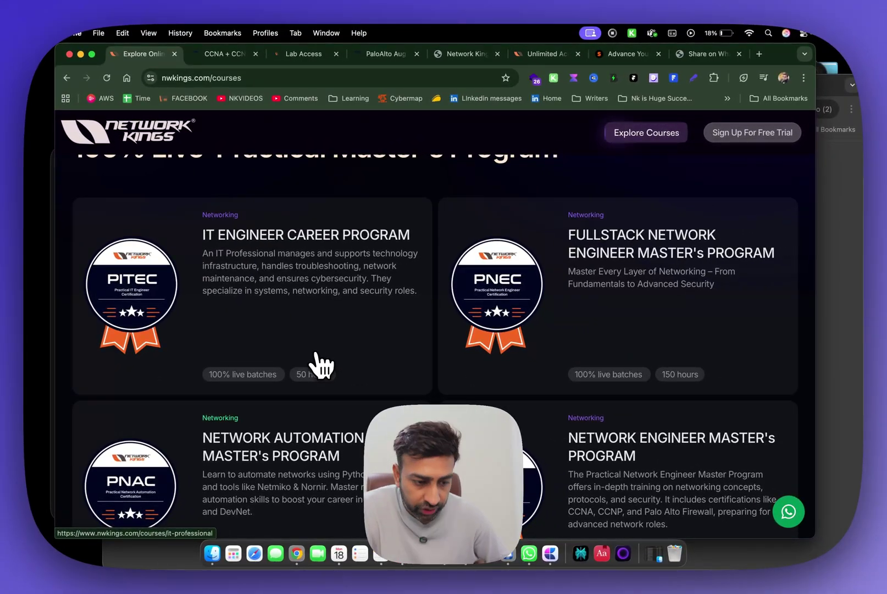
pyautogui.scroll(-3, 320, 364)
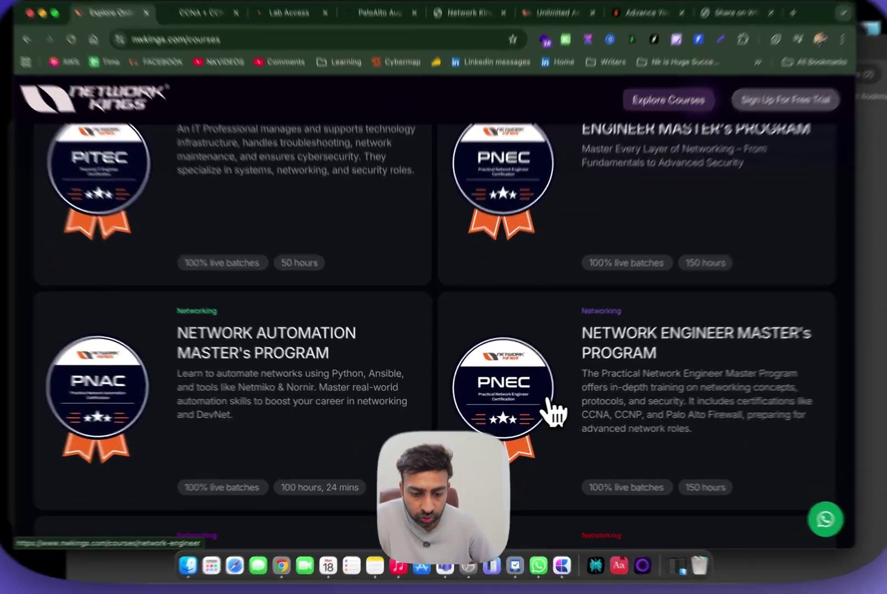
pyautogui.click(527, 414)
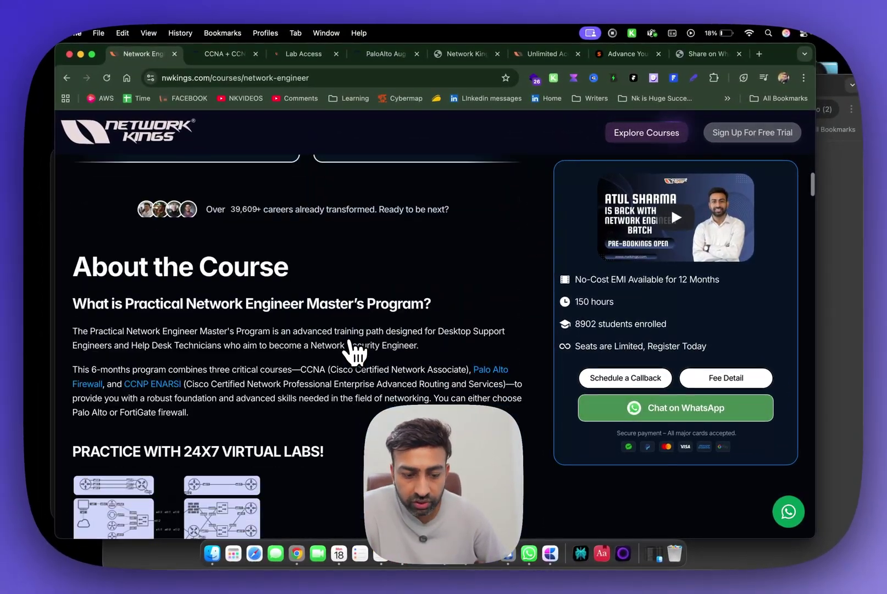
pyautogui.scroll(-5, 350, 350)
pyautogui.scroll(-5, 353, 352)
pyautogui.scroll(-2, 353, 352)
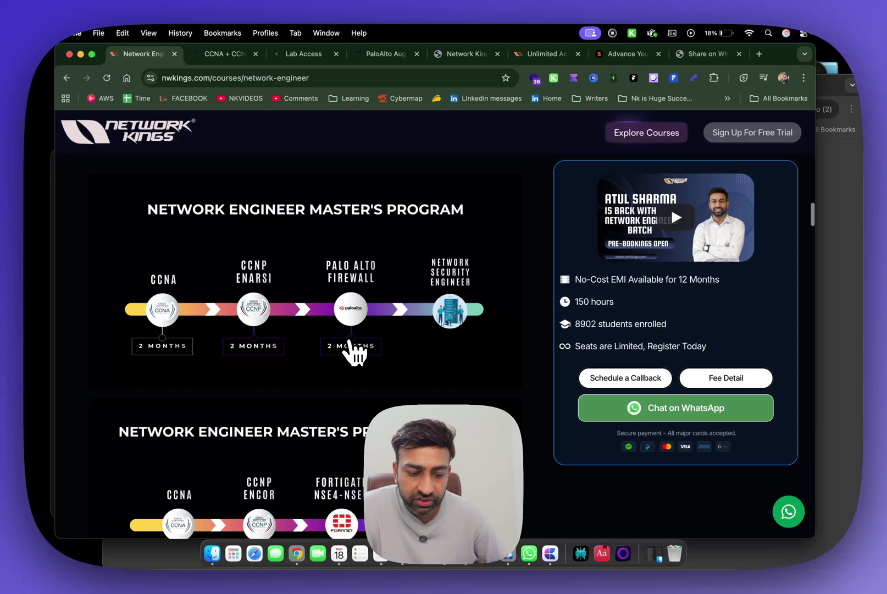
pyautogui.scroll(-1, 354, 352)
pyautogui.scroll(-5, 367, 305)
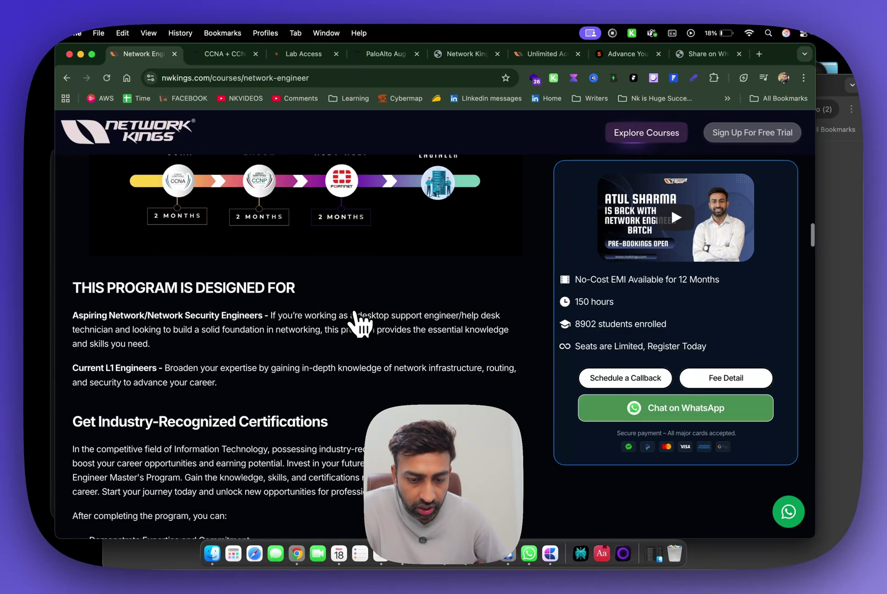
pyautogui.scroll(-5, 356, 319)
pyautogui.scroll(-5, 356, 322)
pyautogui.scroll(-5, 358, 322)
pyautogui.scroll(-10, 359, 324)
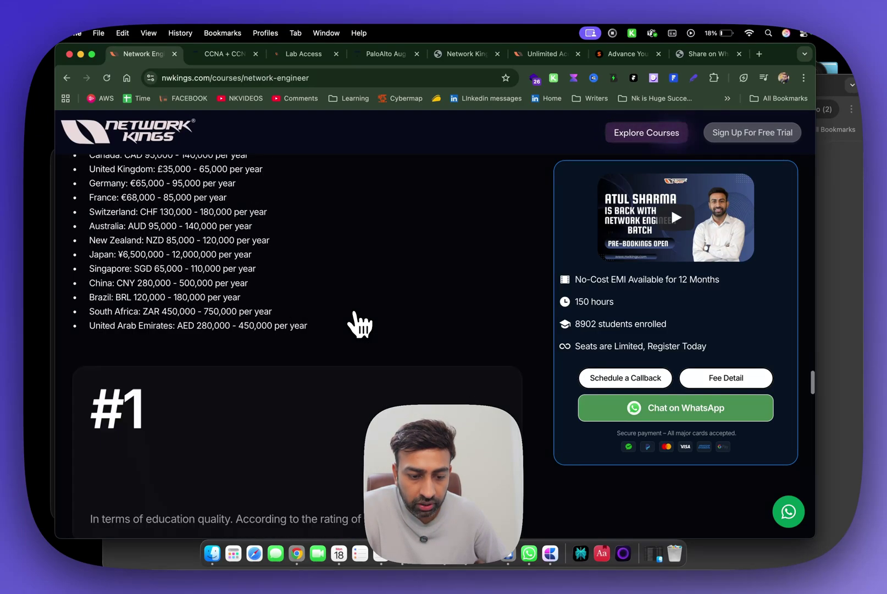
pyautogui.scroll(-10, 359, 323)
pyautogui.scroll(-10, 359, 323)
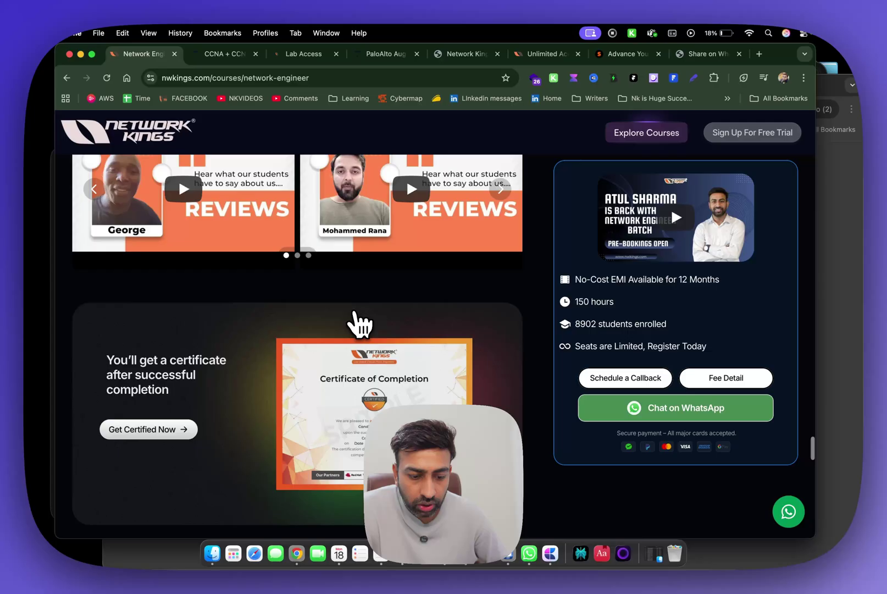
pyautogui.scroll(-3, 358, 323)
pyautogui.scroll(-10, 359, 323)
pyautogui.scroll(1, 359, 323)
pyautogui.scroll(3, 359, 323)
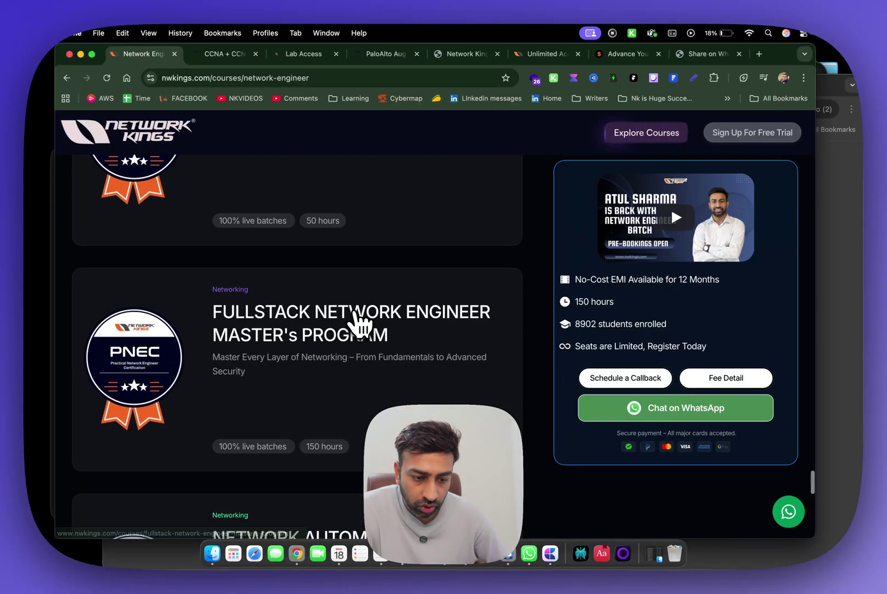
pyautogui.scroll(3, 359, 321)
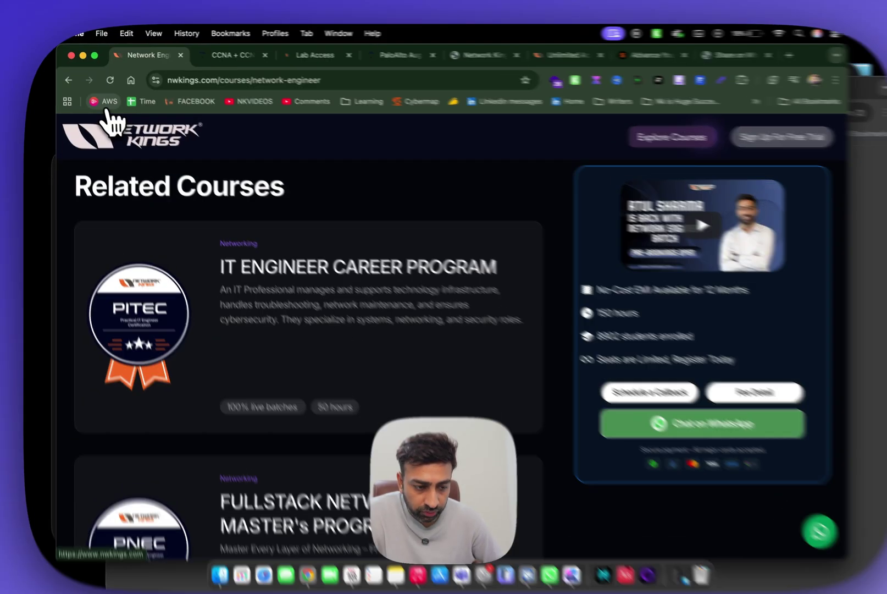
# Go from the nwkings.com homepage to the All Courses live Master's program cards.
pyautogui.click(111, 128)
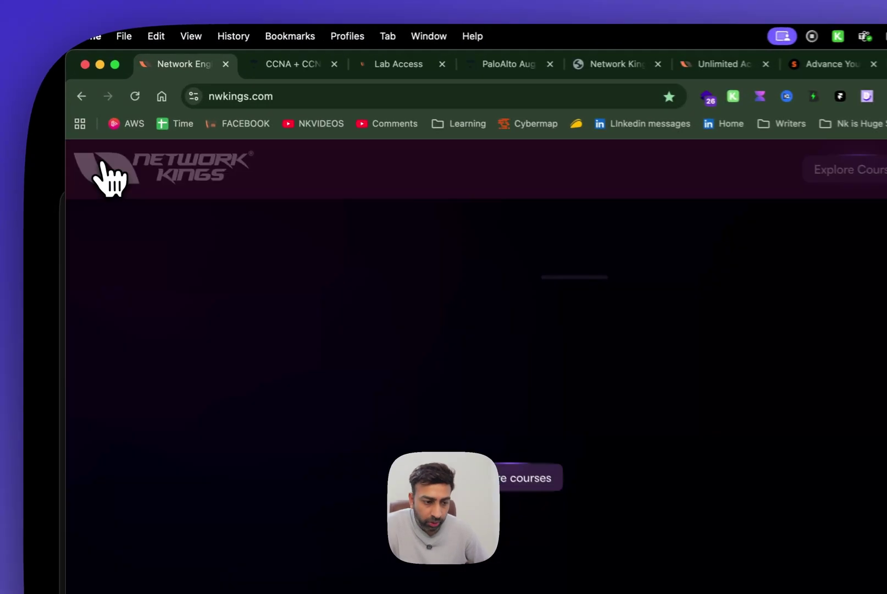
pyautogui.scroll(-3, 601, 377)
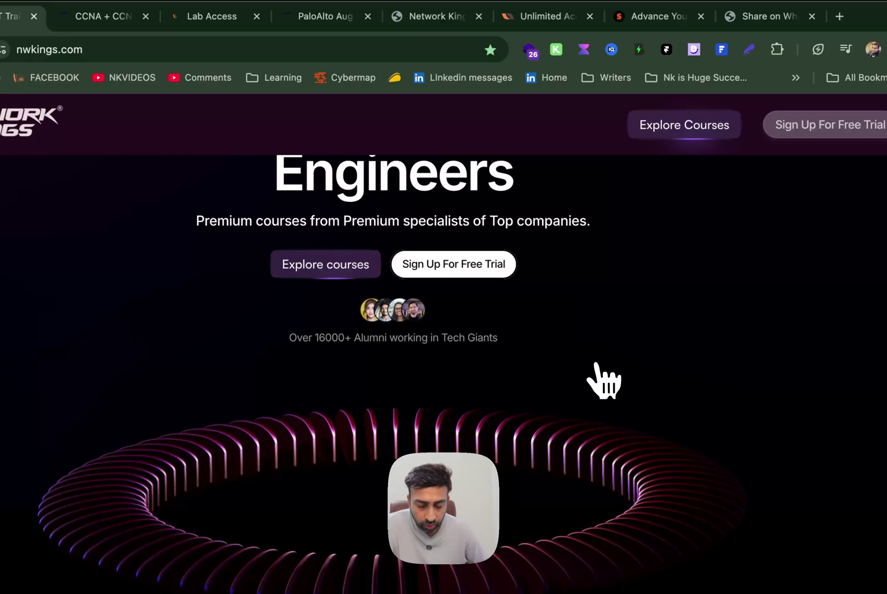
pyautogui.scroll(-5, 601, 377)
pyautogui.scroll(-5, 600, 372)
pyautogui.scroll(-3, 600, 376)
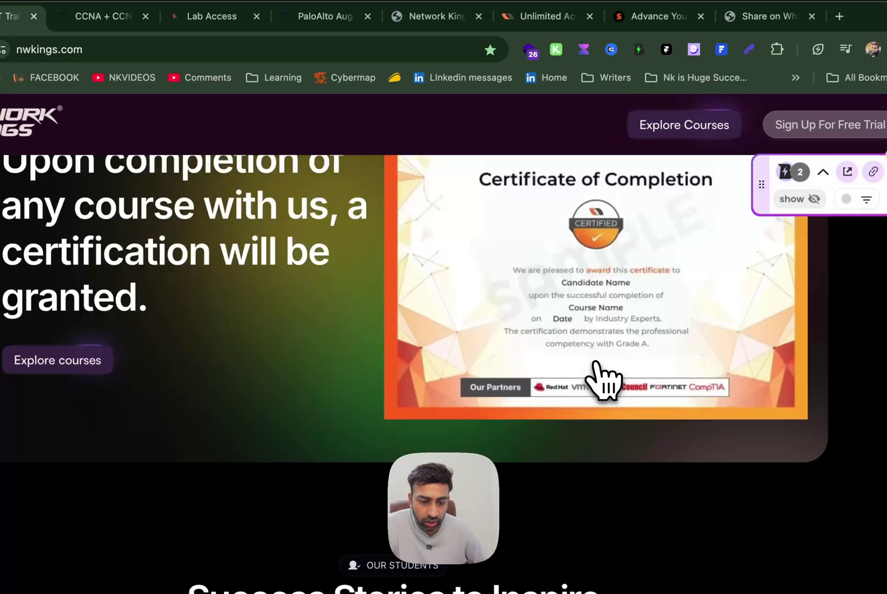
pyautogui.scroll(5, 603, 380)
pyautogui.click(686, 128)
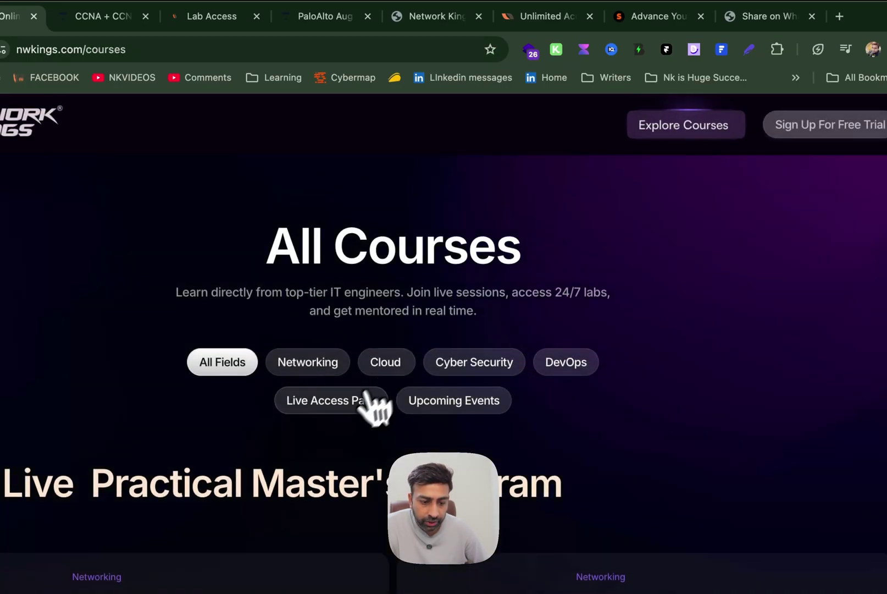
pyautogui.scroll(-4, 368, 412)
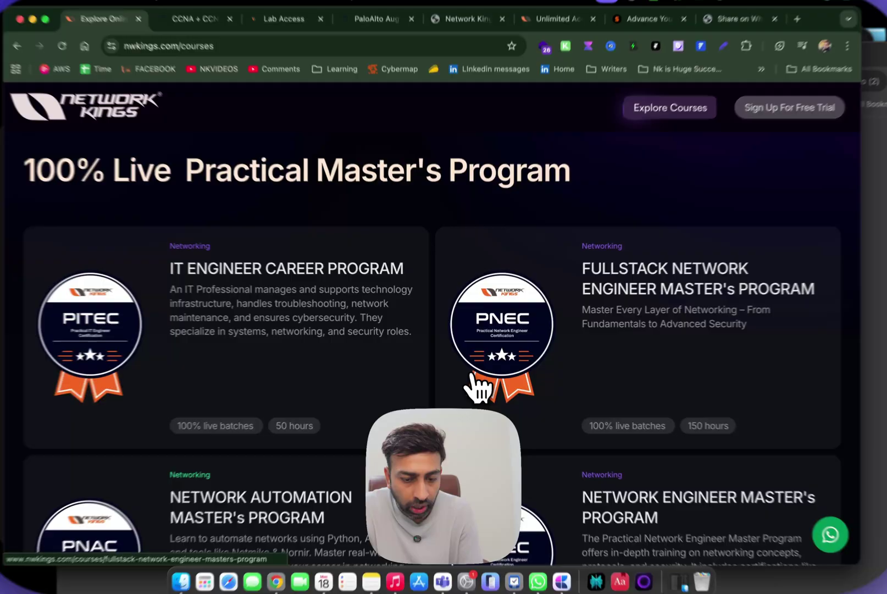
pyautogui.scroll(1, 477, 380)
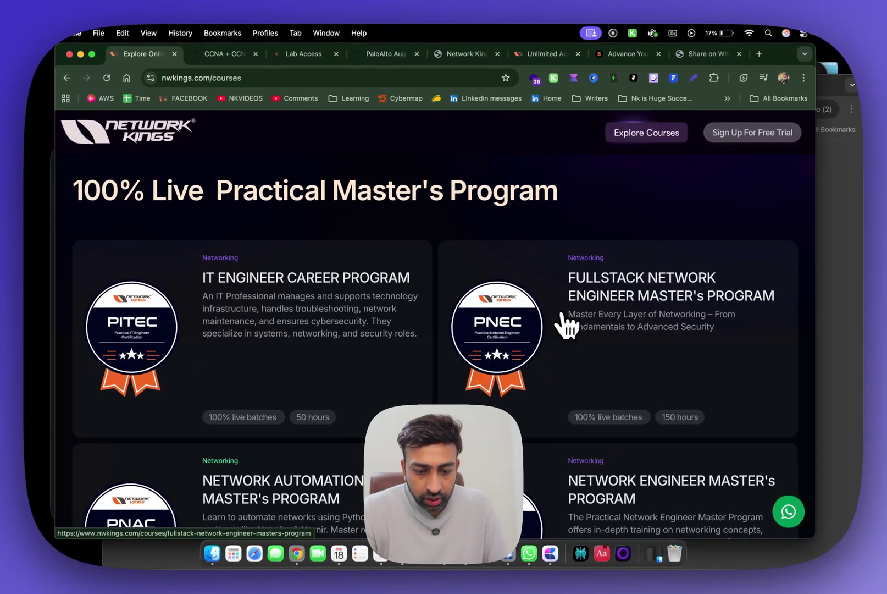
pyautogui.scroll(-3, 531, 323)
# Review the Network Engineer Master's page, reopen it from the catalog, then return to DTP/VTP.
pyautogui.click(531, 323)
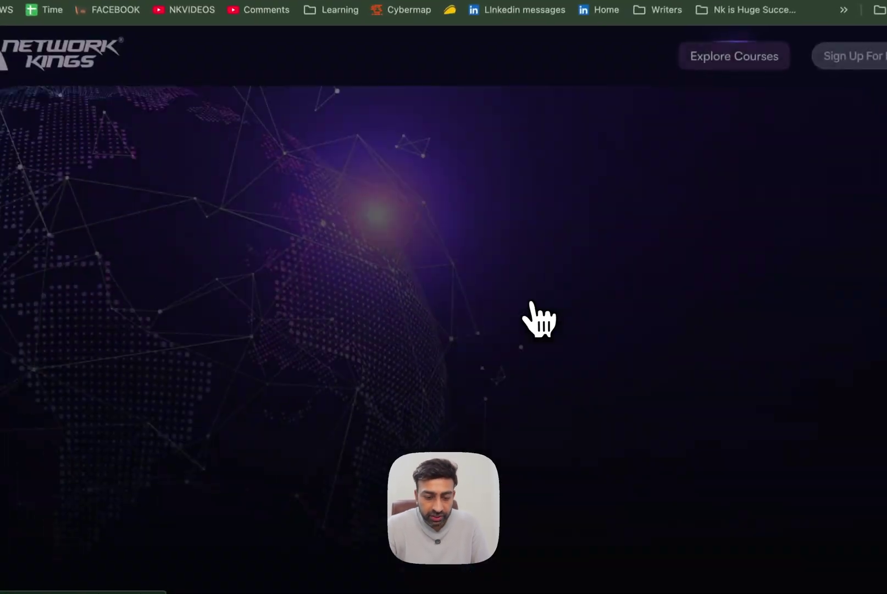
pyautogui.scroll(-5, 371, 342)
pyautogui.scroll(-3, 326, 347)
pyautogui.scroll(-3, 326, 346)
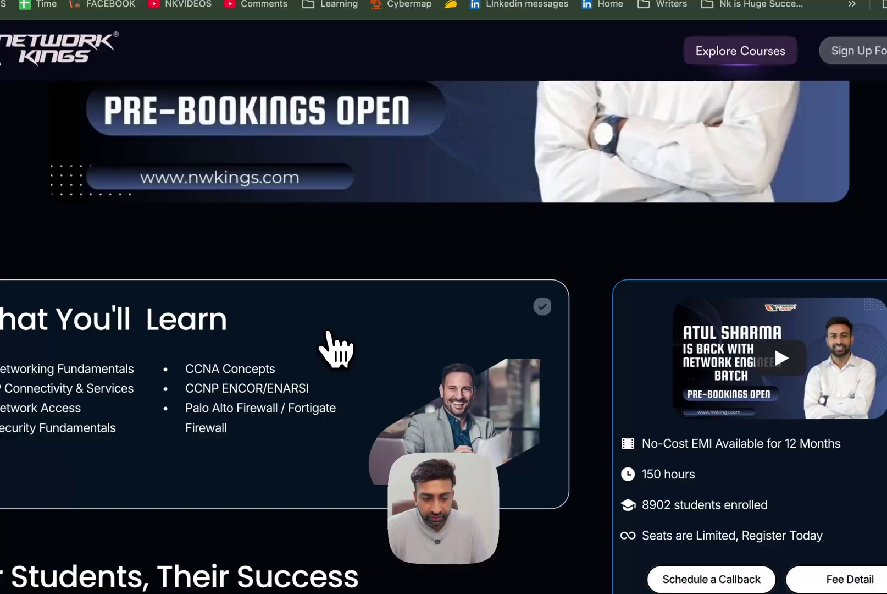
pyautogui.scroll(-3, 346, 346)
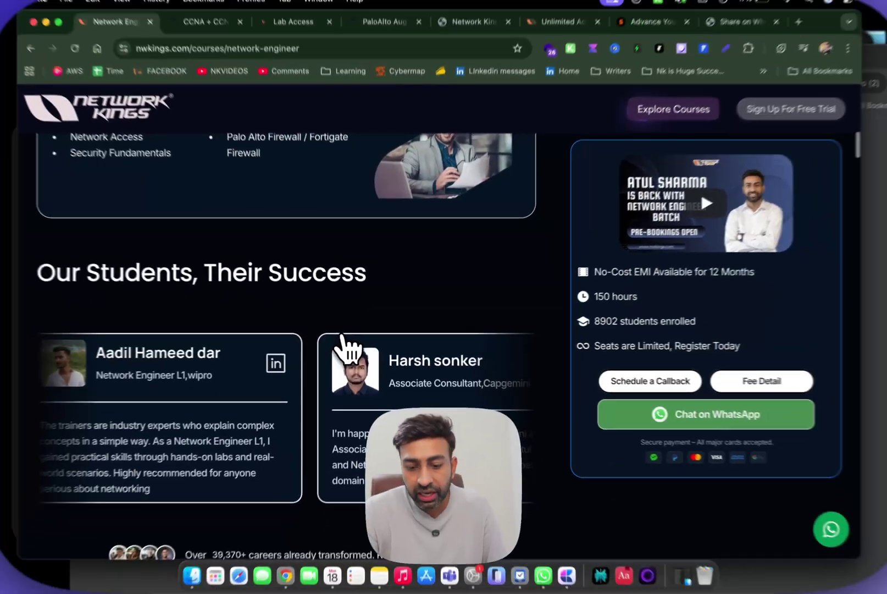
pyautogui.scroll(-5, 344, 343)
pyautogui.scroll(-1, 345, 345)
pyautogui.scroll(-3, 345, 345)
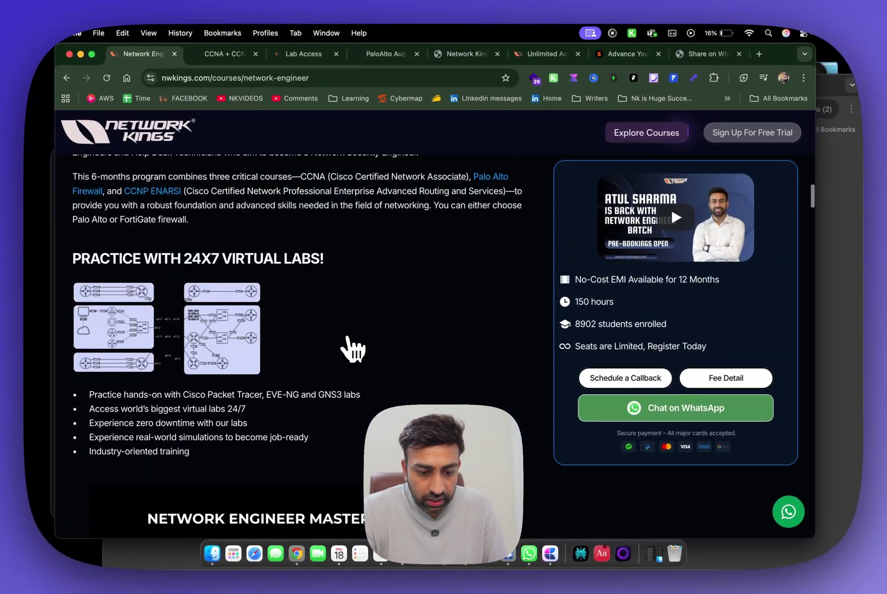
pyautogui.scroll(-3, 347, 344)
pyautogui.scroll(-3, 352, 349)
pyautogui.scroll(2, 353, 349)
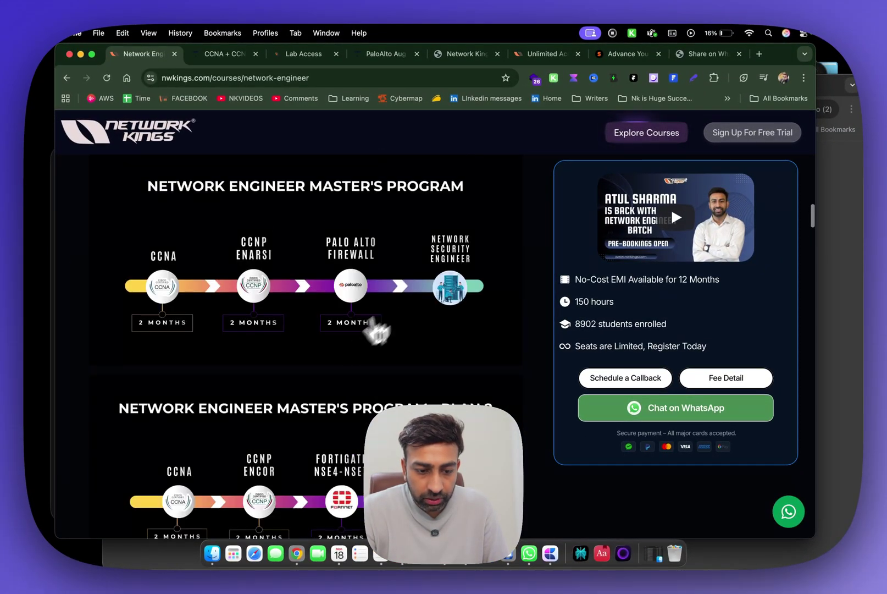
pyautogui.scroll(-3, 342, 388)
pyautogui.click(107, 135)
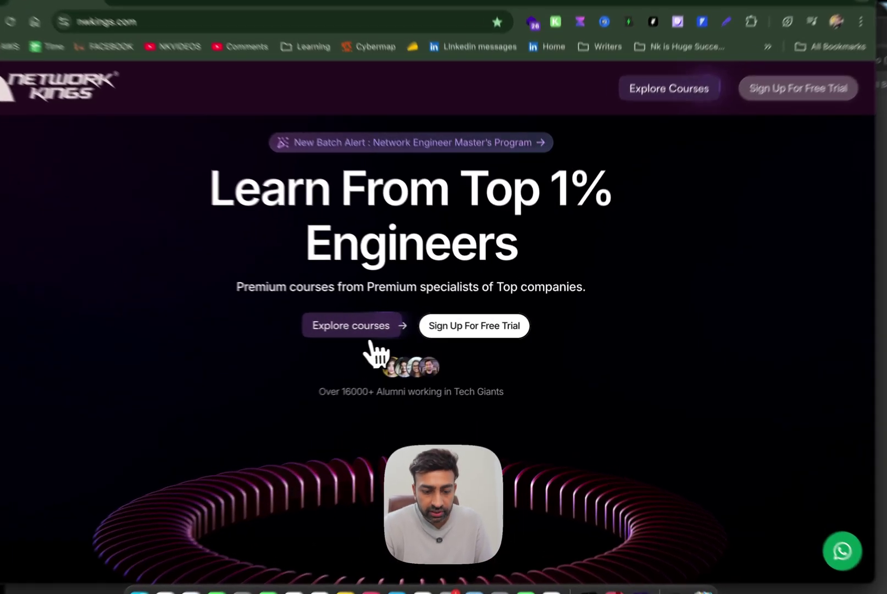
pyautogui.click(409, 329)
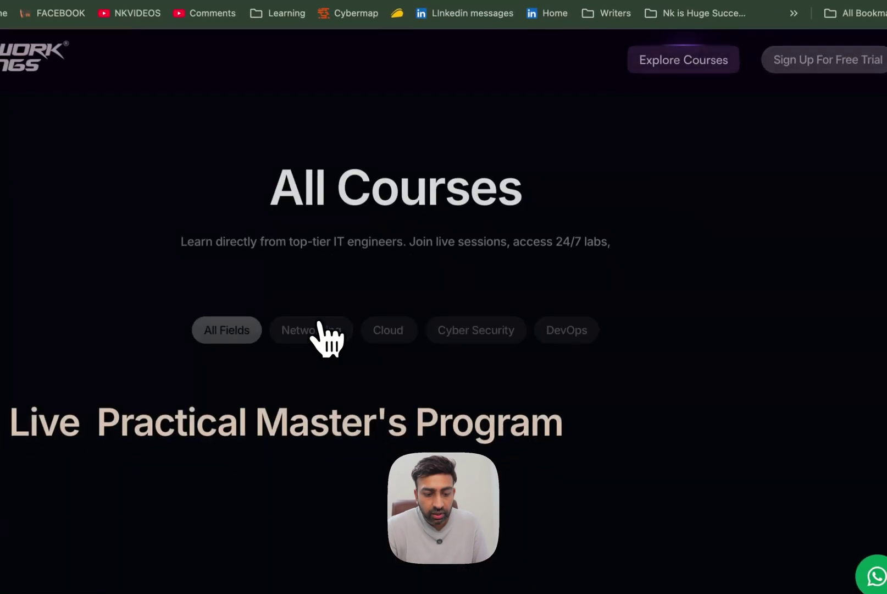
pyautogui.scroll(-5, 511, 337)
pyautogui.scroll(-1, 589, 274)
pyautogui.scroll(-2, 511, 406)
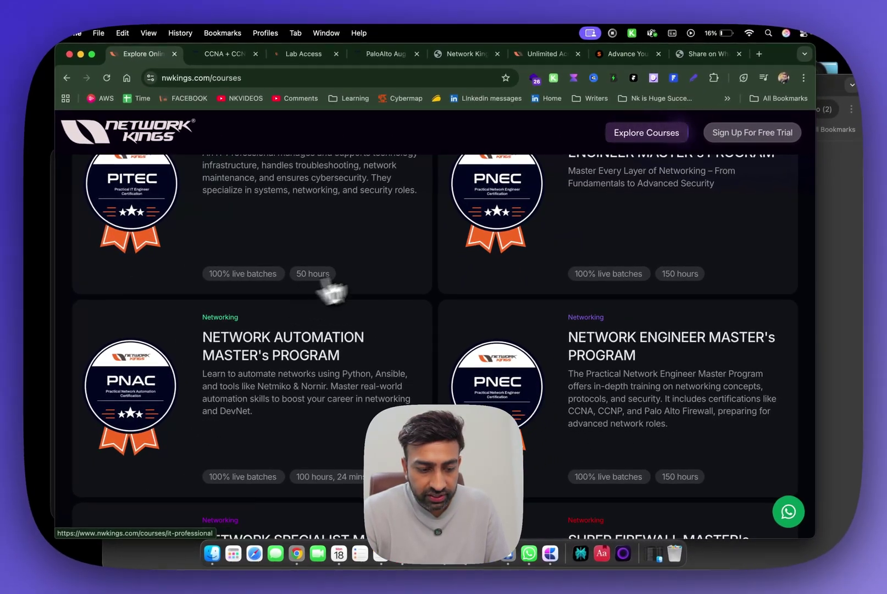
pyautogui.click(494, 378)
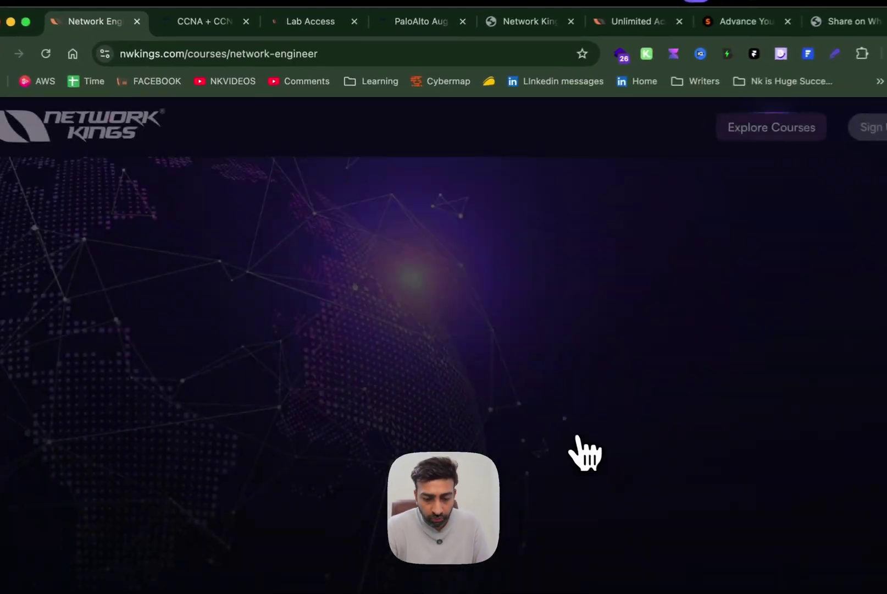
pyautogui.scroll(-3, 316, 372)
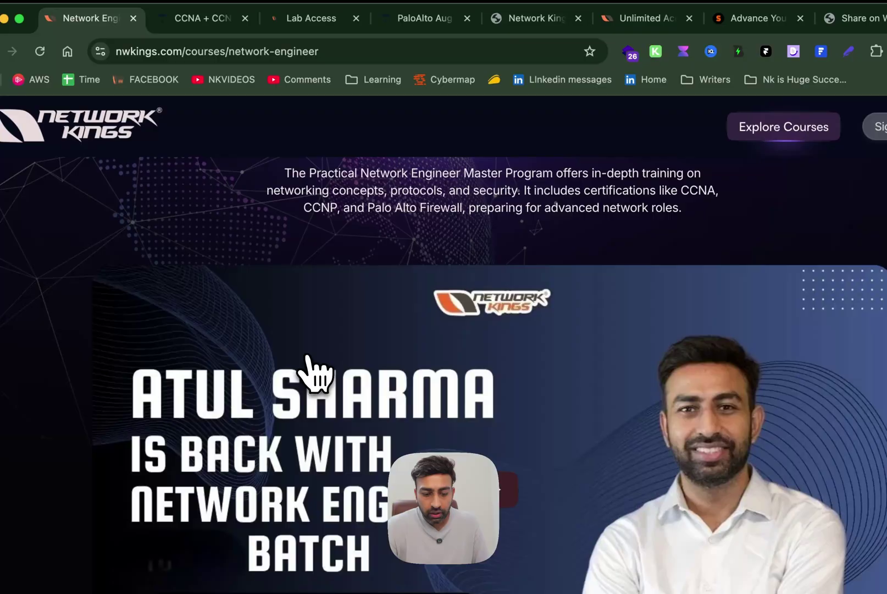
pyautogui.scroll(3, 315, 373)
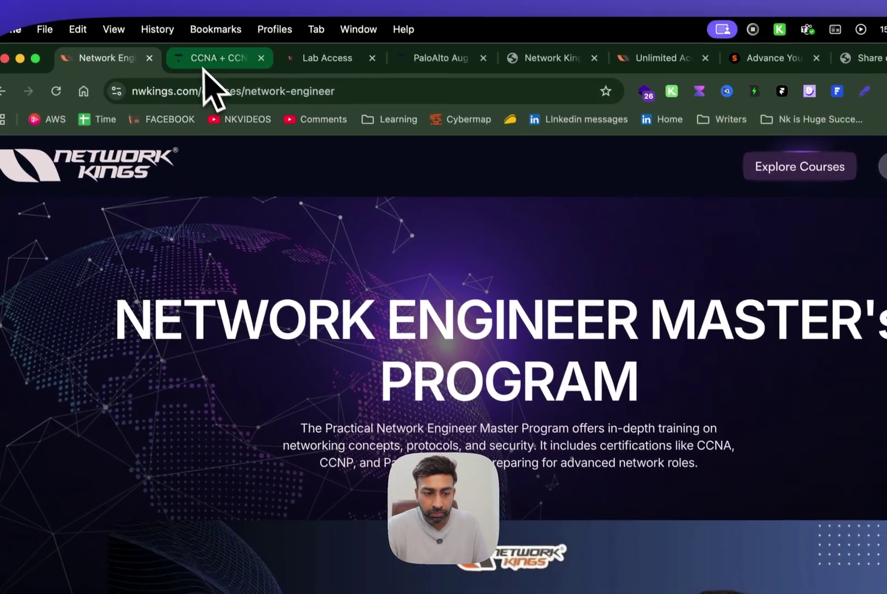
pyautogui.click(205, 66)
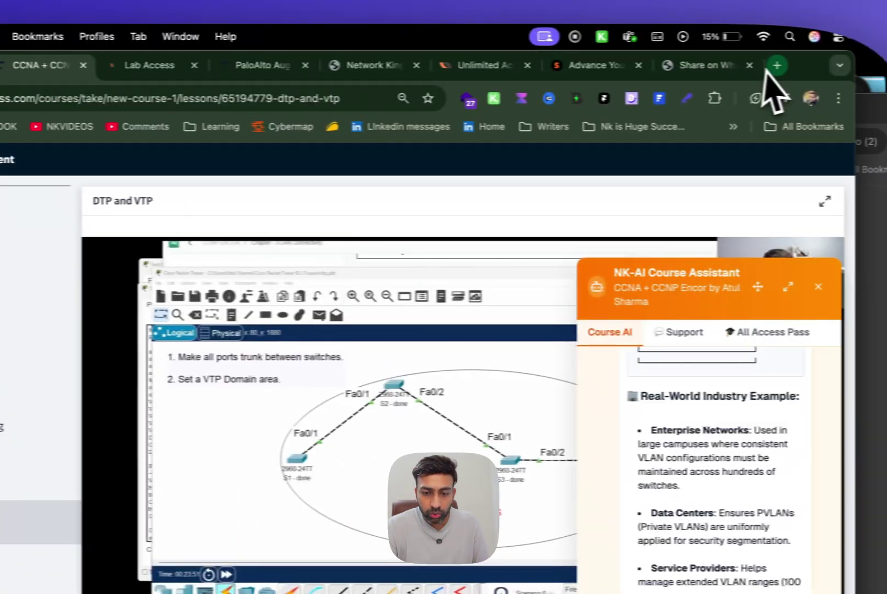
# Open SkillsForEveryone's AI Career Mentor and list upcoming courses like Linux and Paloalto (PCNSA).
pyautogui.click(683, 69)
pyautogui.click(567, 70)
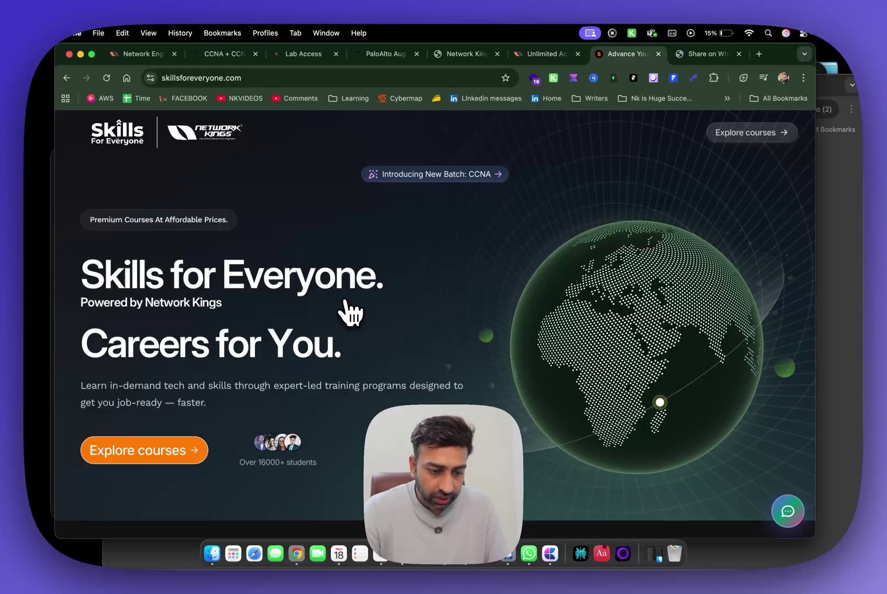
pyautogui.scroll(-3, 576, 367)
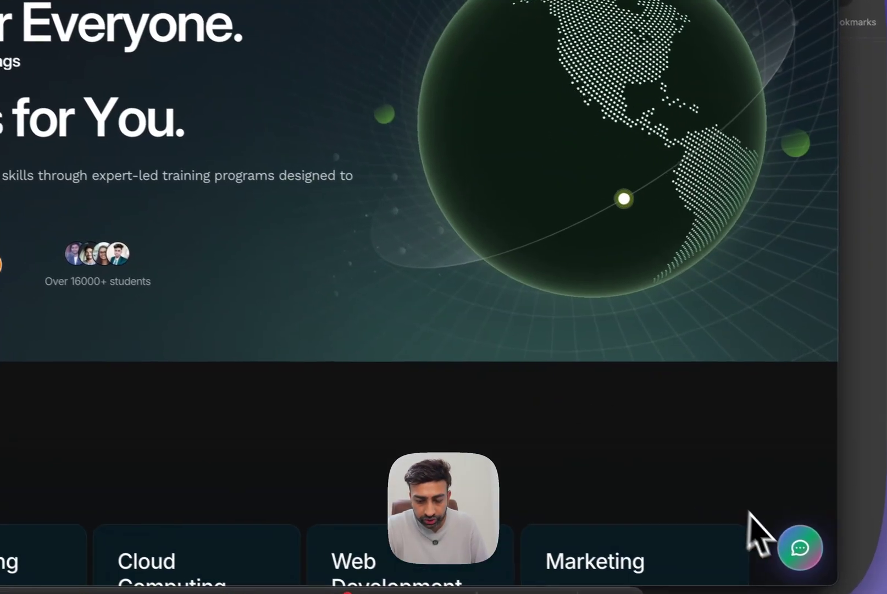
pyautogui.click(808, 549)
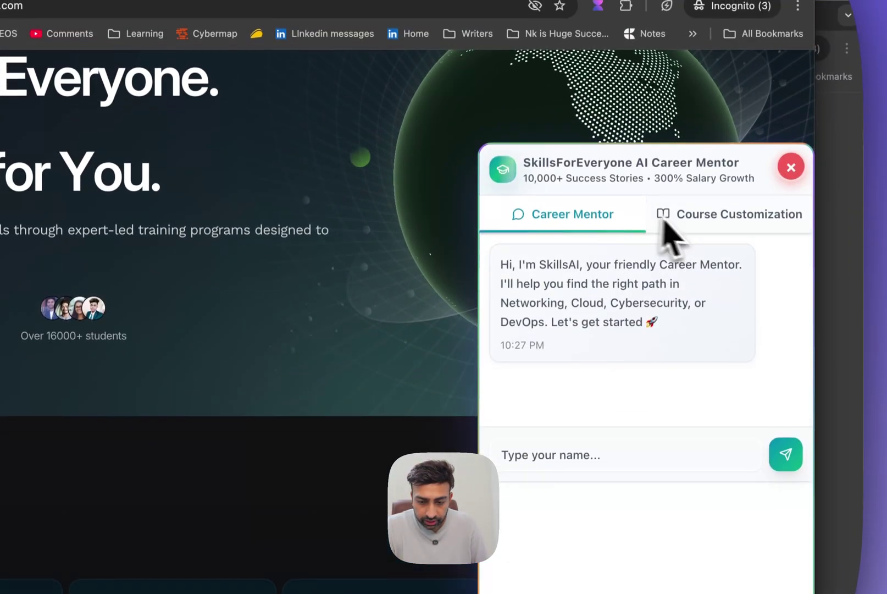
pyautogui.click(688, 227)
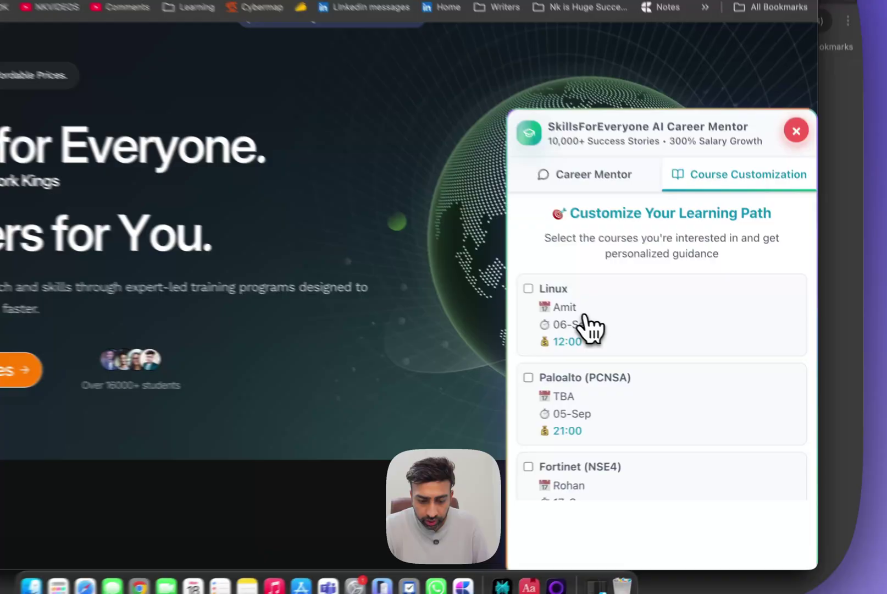
# Select Linux and two Paloalto (PCNSA) batches in the mentor's course list.
pyautogui.click(648, 347)
pyautogui.scroll(-3, 693, 416)
pyautogui.scroll(2, 676, 395)
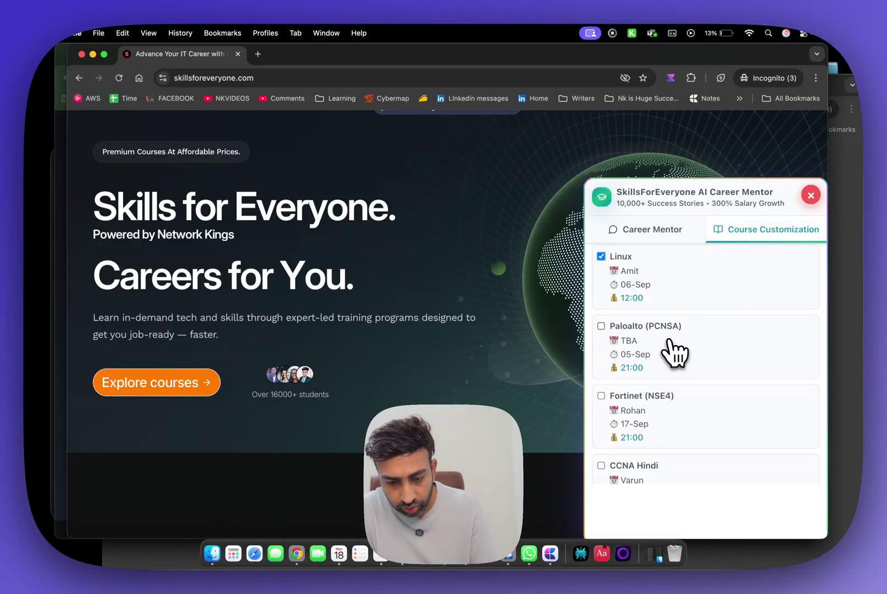
pyautogui.click(671, 345)
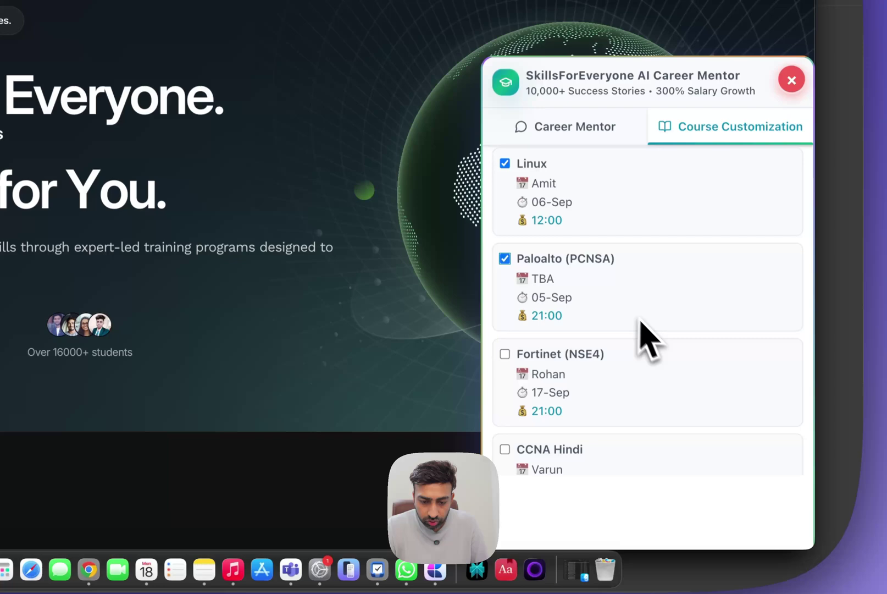
pyautogui.scroll(-5, 672, 360)
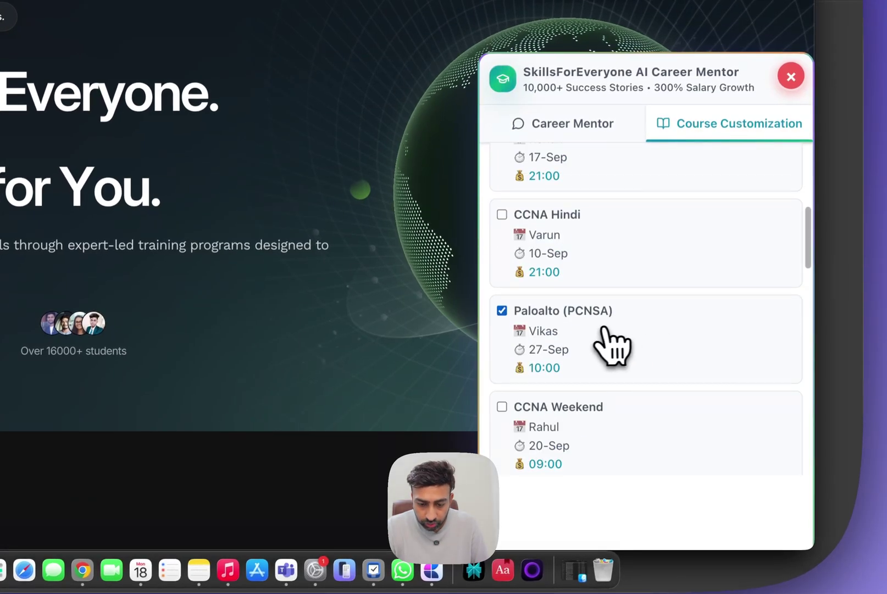
pyautogui.scroll(1, 599, 329)
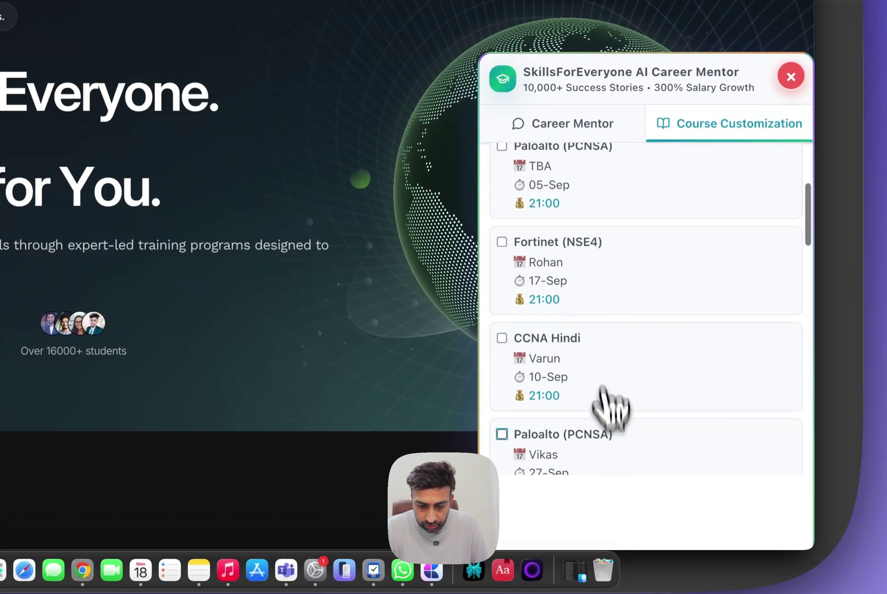
pyautogui.scroll(-5, 609, 458)
pyautogui.scroll(-3, 609, 457)
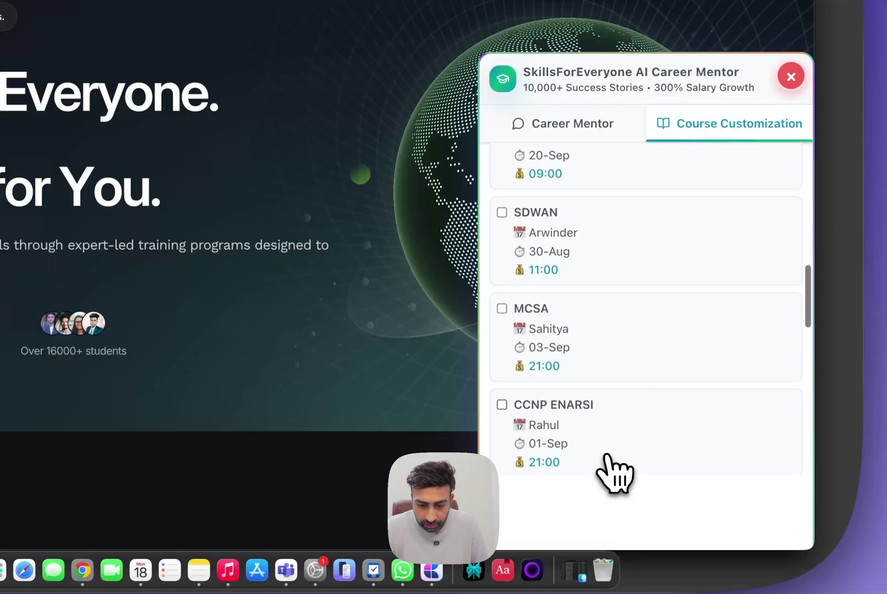
pyautogui.scroll(-2, 636, 353)
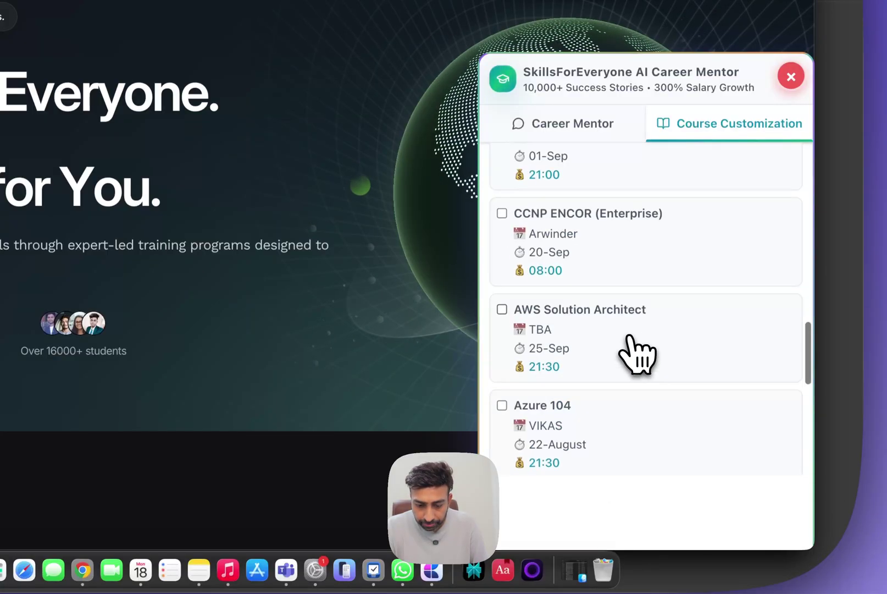
pyautogui.scroll(10, 656, 389)
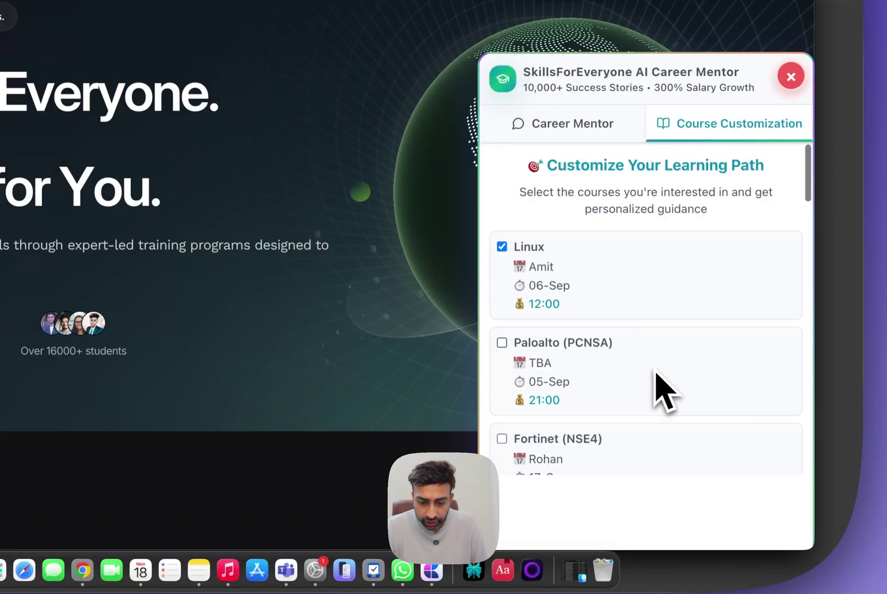
pyautogui.scroll(-3, 662, 388)
pyautogui.scroll(-3, 693, 395)
pyautogui.scroll(3, 693, 395)
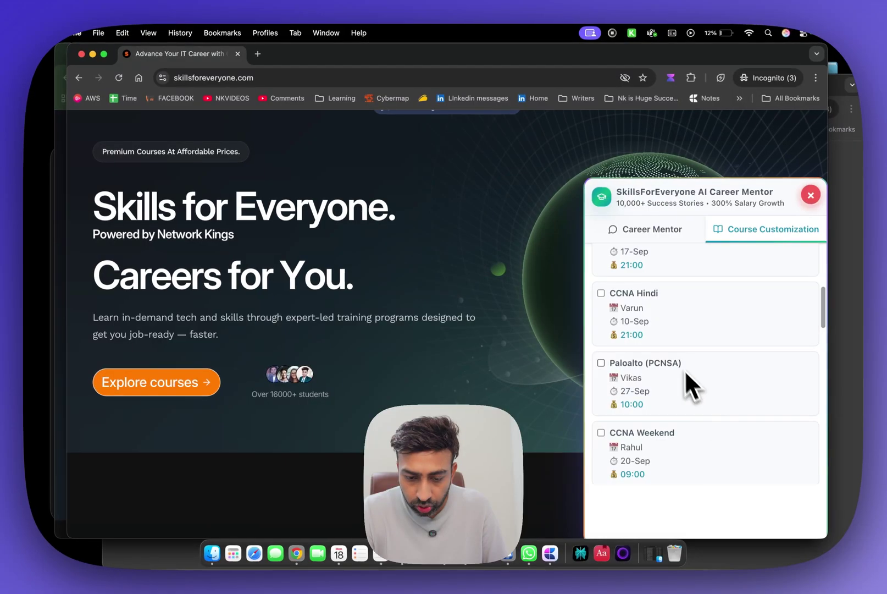
pyautogui.scroll(2, 682, 369)
pyautogui.click(679, 326)
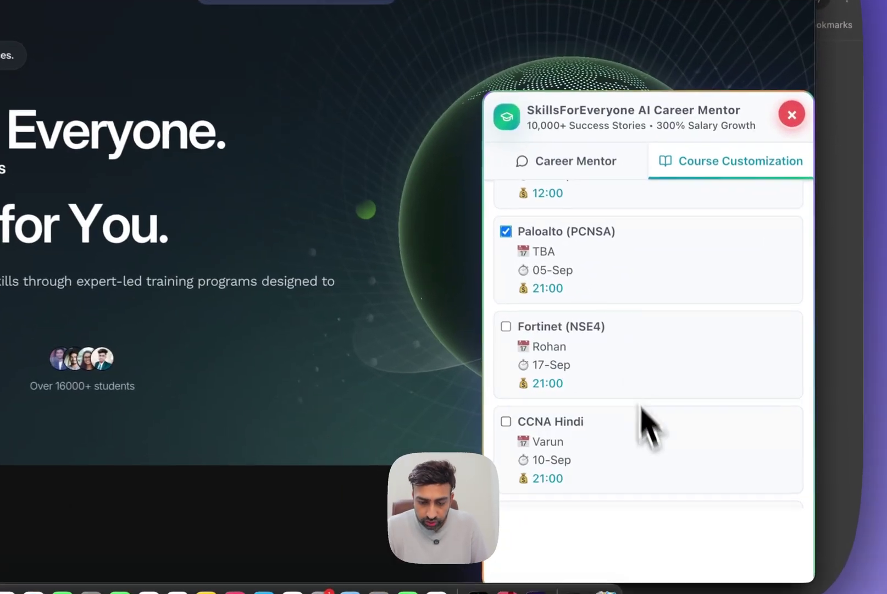
pyautogui.scroll(-10, 703, 423)
pyautogui.scroll(5, 620, 257)
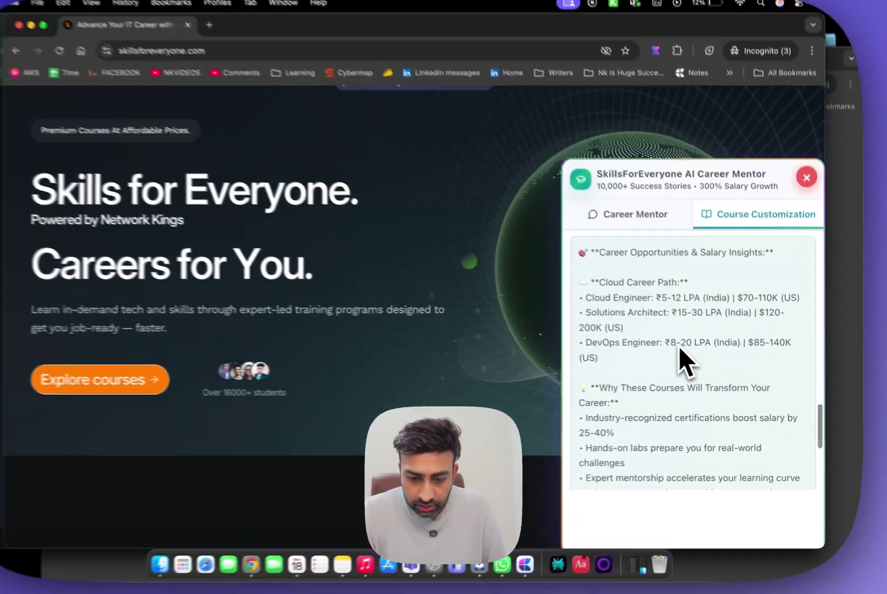
pyautogui.scroll(-10, 693, 371)
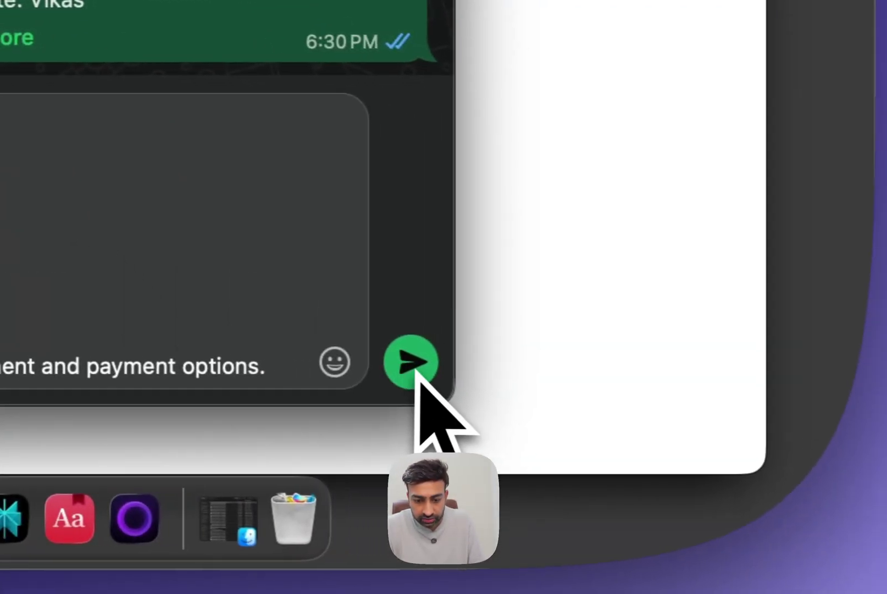
# Send the WhatsApp course-interest message, expand it, and return to SkillsForEveryone.
pyautogui.click(414, 368)
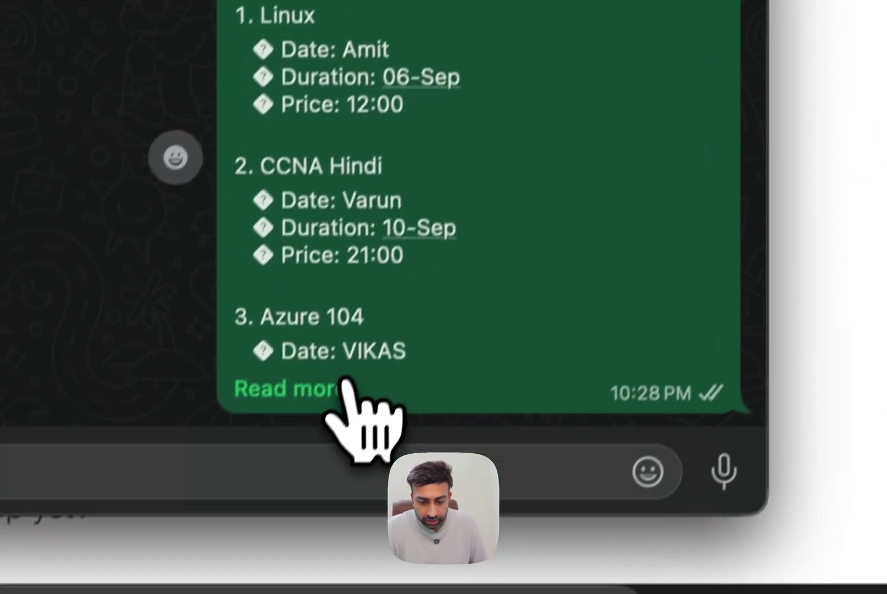
pyautogui.click(292, 483)
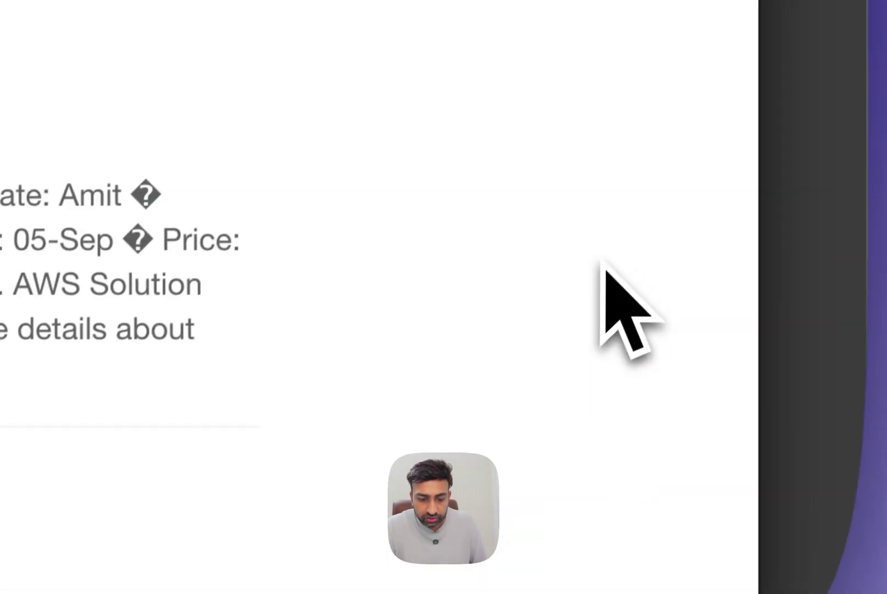
pyautogui.click(390, 100)
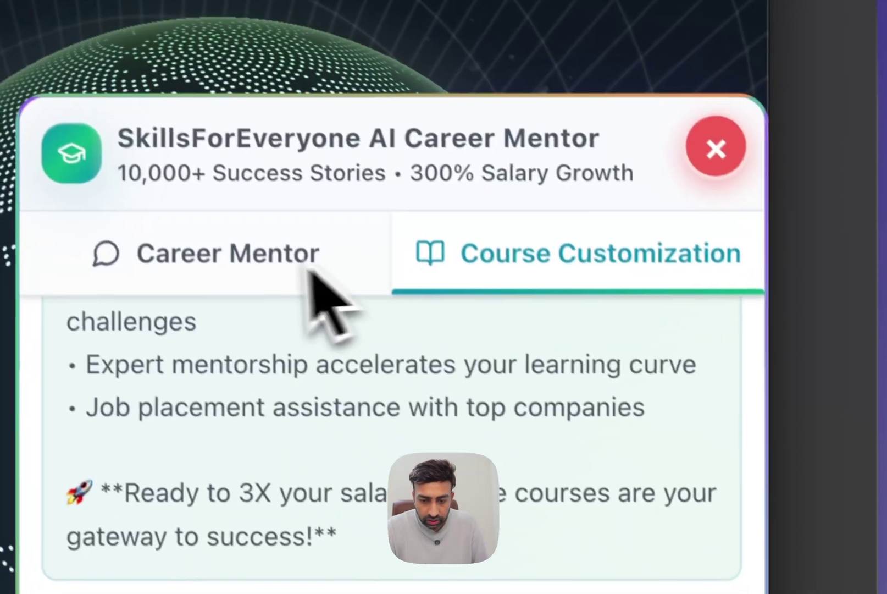
# Answer the Career Mentor's questions: name, current situation, Cybersecurity interest and experience.
pyautogui.click(310, 272)
pyautogui.click(223, 345)
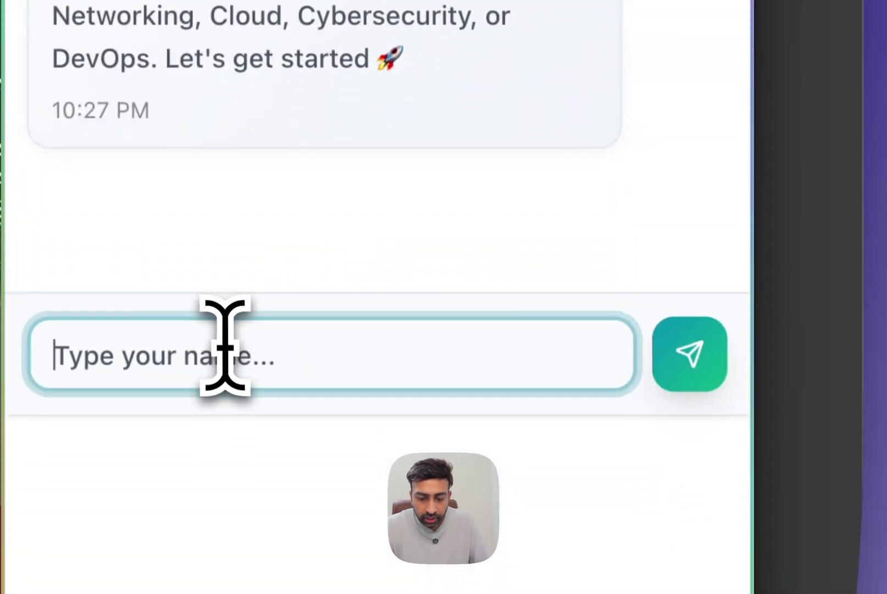
pyautogui.write('Atul')
pyautogui.press('Return')
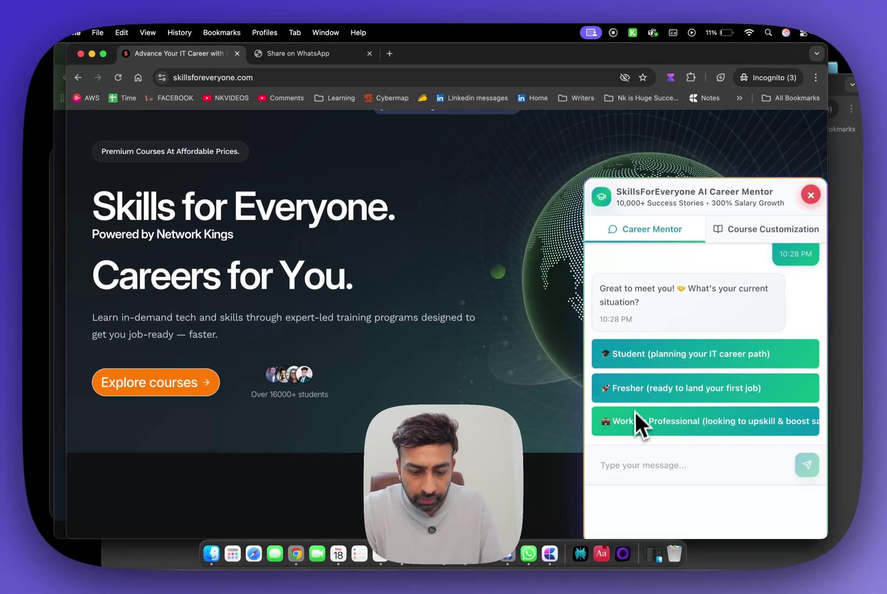
pyautogui.click(636, 416)
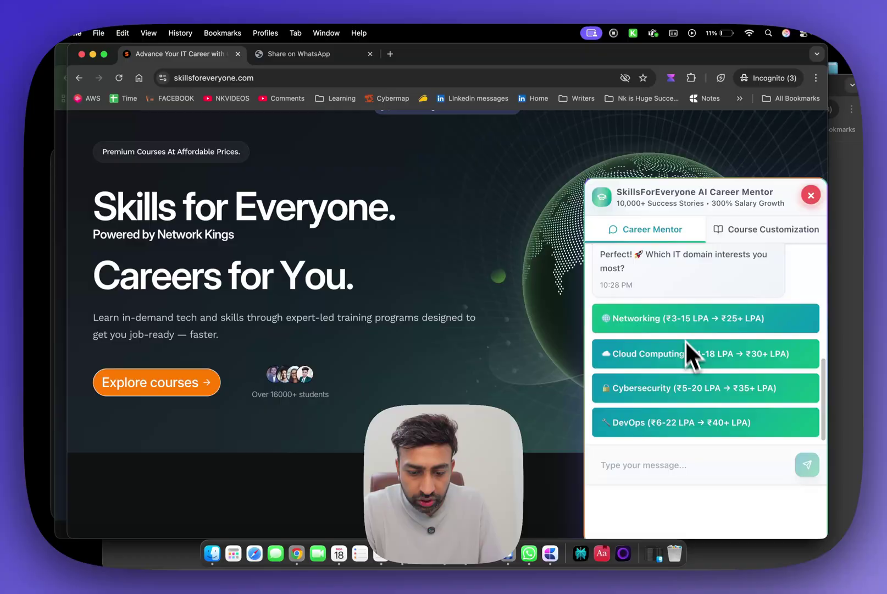
pyautogui.click(660, 396)
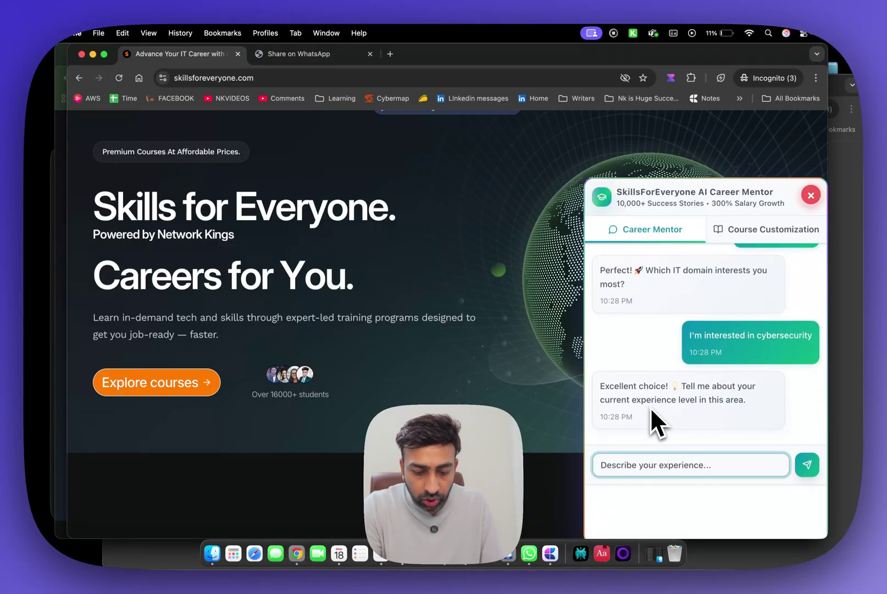
pyautogui.write('2')
pyautogui.press('Return')
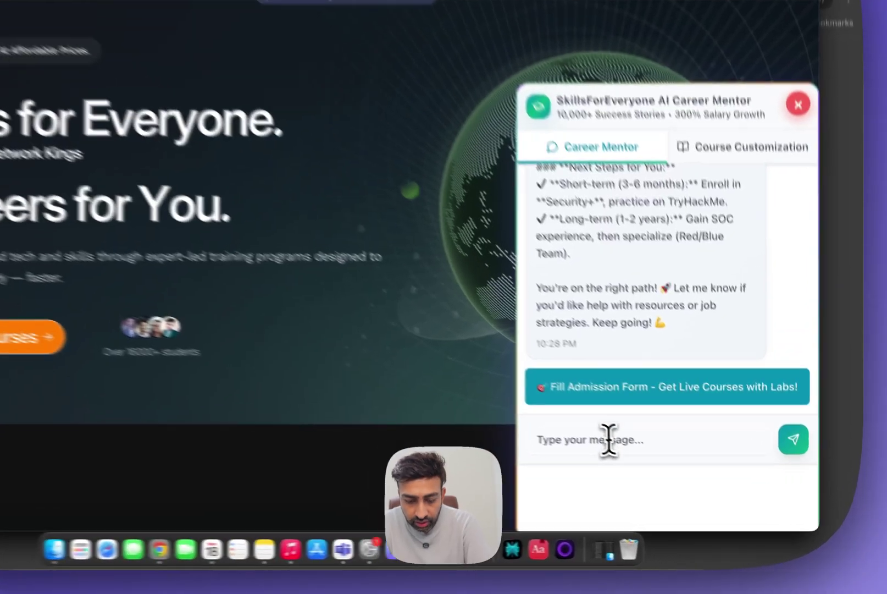
# Ask the mentor about CEH's value in India, highlighting the 10-20 LPA and OSCP advice.
pyautogui.click(655, 465)
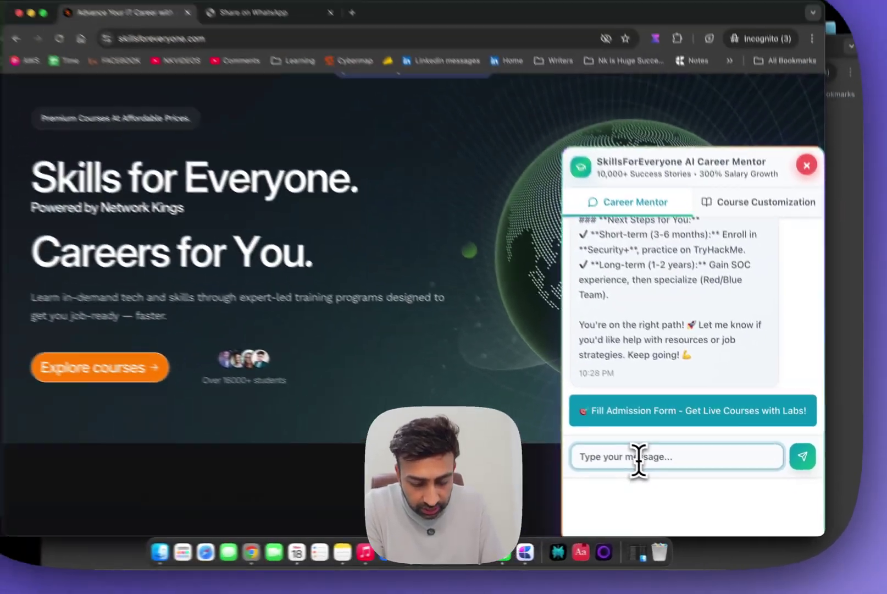
pyautogui.write('I want')
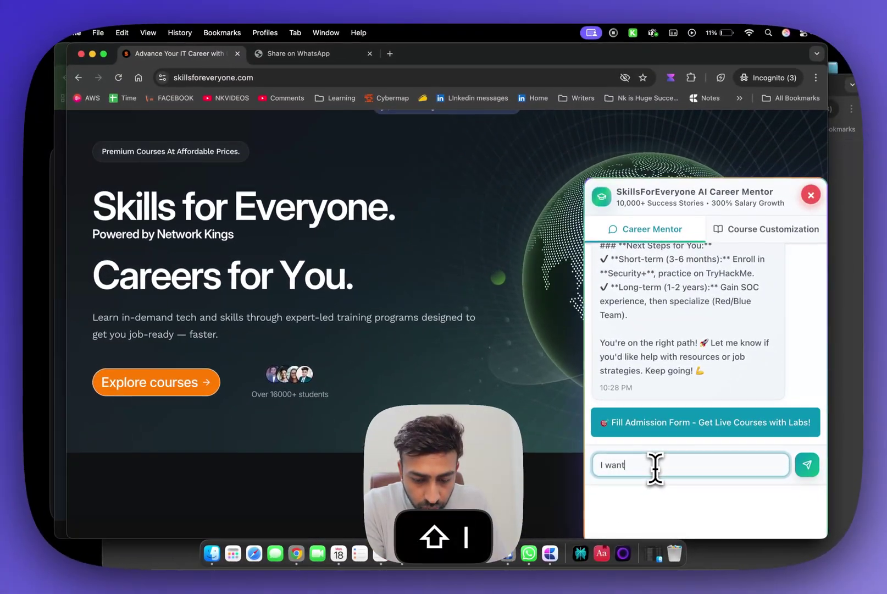
pyautogui.write(' to')
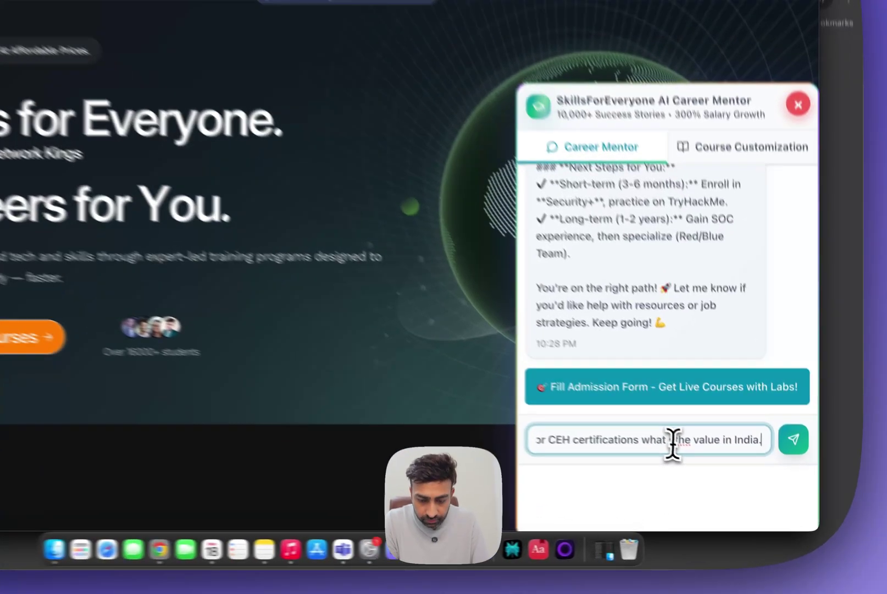
pyautogui.press('BackSpace')
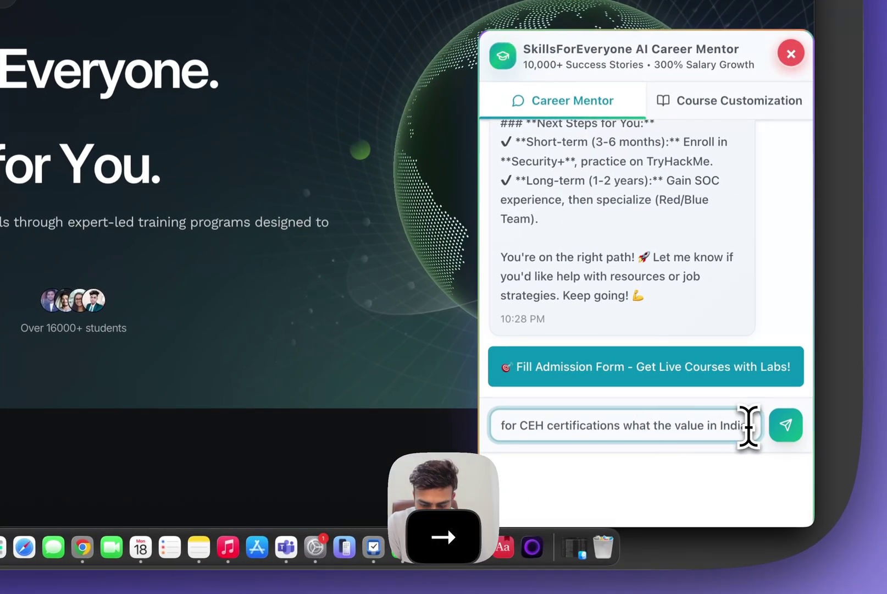
pyautogui.press('Return')
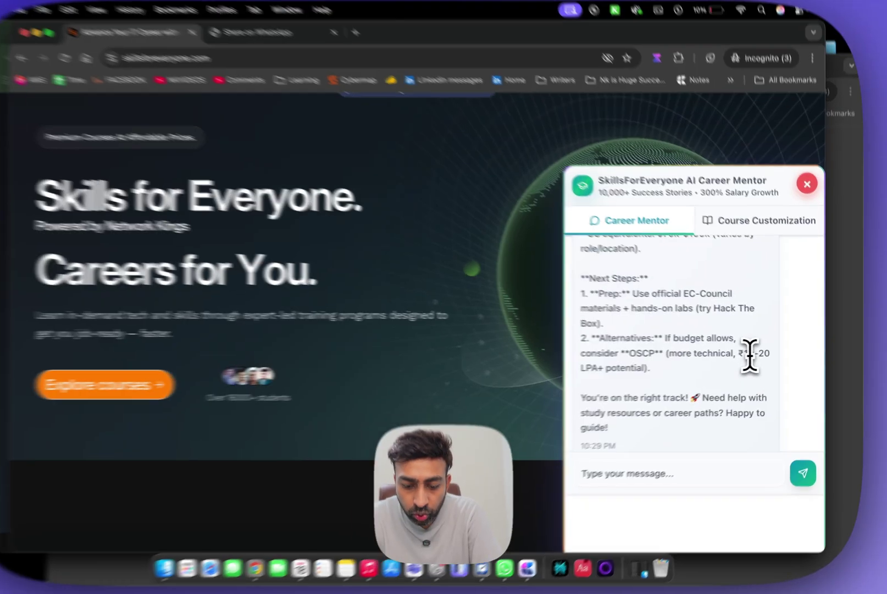
pyautogui.moveTo(751, 354); pyautogui.dragTo(770, 363)
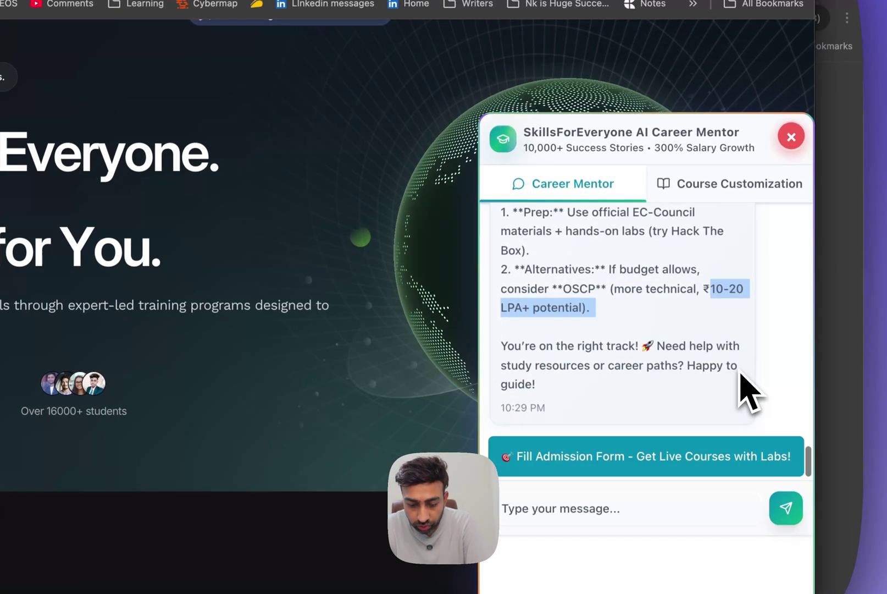
pyautogui.scroll(2, 739, 367)
pyautogui.scroll(3, 749, 391)
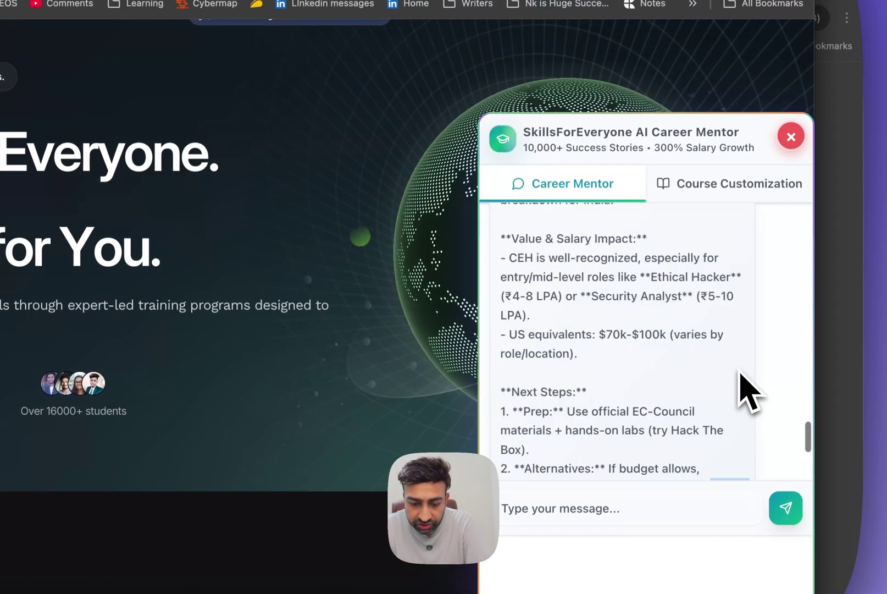
pyautogui.moveTo(506, 262); pyautogui.dragTo(590, 352)
pyautogui.scroll(-1, 589, 353)
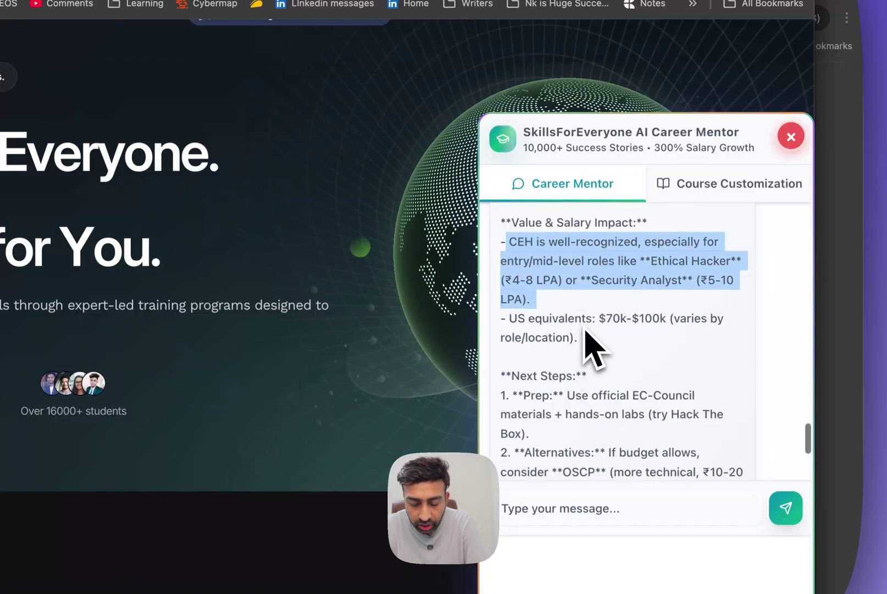
pyautogui.scroll(-4, 590, 346)
pyautogui.moveTo(522, 310); pyautogui.dragTo(626, 360)
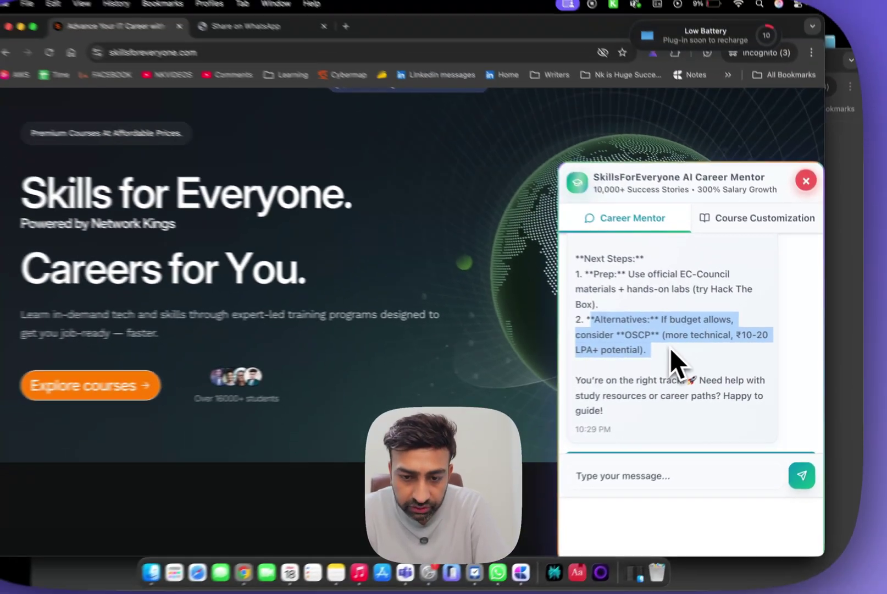
pyautogui.scroll(3, 686, 346)
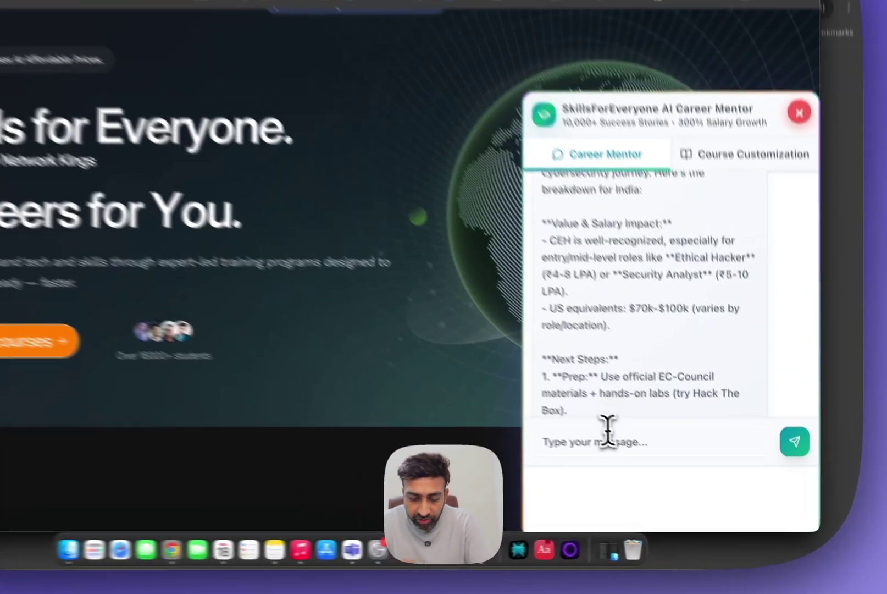
# Ask a follow-up question about Pentest+, then load the admission form.
pyautogui.click(608, 431)
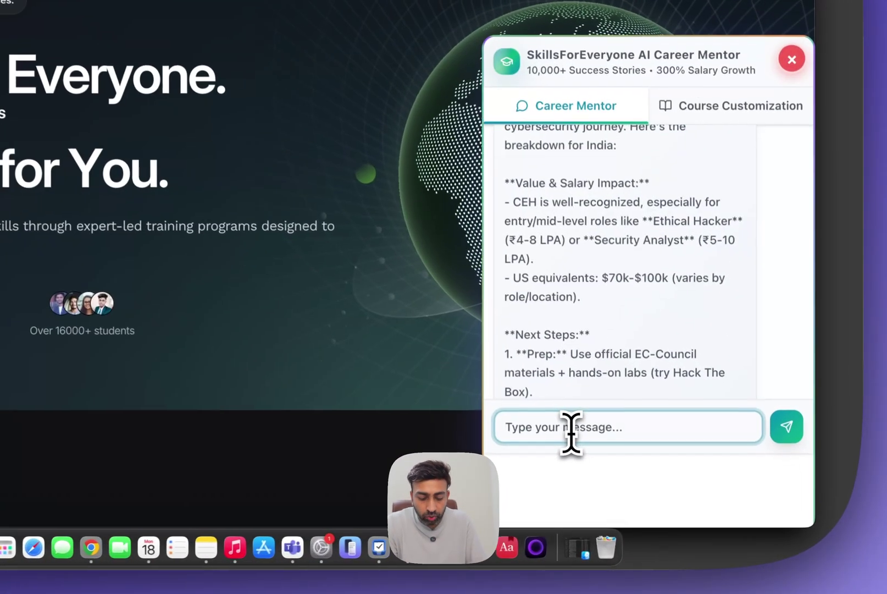
pyautogui.write('what about pe')
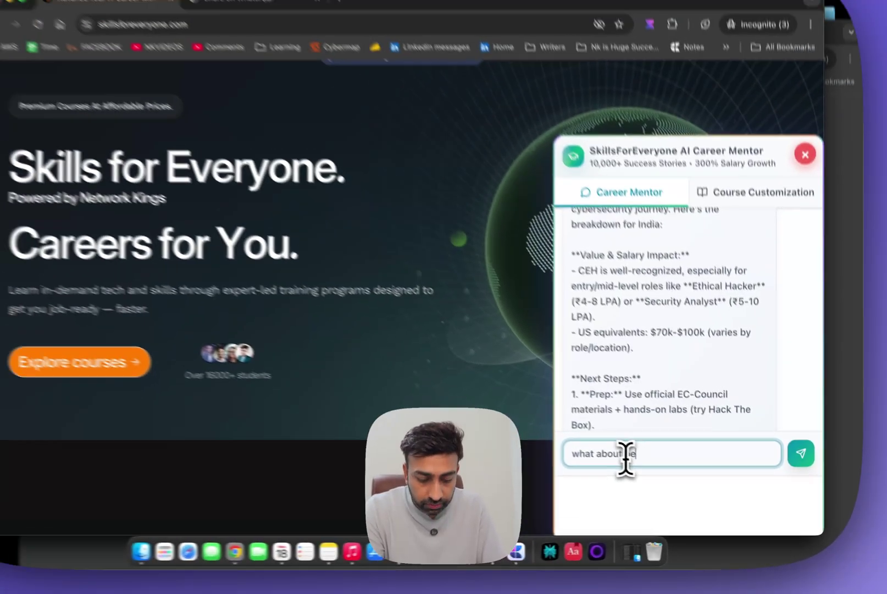
pyautogui.write('ntest+')
pyautogui.press('Return')
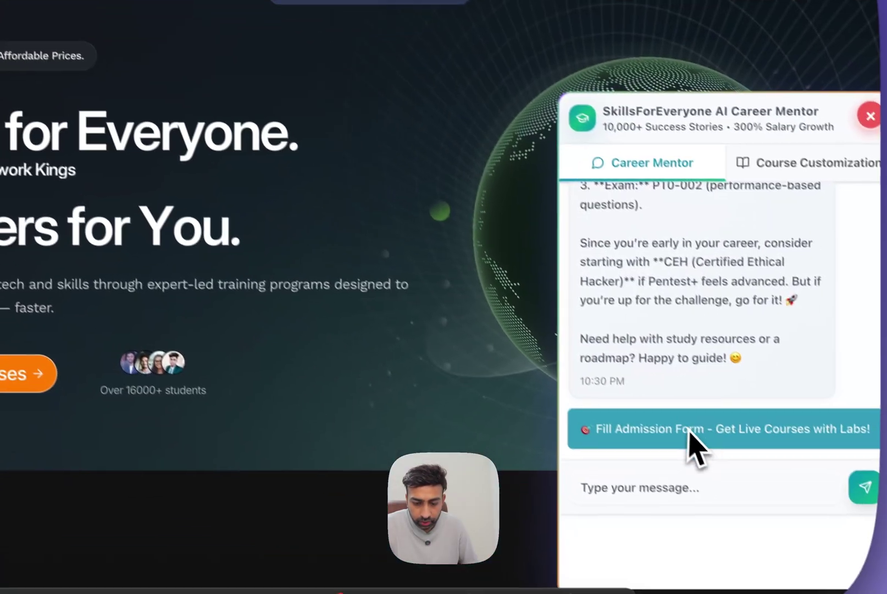
pyautogui.click(693, 436)
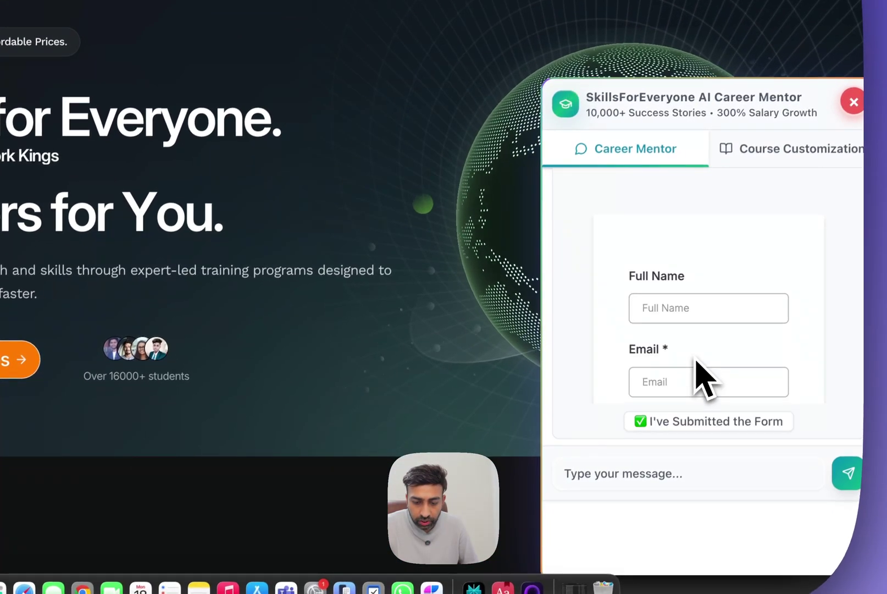
pyautogui.scroll(-3, 703, 378)
pyautogui.scroll(-3, 703, 378)
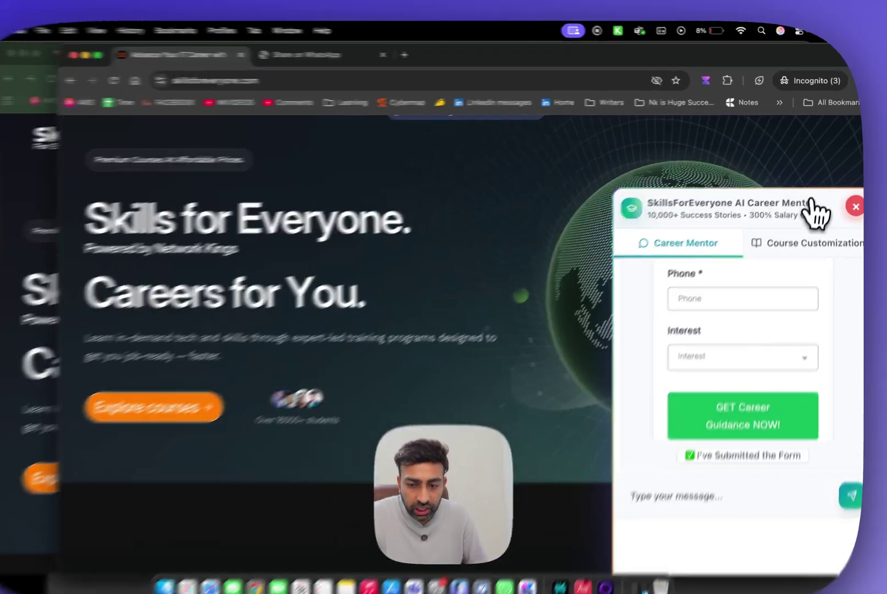
# Close the mentor chat and filter All Courses by each field and Upcoming Batches, then All fields.
pyautogui.click(855, 197)
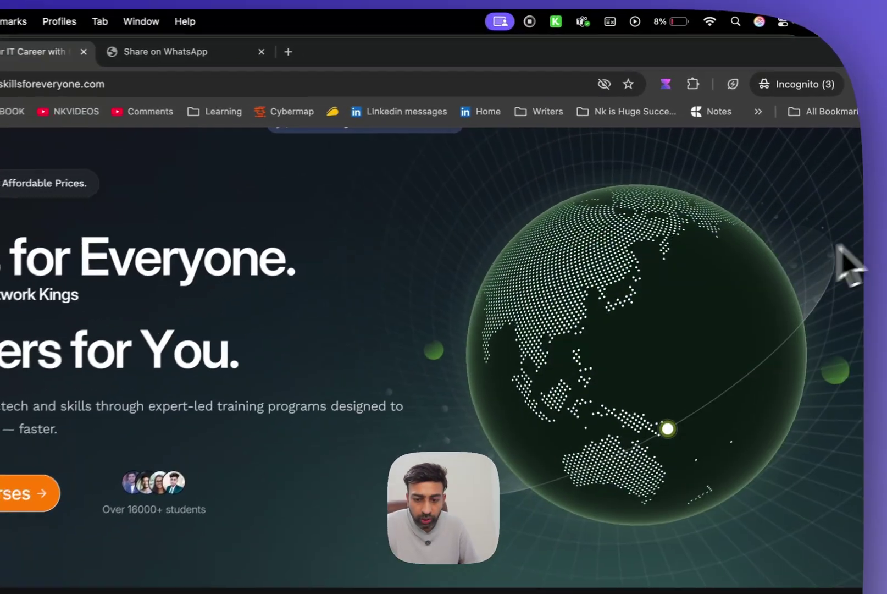
pyautogui.scroll(3, 693, 228)
pyautogui.click(776, 161)
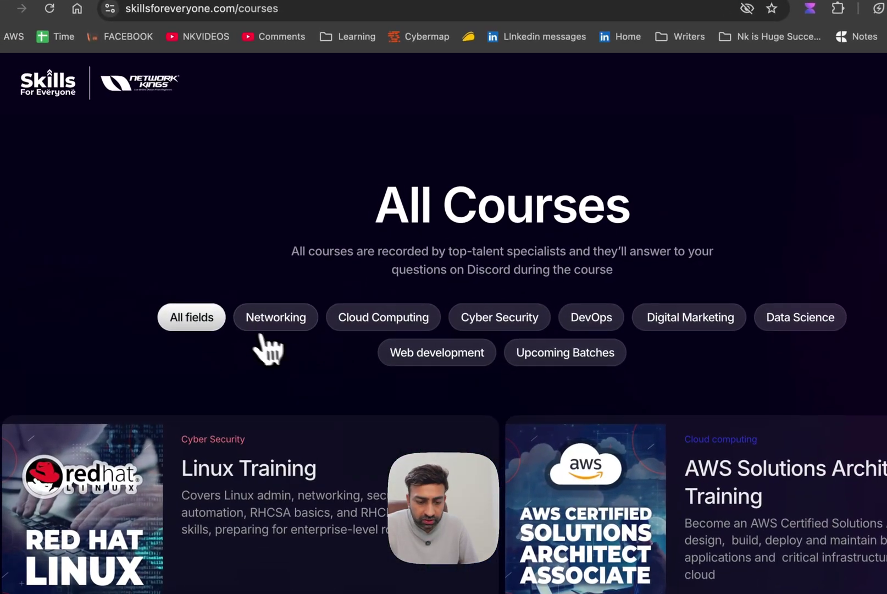
pyautogui.click(271, 321)
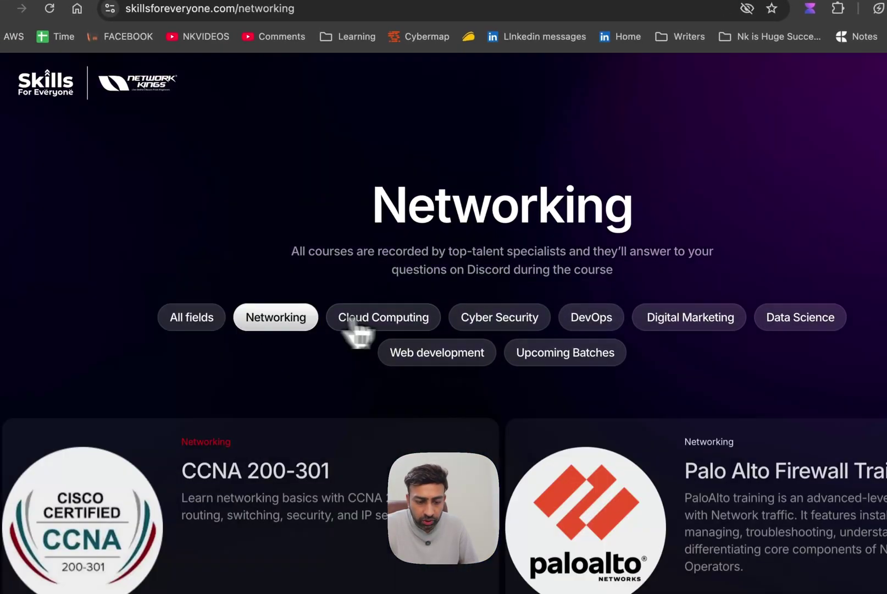
pyautogui.click(354, 321)
pyautogui.click(471, 321)
pyautogui.click(585, 323)
pyautogui.click(686, 321)
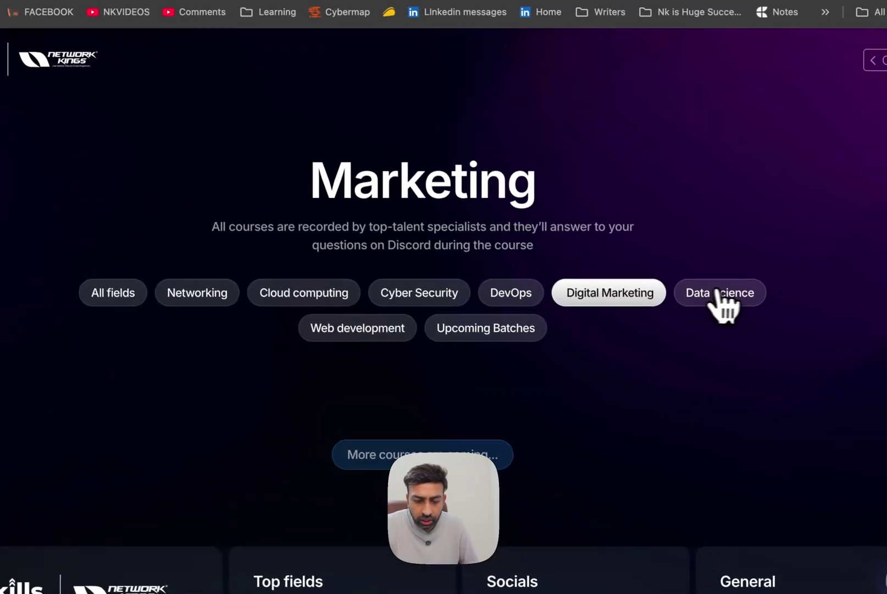
pyautogui.click(717, 299)
pyautogui.click(353, 332)
pyautogui.click(478, 329)
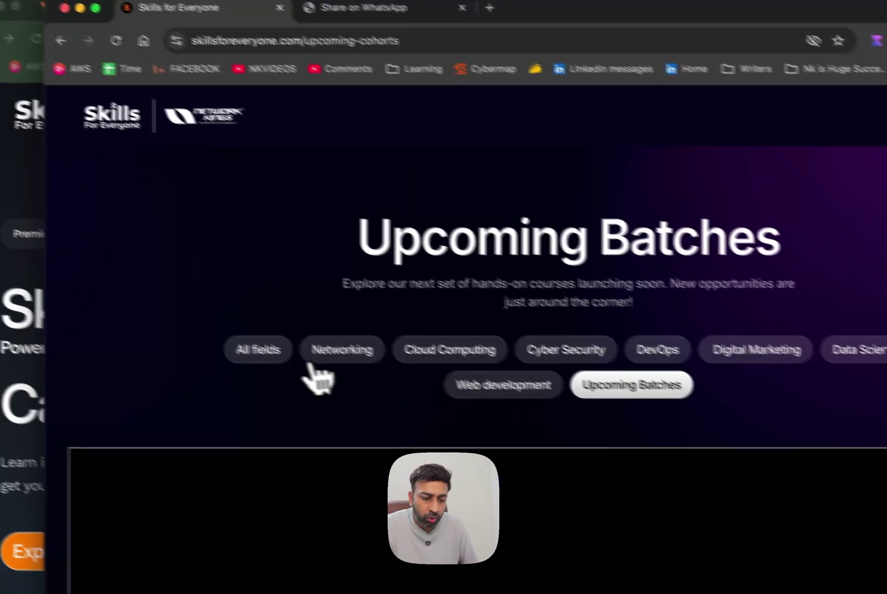
pyautogui.click(305, 371)
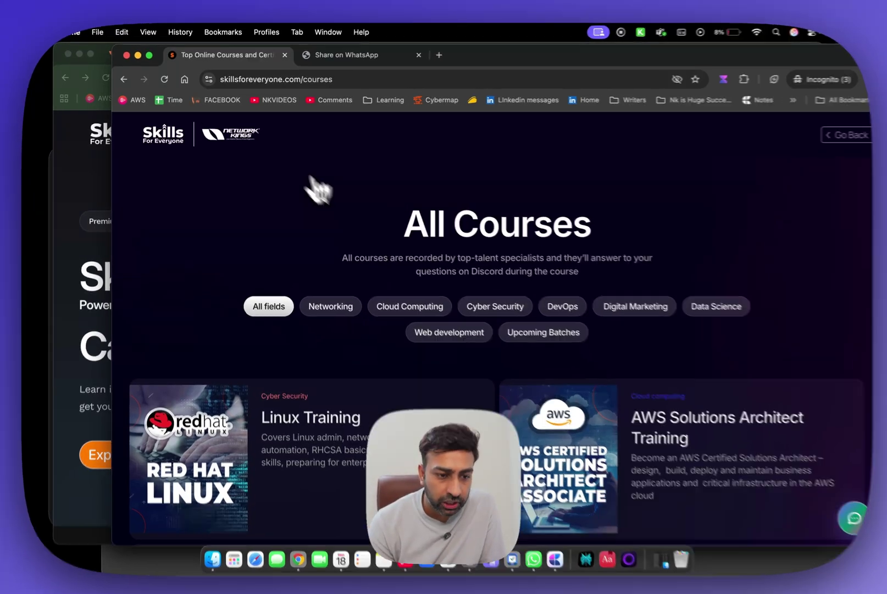
# Return to the Skills for Everyone home, then load nwkings.com and highlight 'Learn From Top 1% Engineers'.
pyautogui.click(173, 135)
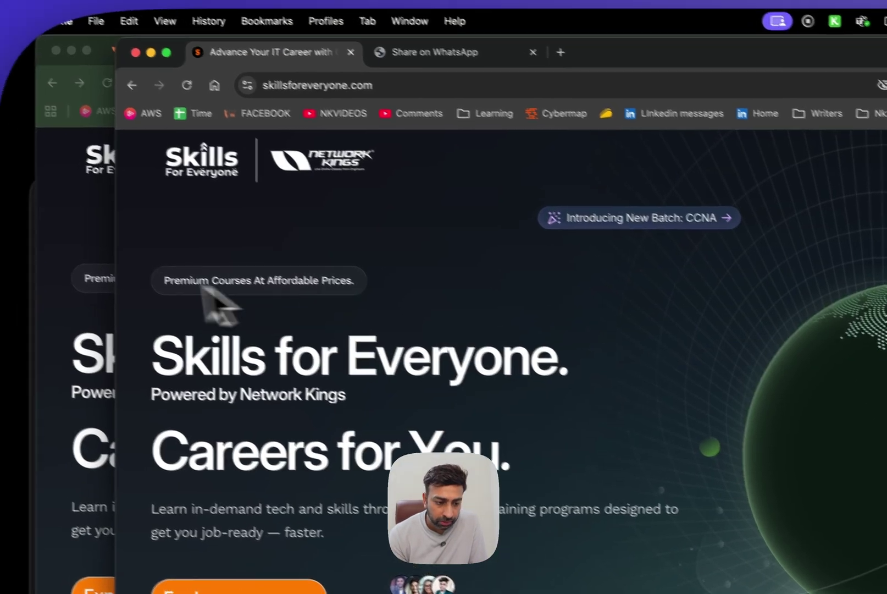
pyautogui.press('super+shift+w')
pyautogui.click(339, 99)
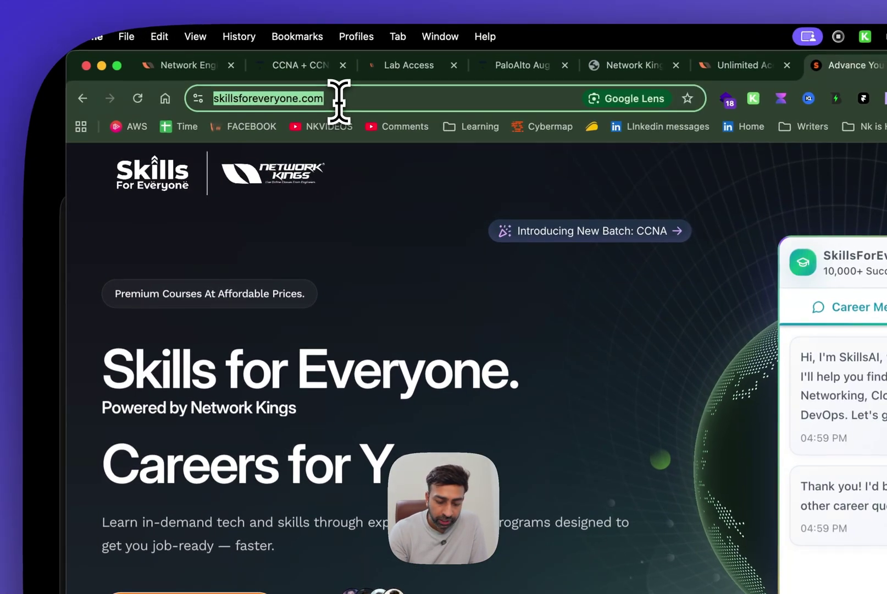
pyautogui.write('nw')
pyautogui.press('Return')
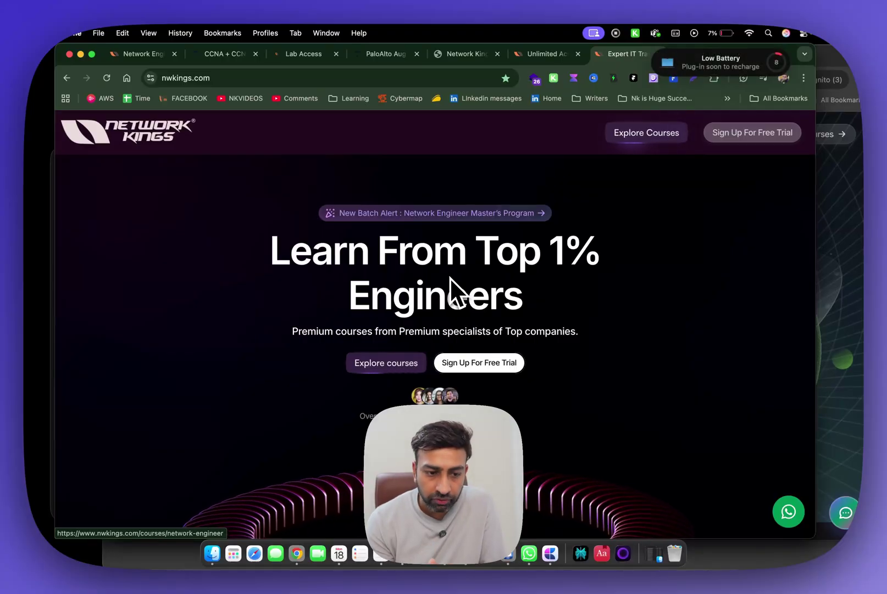
pyautogui.scroll(-1, 450, 278)
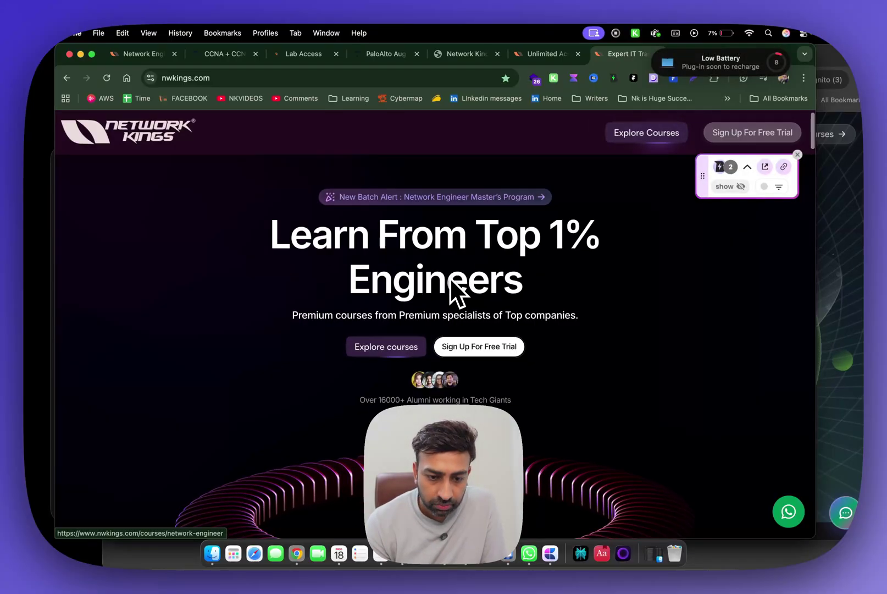
pyautogui.scroll(-10, 449, 277)
pyautogui.scroll(-10, 450, 278)
pyautogui.scroll(-5, 450, 277)
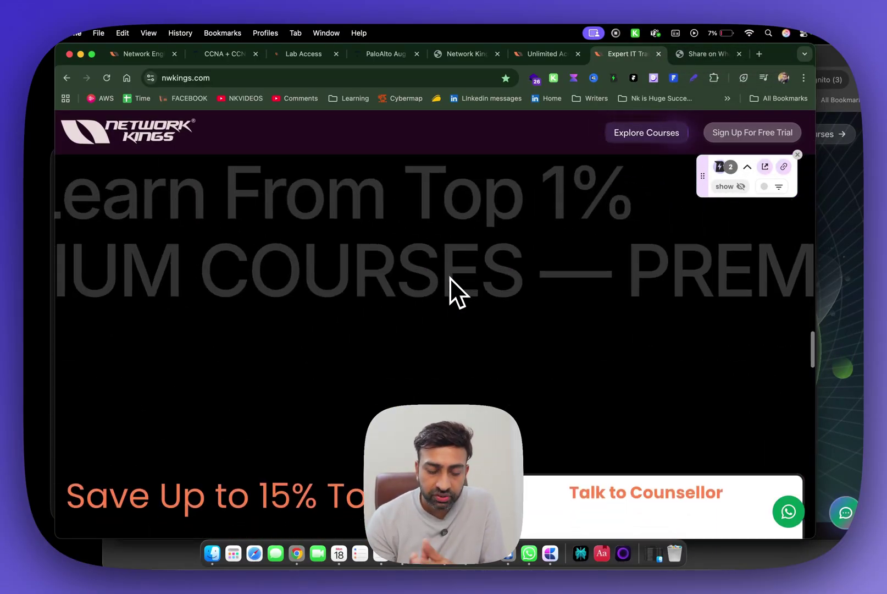
pyautogui.scroll(-3, 449, 278)
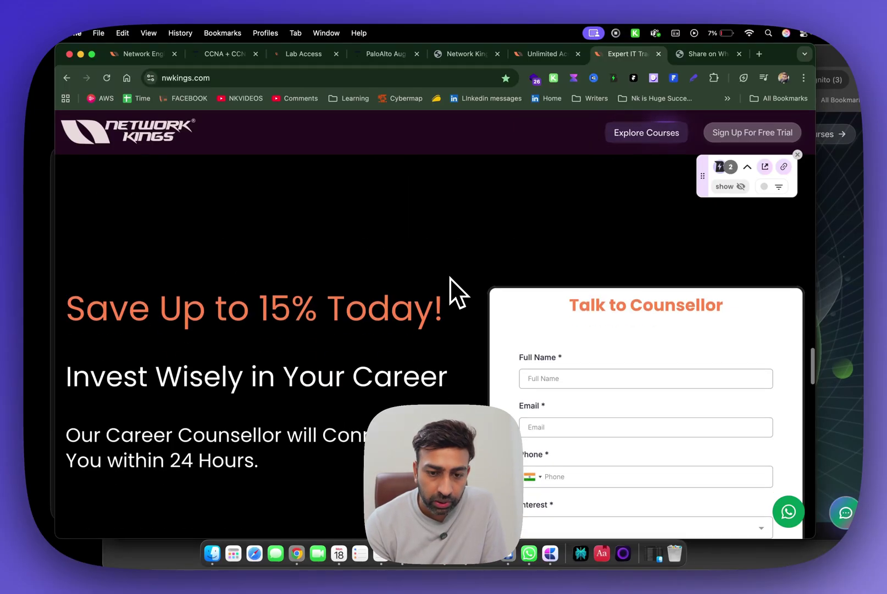
pyautogui.scroll(-10, 450, 277)
pyautogui.scroll(-10, 450, 278)
pyautogui.scroll(-3, 450, 278)
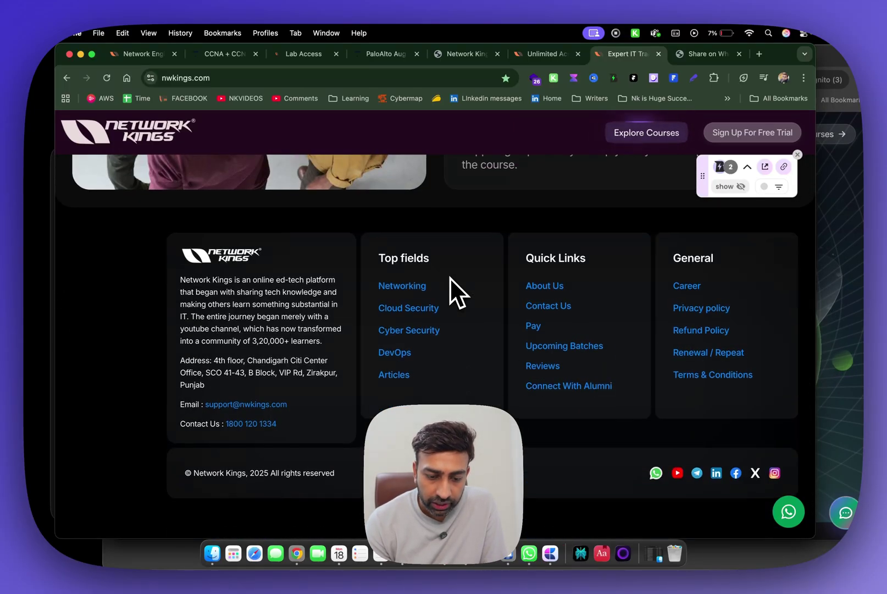
pyautogui.scroll(3, 449, 277)
pyautogui.scroll(15, 450, 277)
pyautogui.scroll(10, 449, 278)
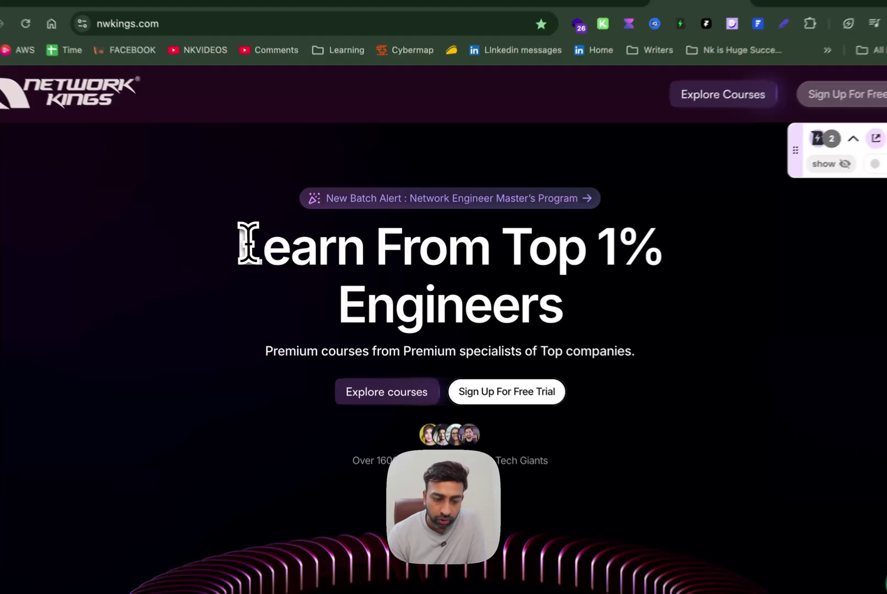
pyautogui.moveTo(248, 244); pyautogui.dragTo(609, 336)
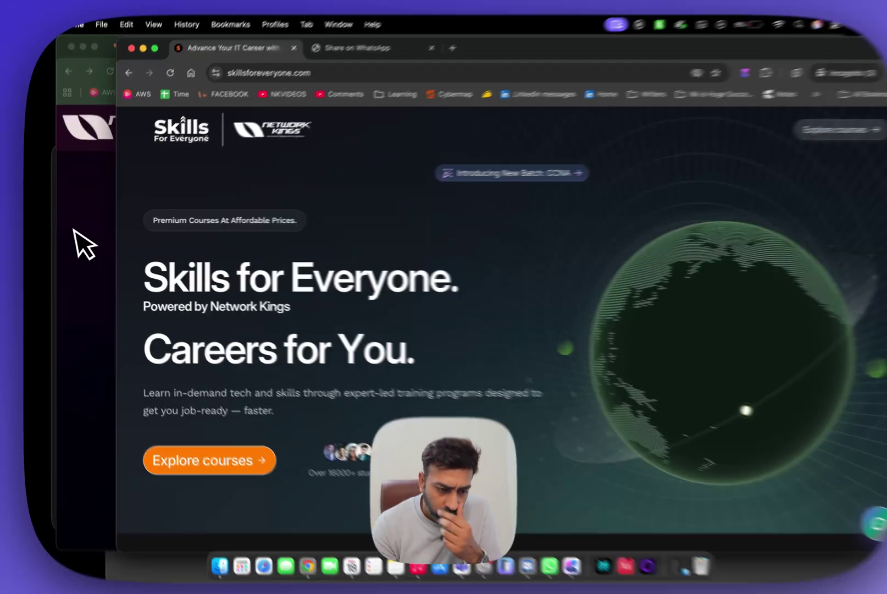
# Open the nwkings.com course catalogue, briefly checking the Skills for Everyone window.
pyautogui.click(74, 243)
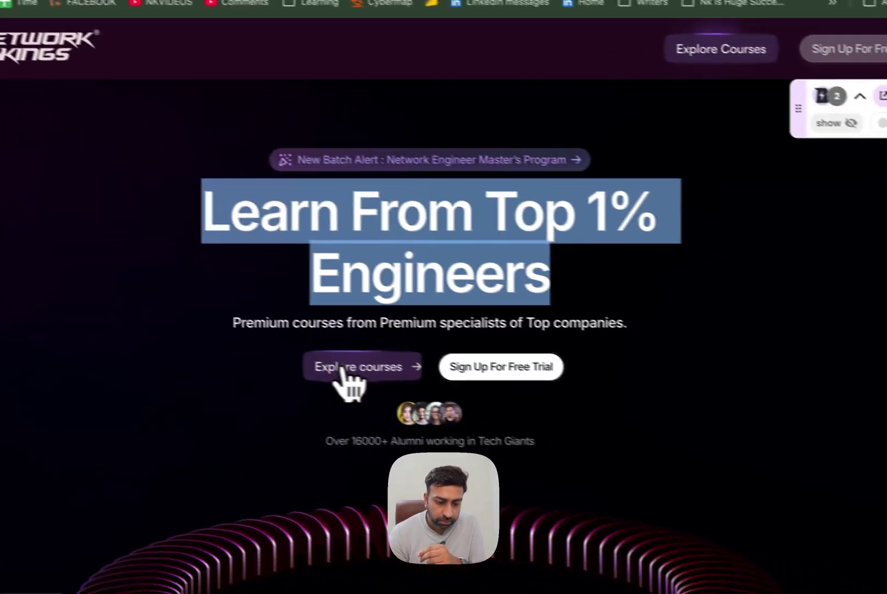
pyautogui.click(510, 407)
pyautogui.scroll(-4, 558, 357)
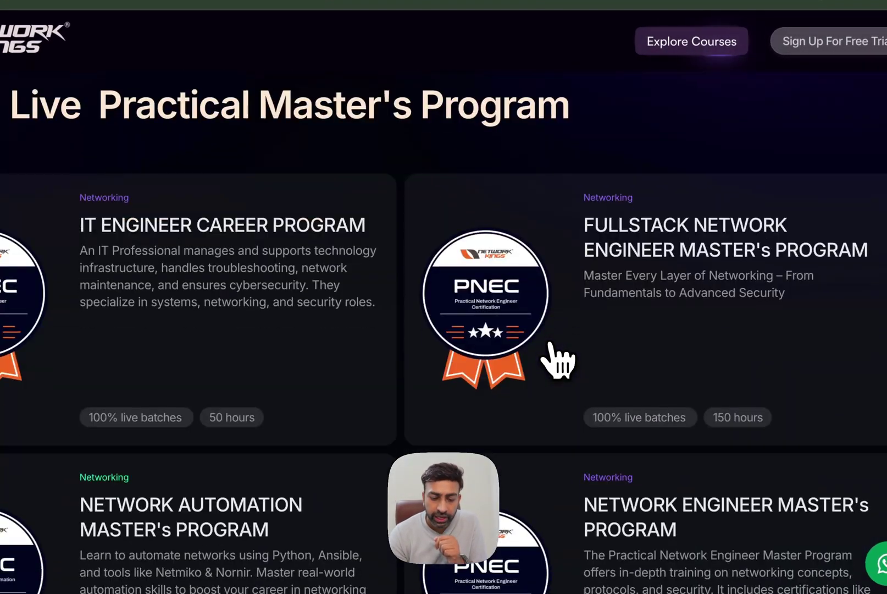
pyautogui.scroll(-3, 555, 358)
pyautogui.scroll(-2, 555, 359)
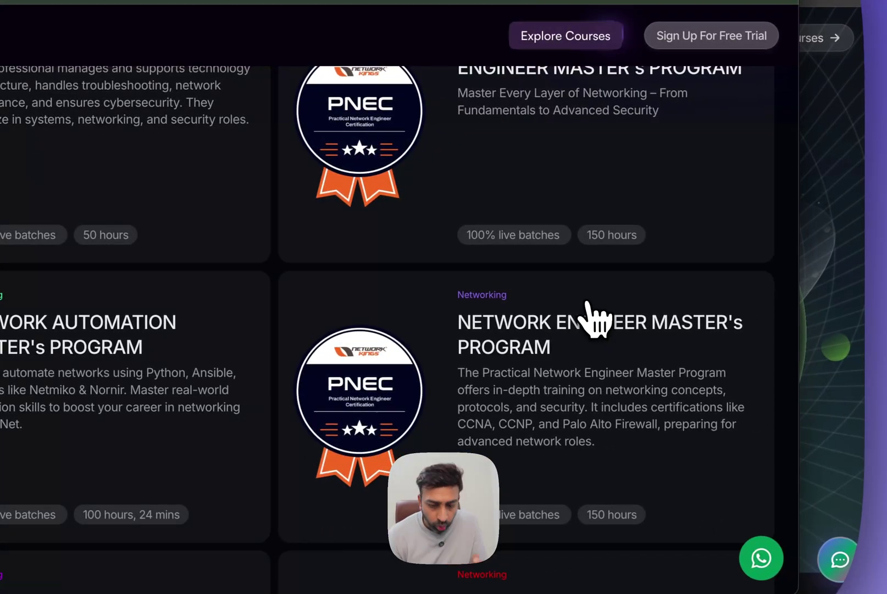
pyautogui.click(845, 234)
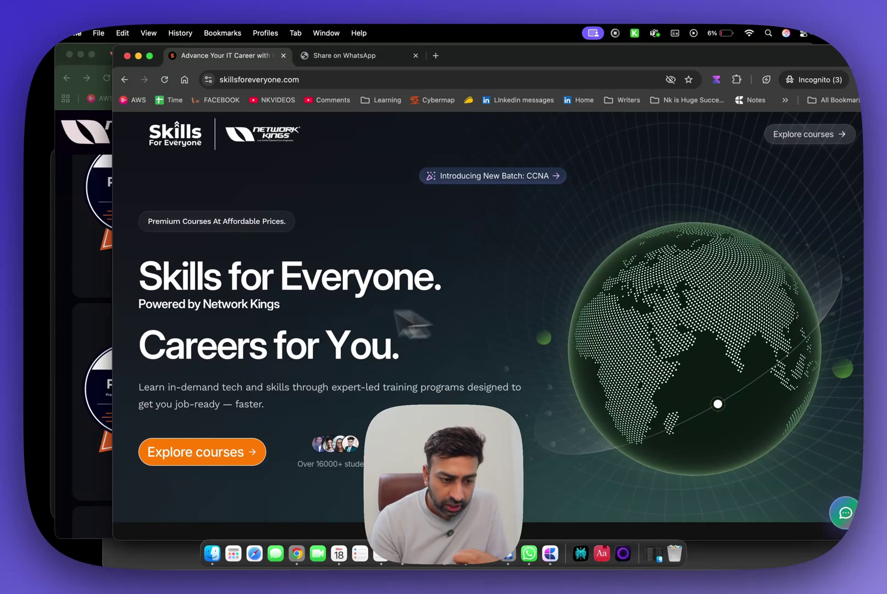
pyautogui.click(83, 313)
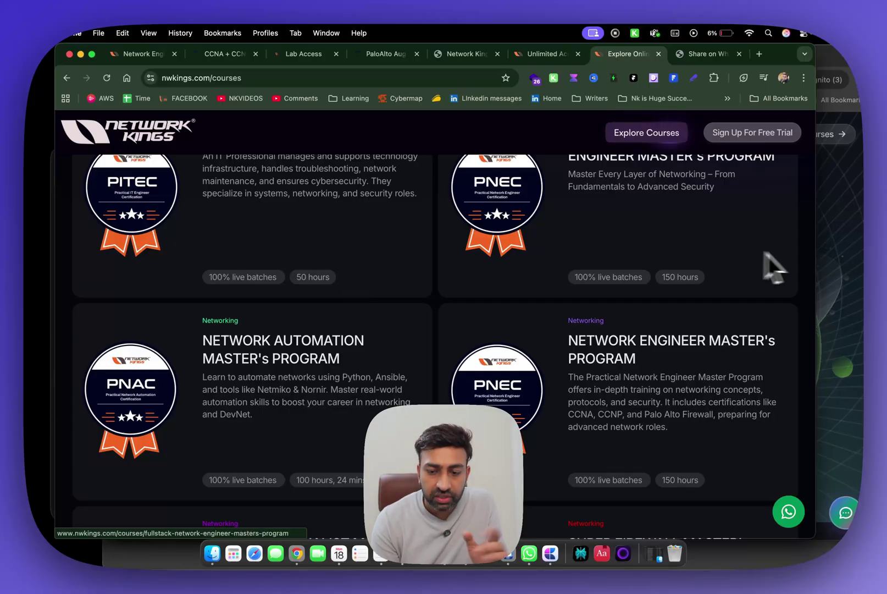
# Open the Skills for Everyone catalogue, close the Share on WhatsApp tab, and return to nwkings.com.
pyautogui.click(832, 278)
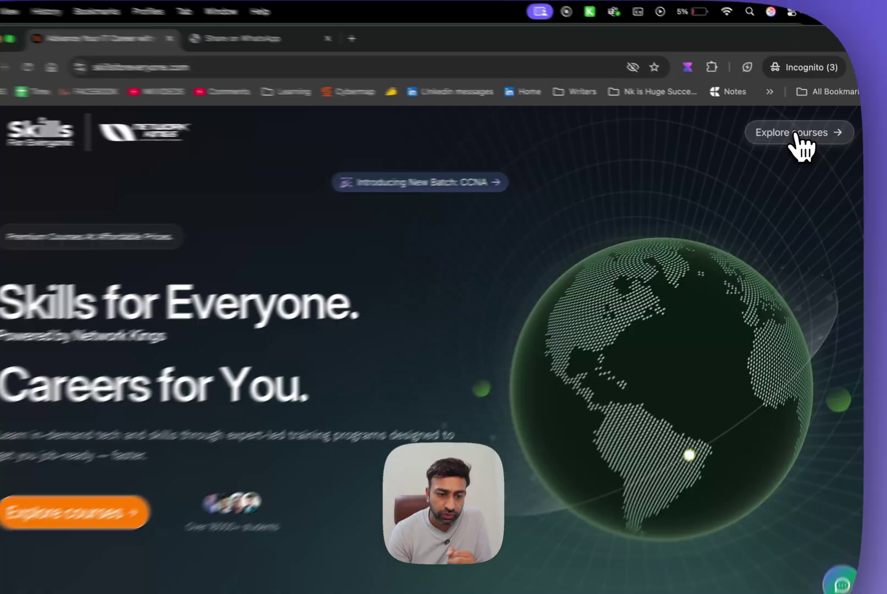
pyautogui.click(808, 135)
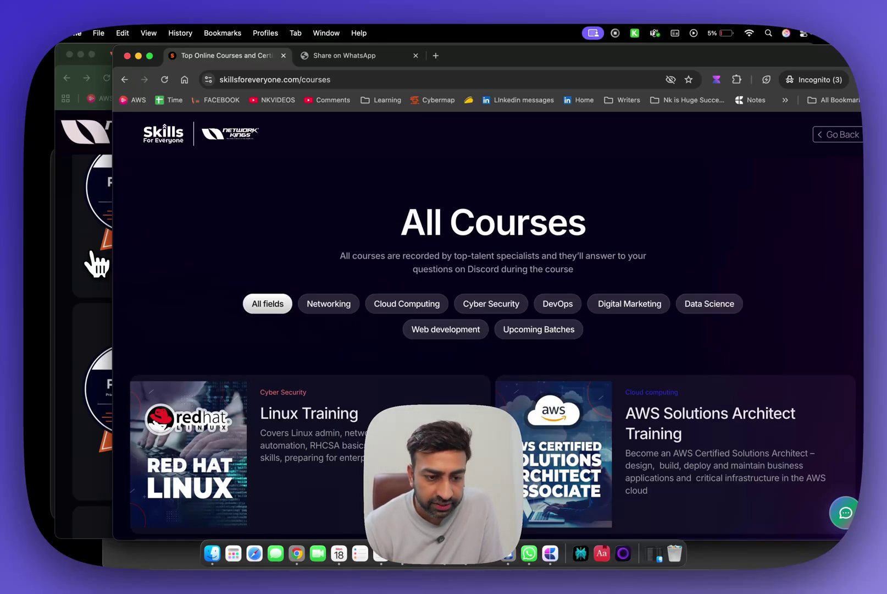
pyautogui.click(415, 56)
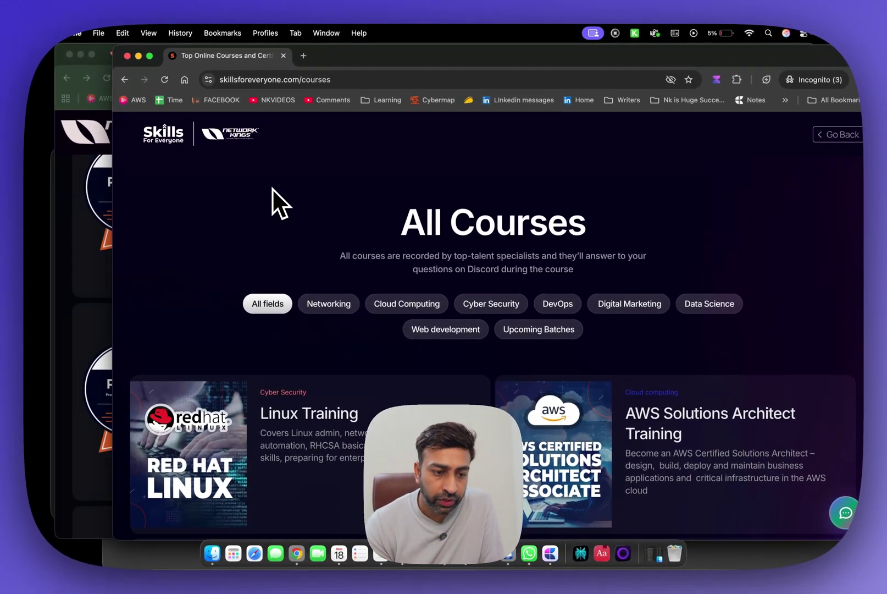
pyautogui.click(83, 208)
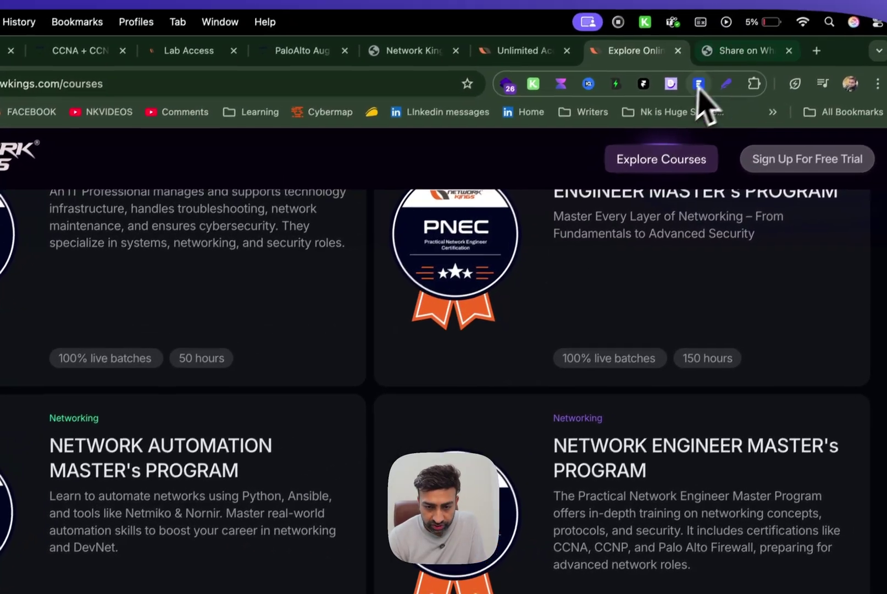
# Load the racks.nwkings.com:8097 lab login page in the WhatsApp tab.
pyautogui.click(783, 31)
pyautogui.click(416, 96)
pyautogui.write('racks.nwkings.com:8097/#/main')
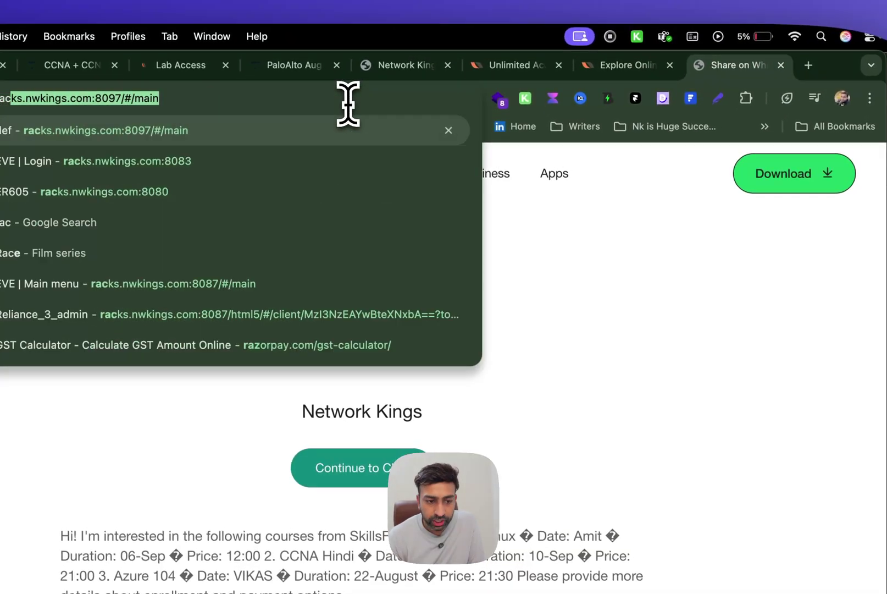
pyautogui.press('Right')
pyautogui.press('Return')
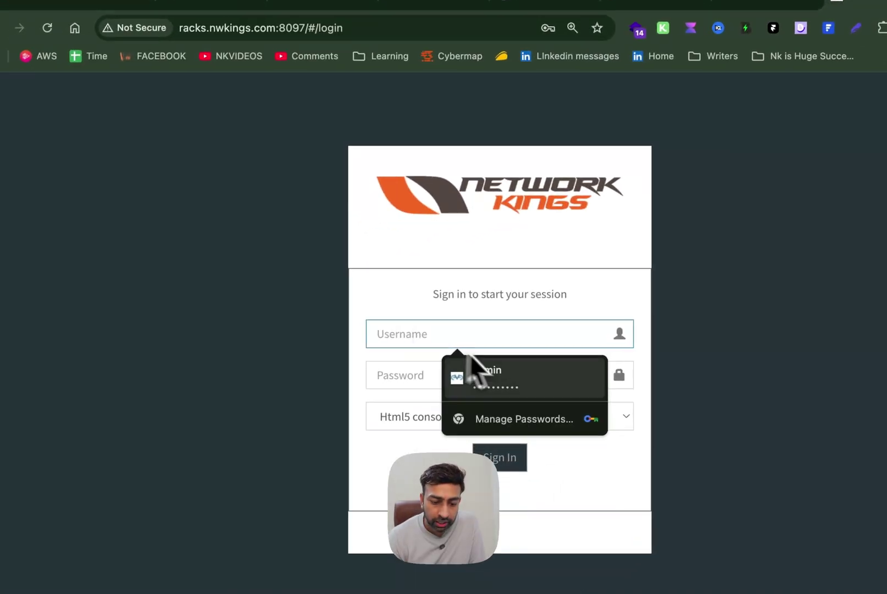
# Sign in to EVE with the saved admin login and return to the lab topology tab.
pyautogui.click(478, 378)
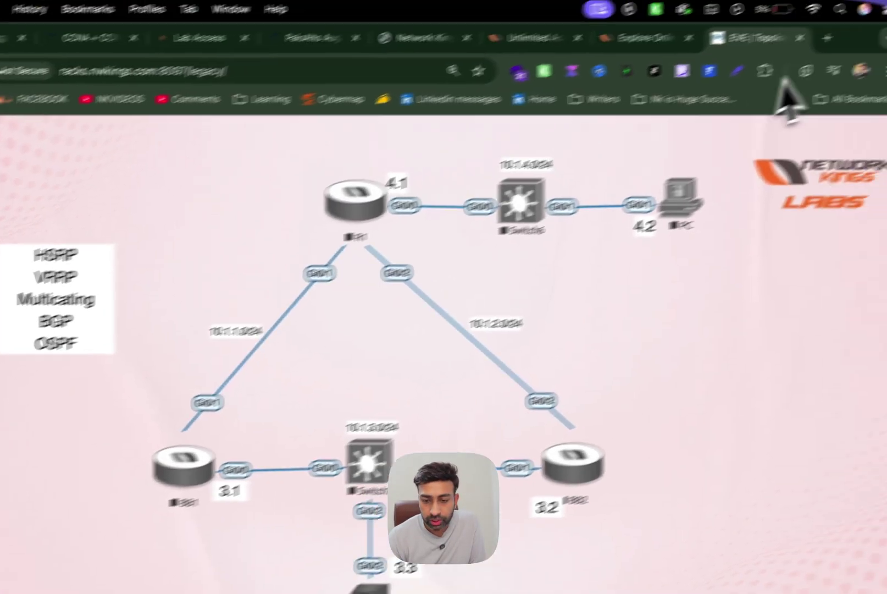
pyautogui.click(760, 64)
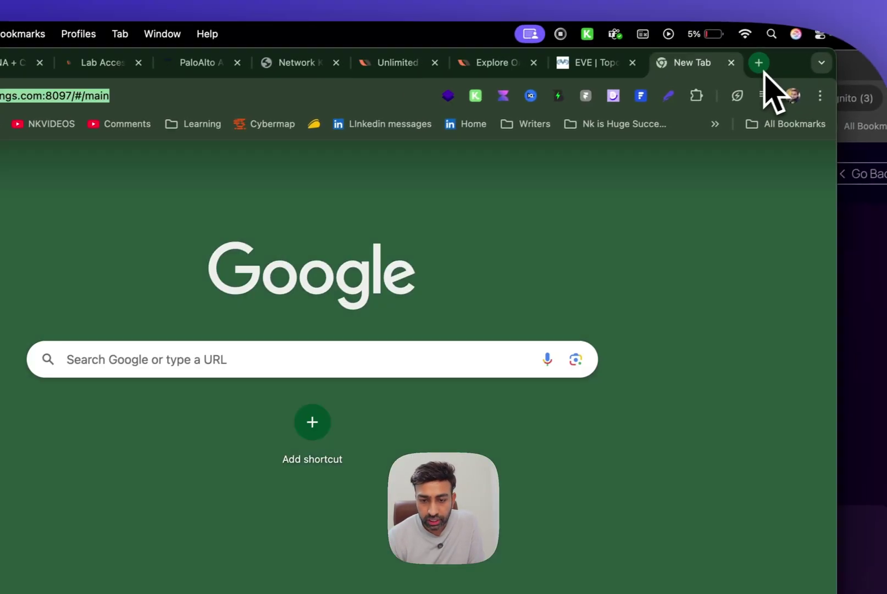
pyautogui.press('Right')
pyautogui.press('super+a')
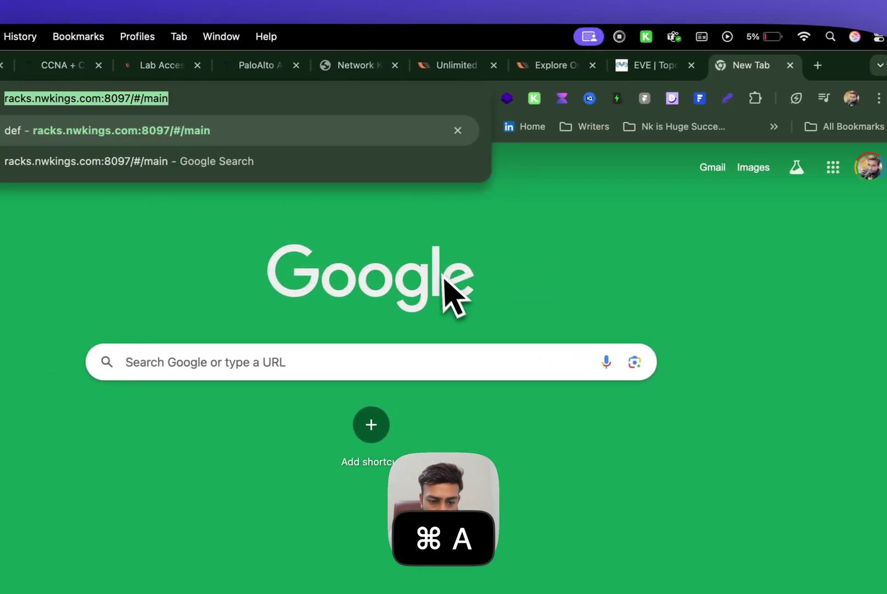
pyautogui.click(648, 64)
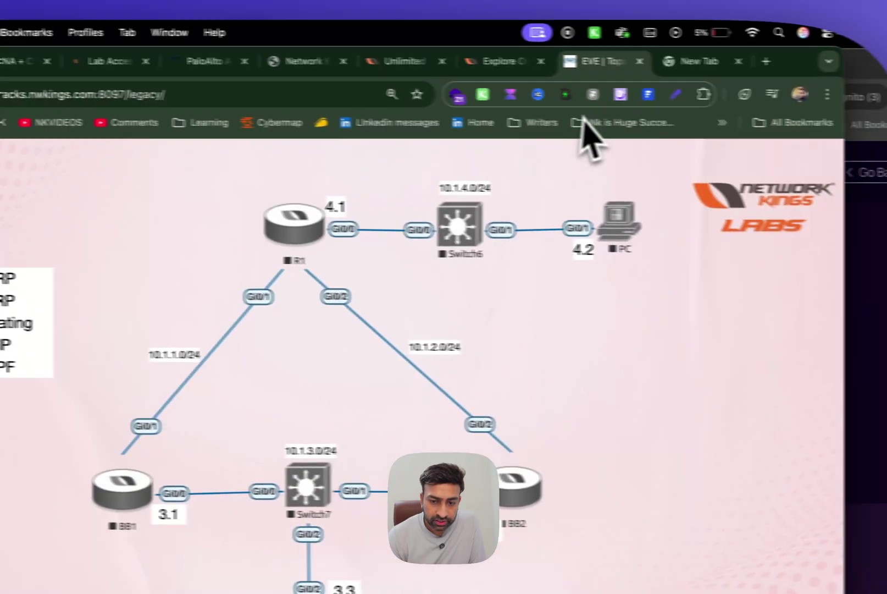